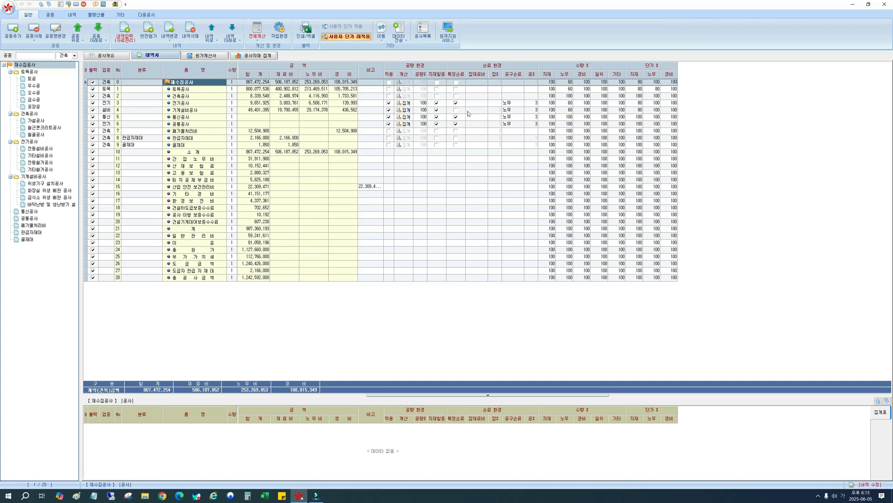
Turn off 특정손료 for the 전기공사 row and set its 공구손료 option to blank.
left_click(468, 110)
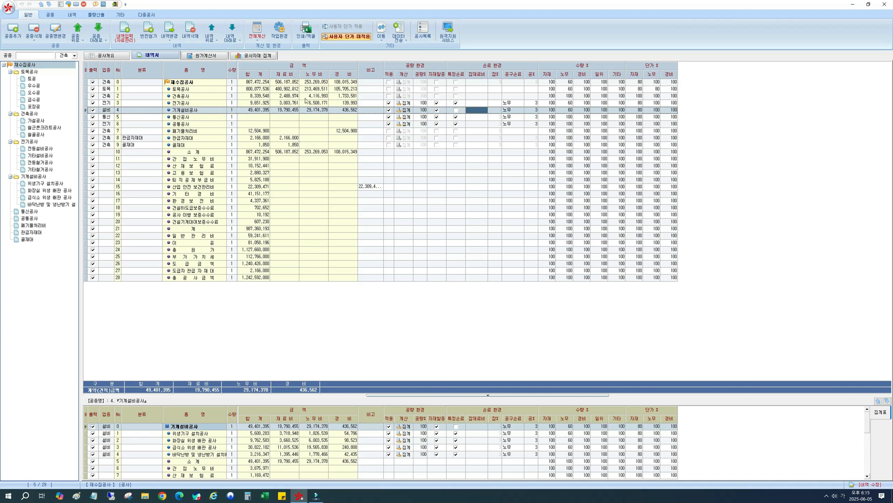
left_click(189, 104)
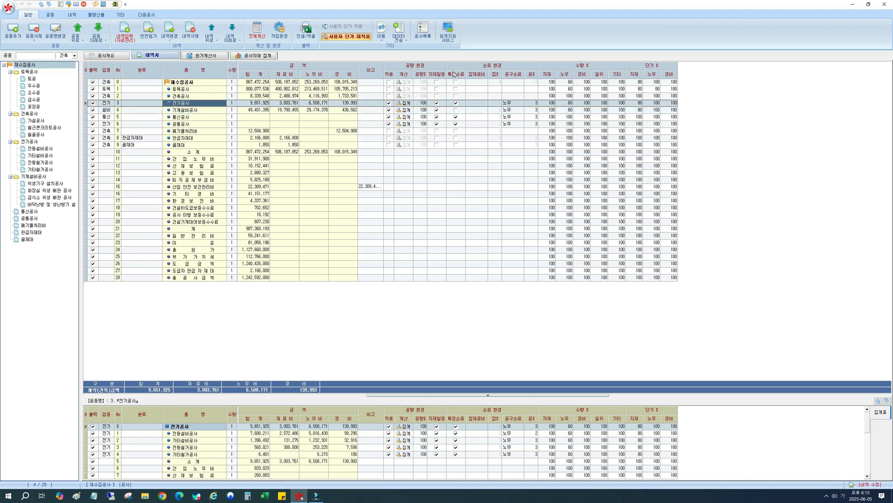
left_click(456, 103)
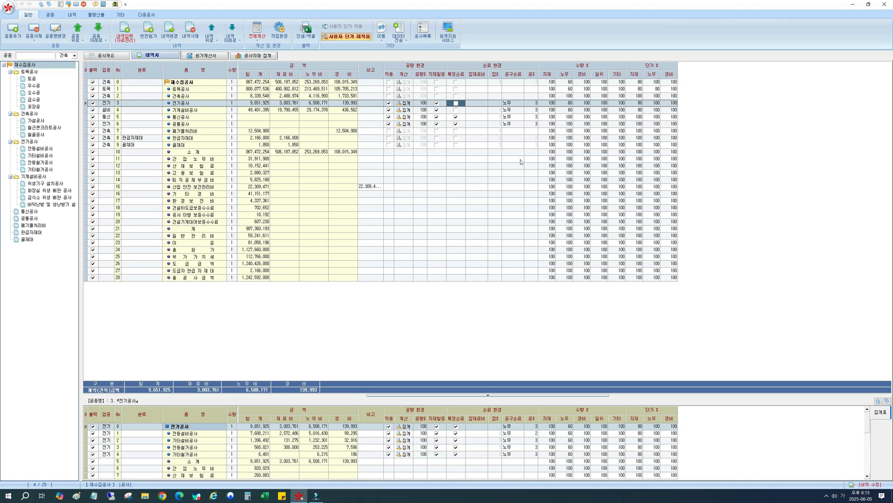
left_click(518, 104)
left_click(520, 104)
left_click(521, 104)
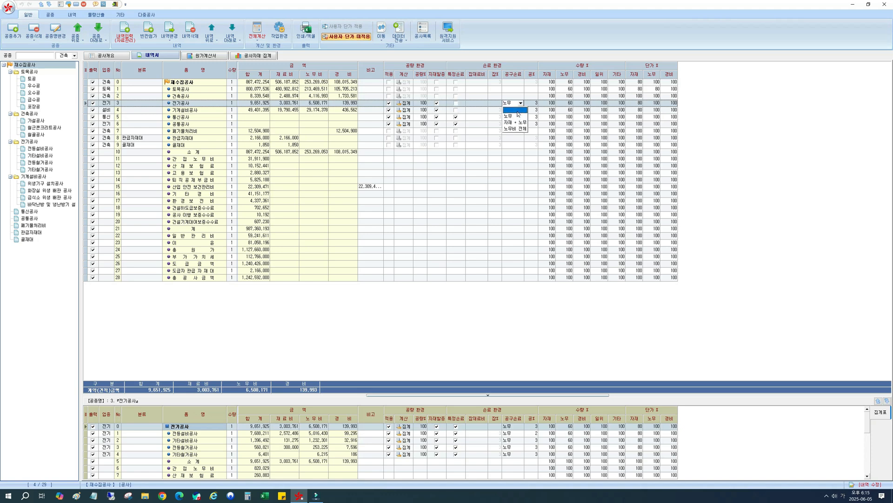
left_click(517, 111)
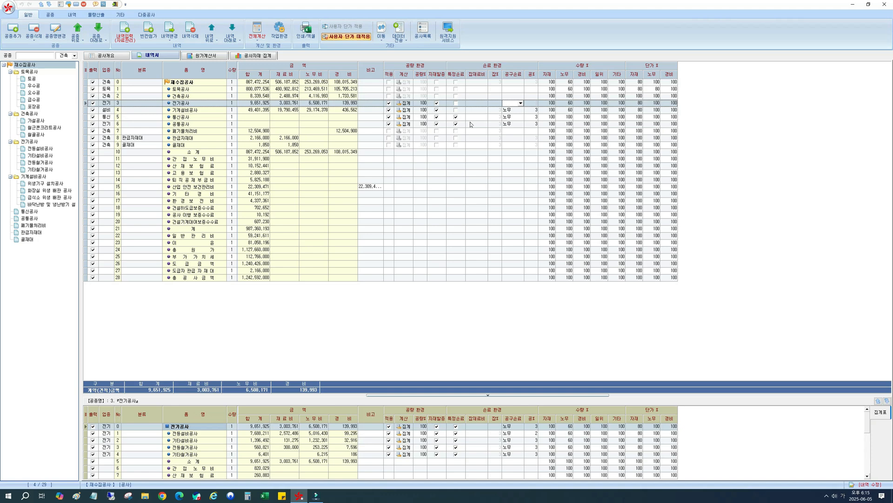
left_click(495, 113)
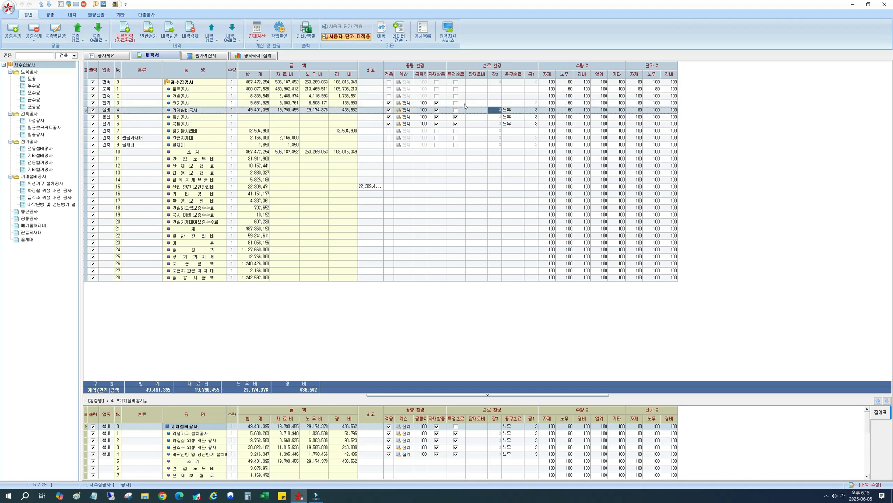
left_click(505, 103)
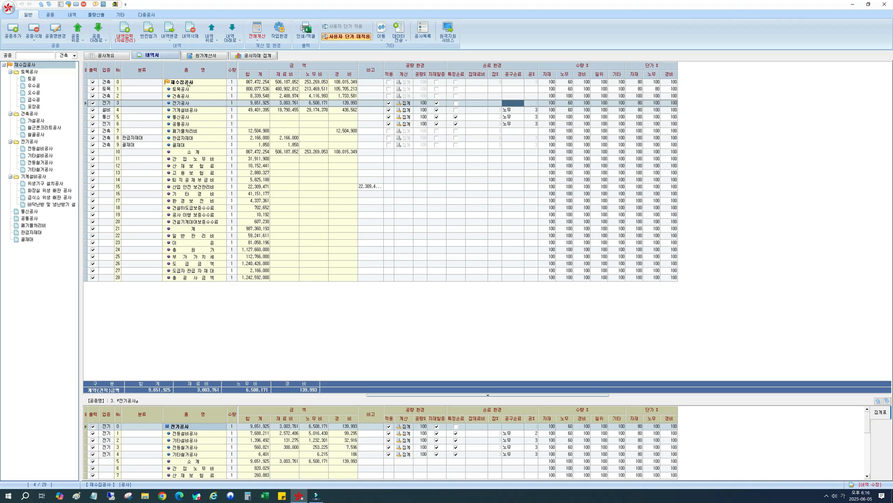
Open the 전기공사 breakdown and show the 전등설비공사 items in an enlarged detail pane, selecting the 전선관 부속품비 item.
double_click(181, 102)
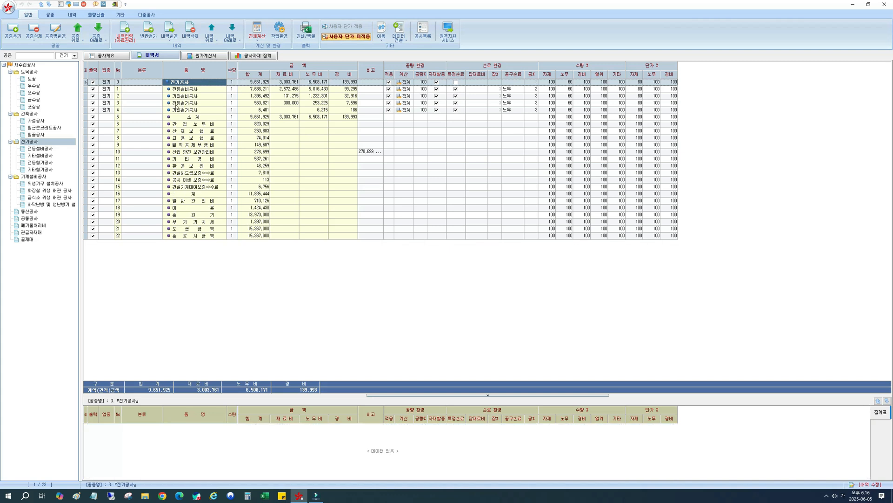
left_click(72, 142)
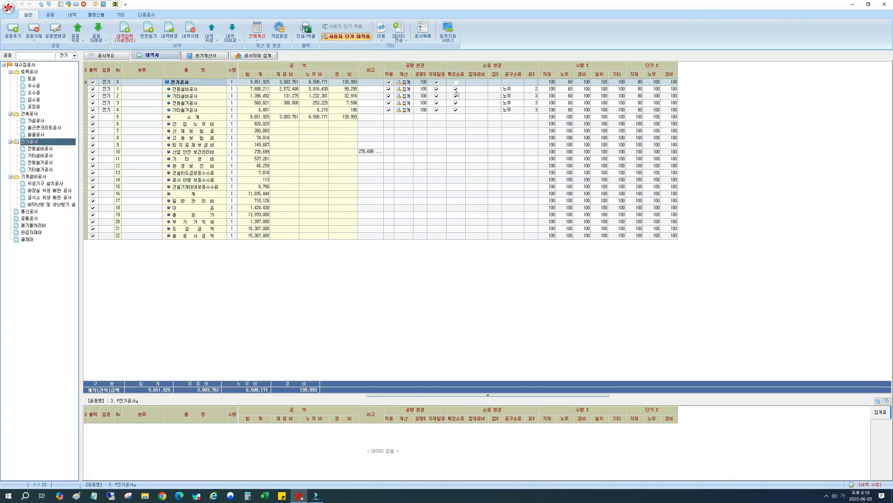
left_click(260, 91)
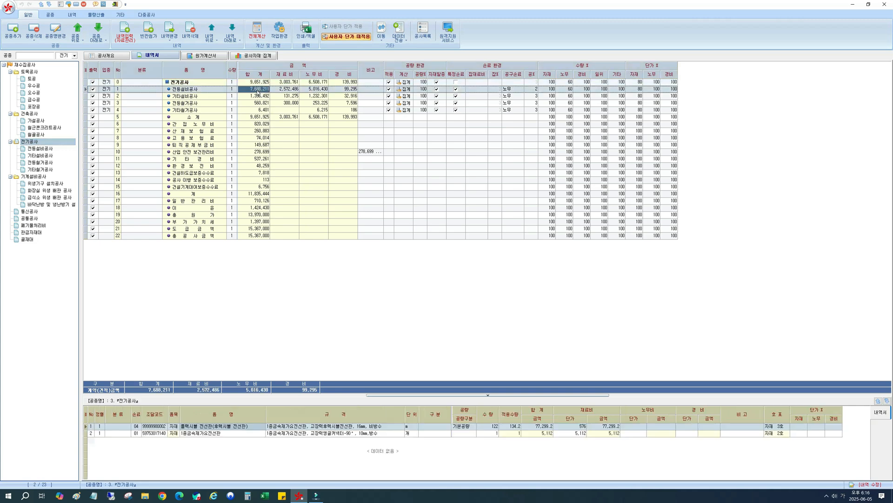
left_click_drag(400, 398, 399, 277)
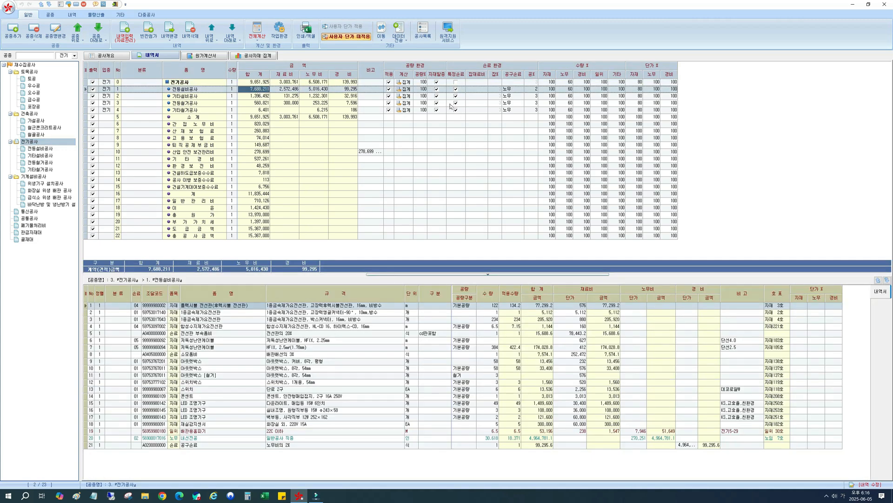
left_click(212, 334)
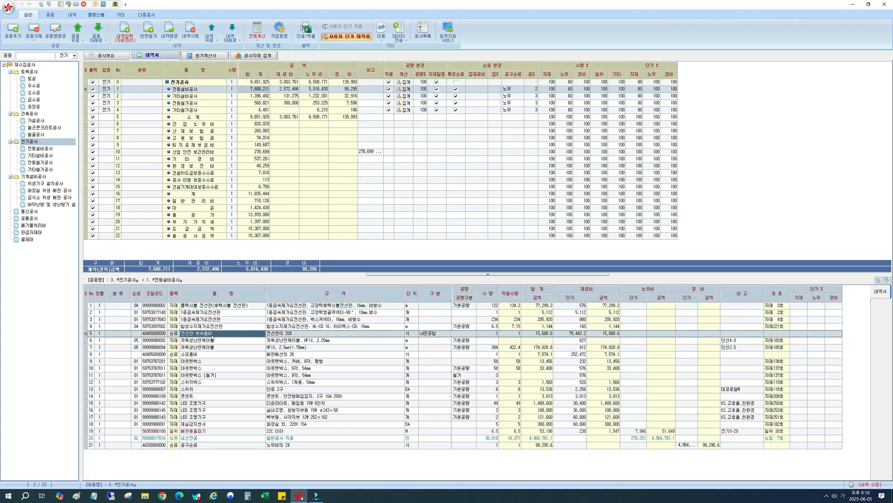
Turn off 특정손료 for the 전등설비공사 row and set its 공구손료 option to blank.
left_click(457, 90)
left_click(509, 89)
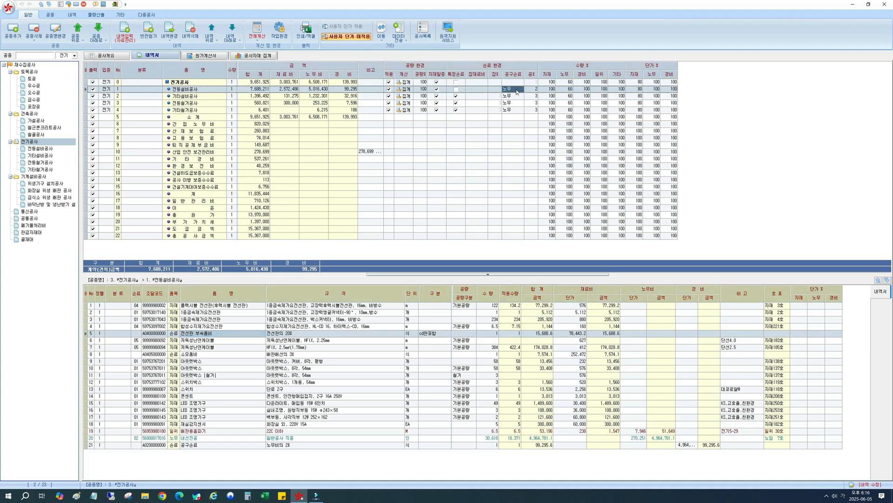
left_click(521, 89)
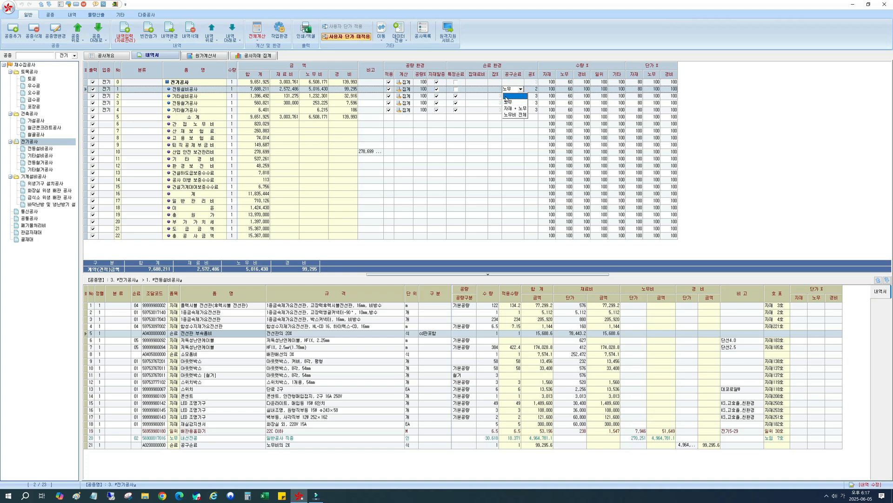
left_click(506, 97)
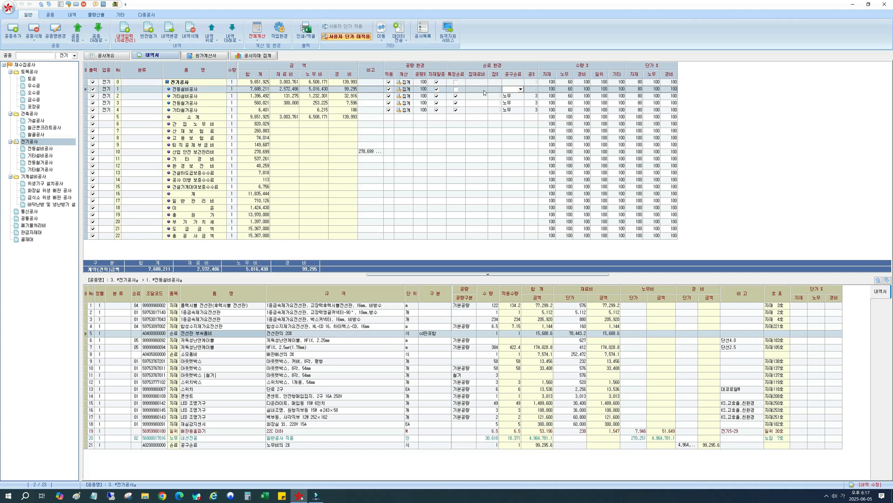
left_click(484, 91)
left_click(506, 90)
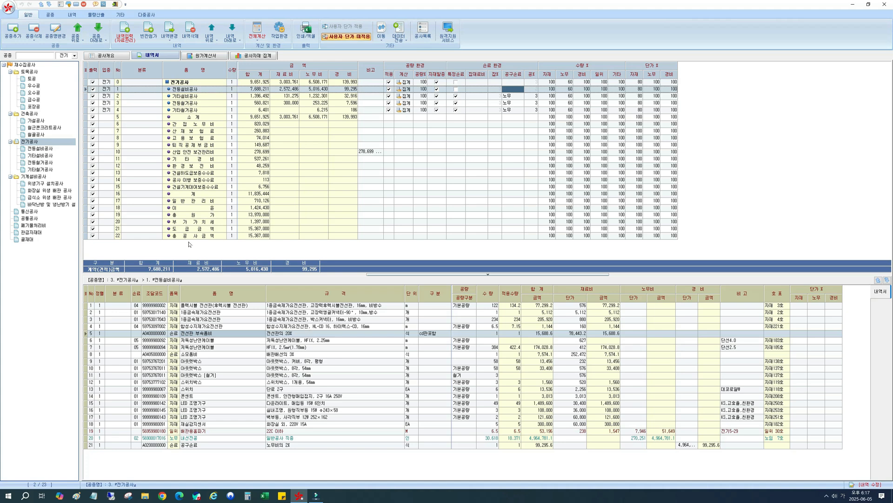
Open the full item list of 전등설비공사 and enlarge the list area.
left_click(37, 152)
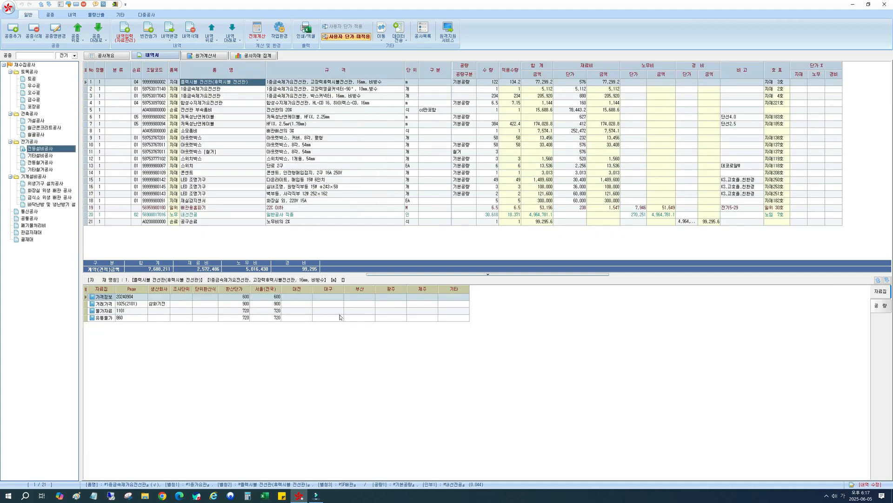
left_click_drag(394, 278, 393, 371)
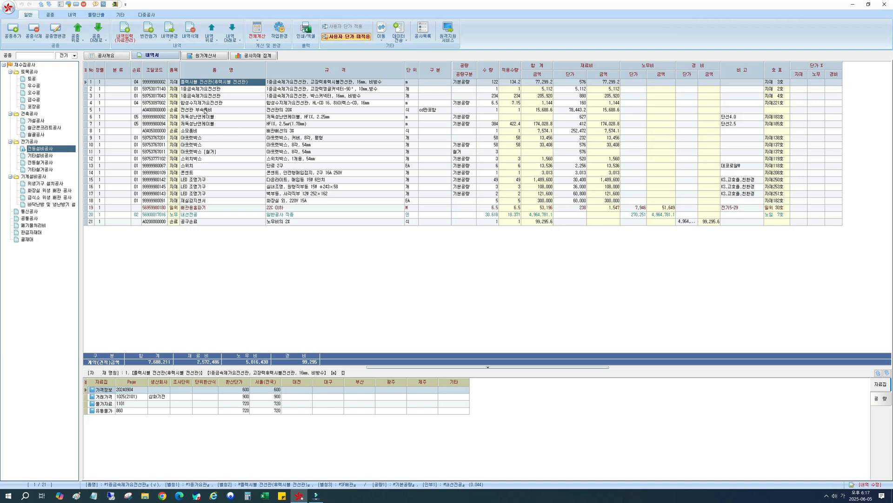
Set the 전선관 부속품비 item's rate to 15% through its quantity, and check the resulting specification and material amount.
left_click(205, 110)
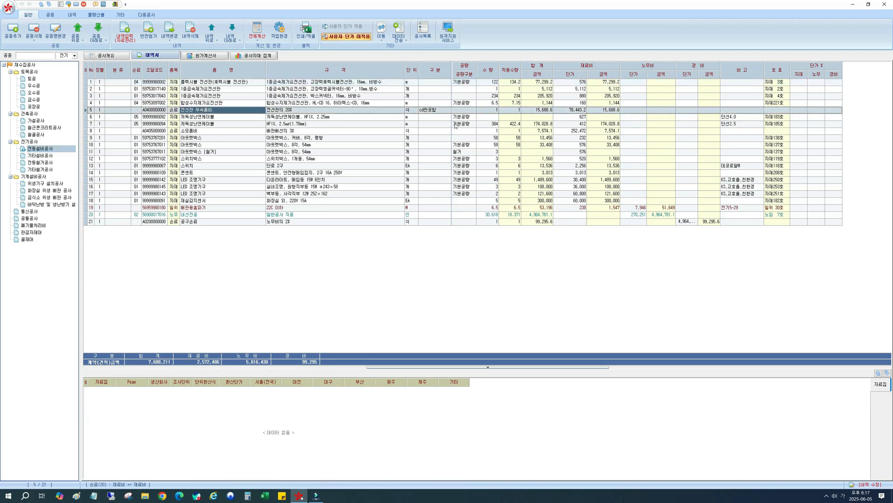
left_click(485, 111)
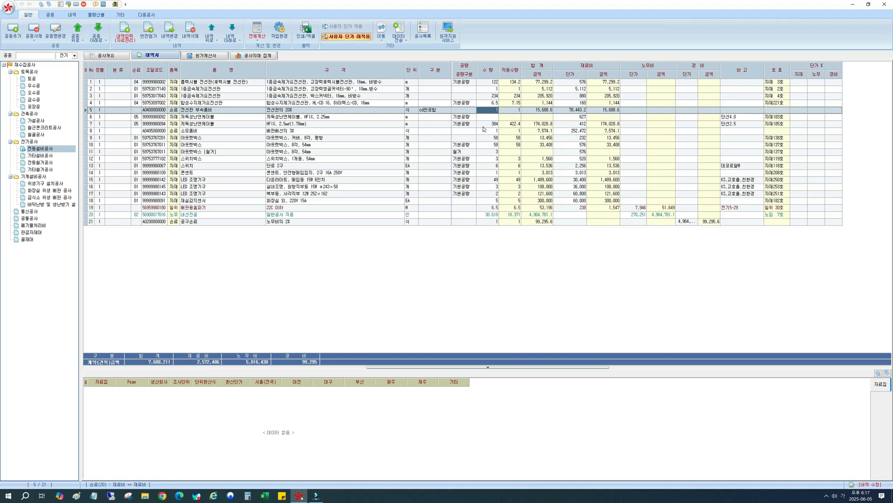
type("15")
key("Return")
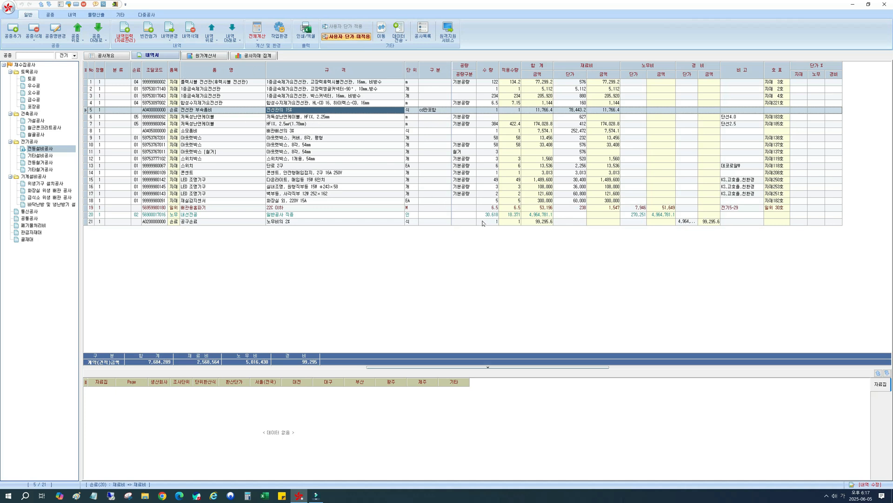
left_click(489, 111)
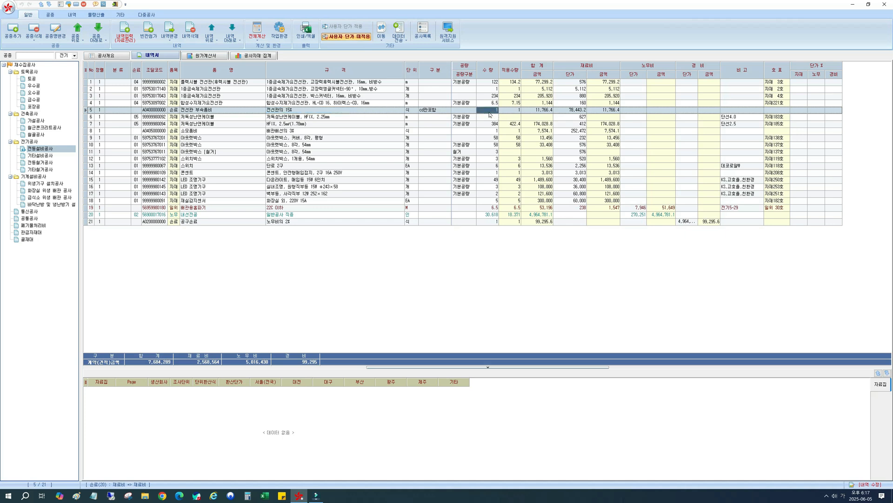
left_click(294, 111)
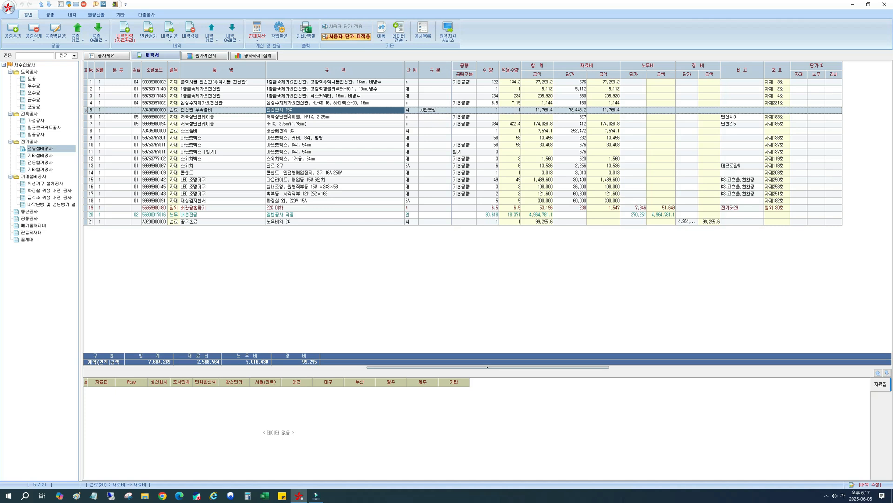
left_click(611, 112)
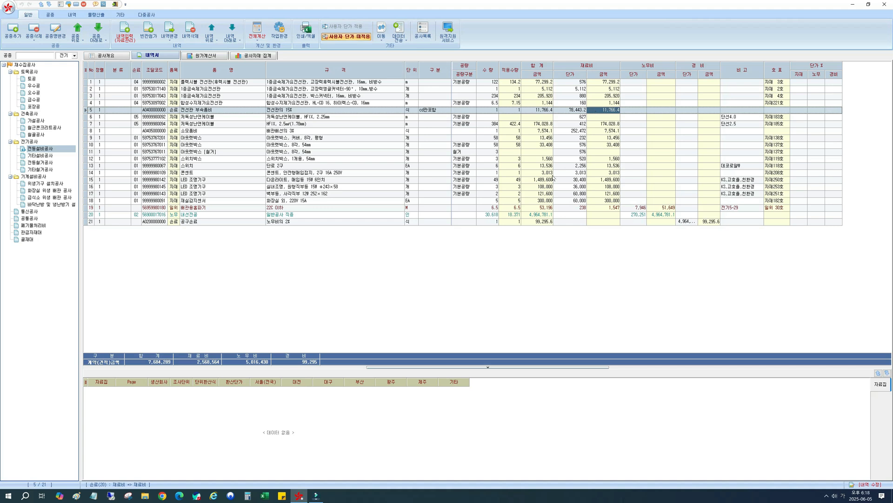
Set the 공구손료 item's rate to 3% of labour cost through its quantity, and check the resulting expense amount.
left_click(236, 223)
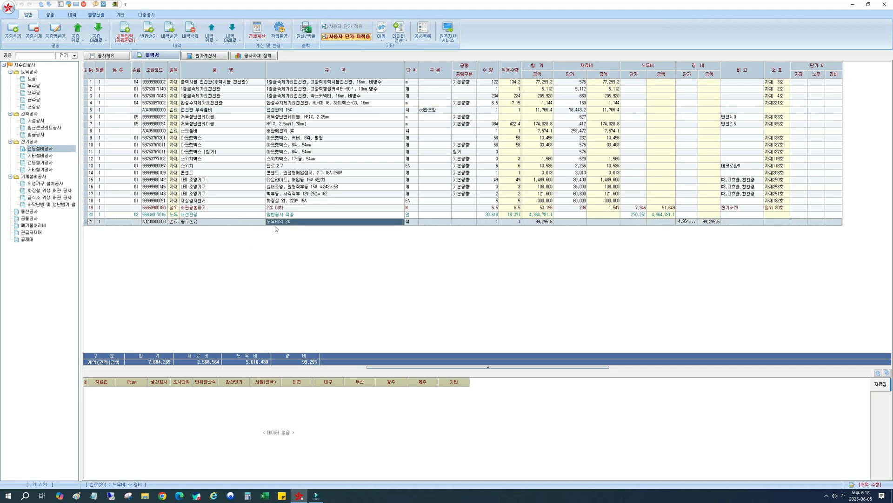
left_click(485, 223)
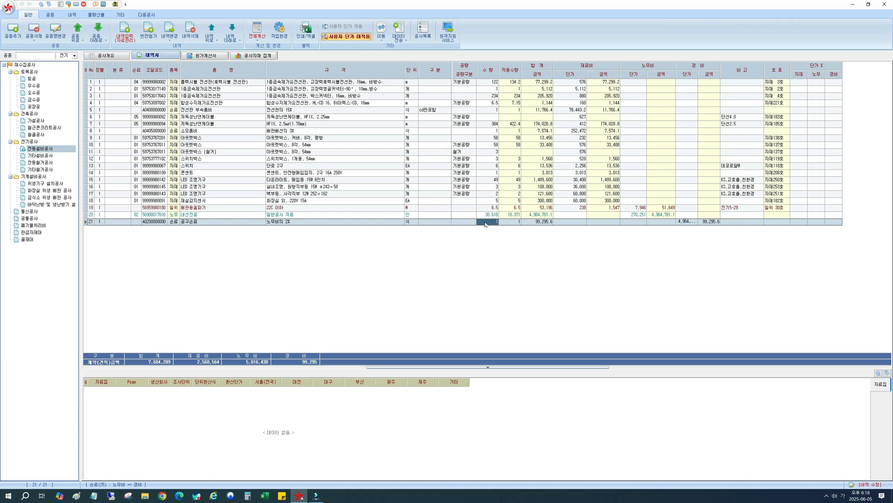
type("3")
key("Return")
left_click(287, 223)
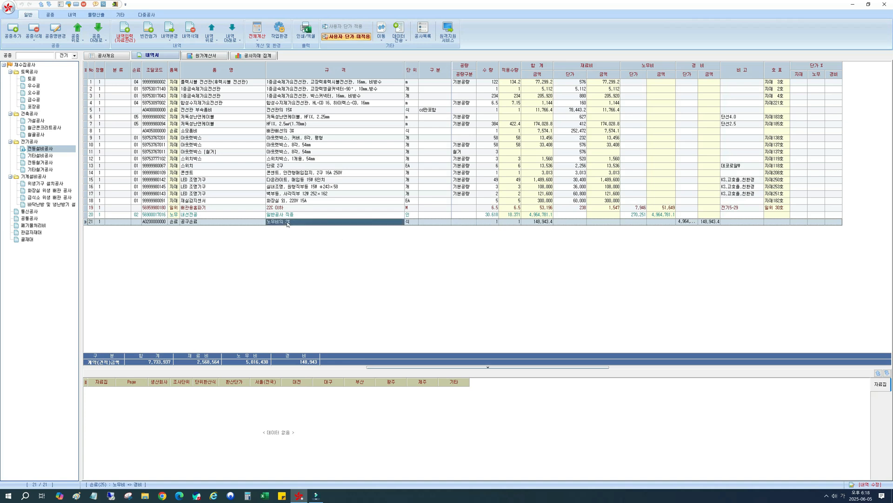
left_click(708, 222)
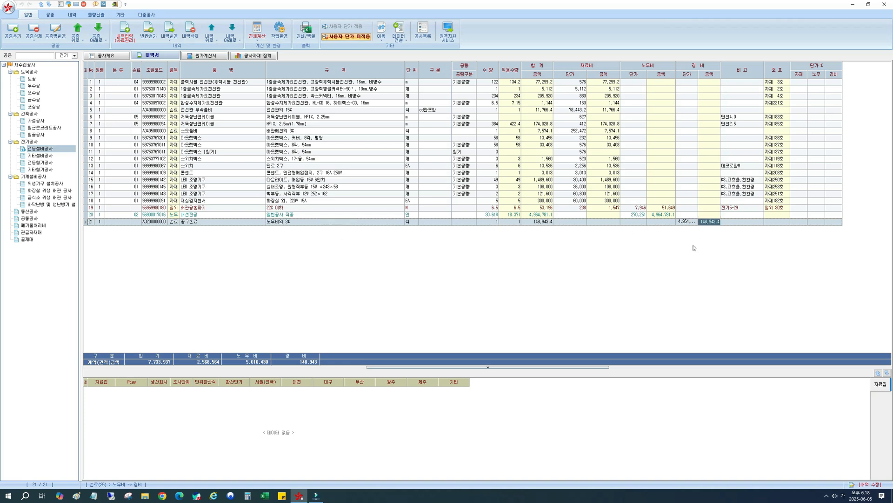
Delete the 전선관 부속품비, 소모품비 and 공구손료 rows from the 전등설비공사 item list.
left_click(244, 111)
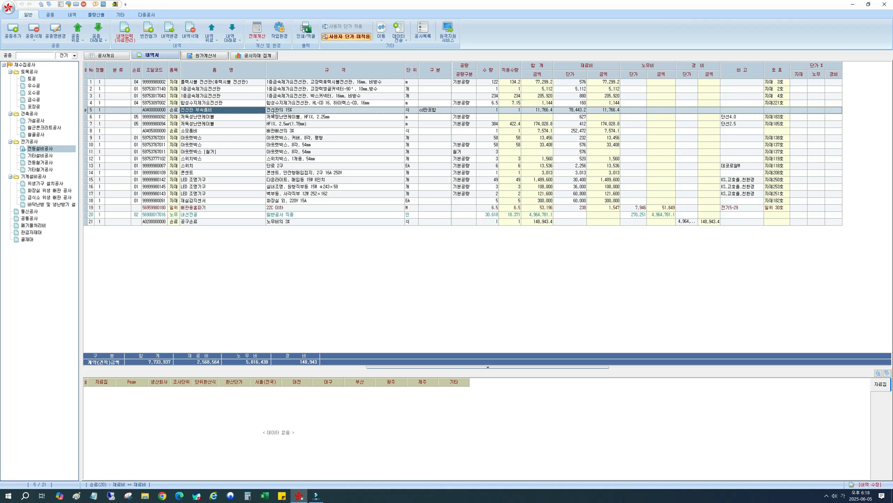
left_click(190, 32)
left_click(444, 271)
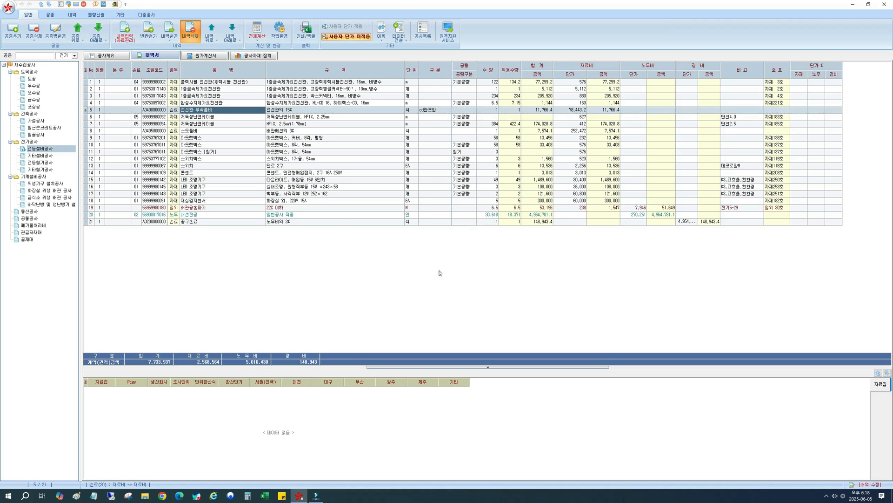
left_click(176, 125)
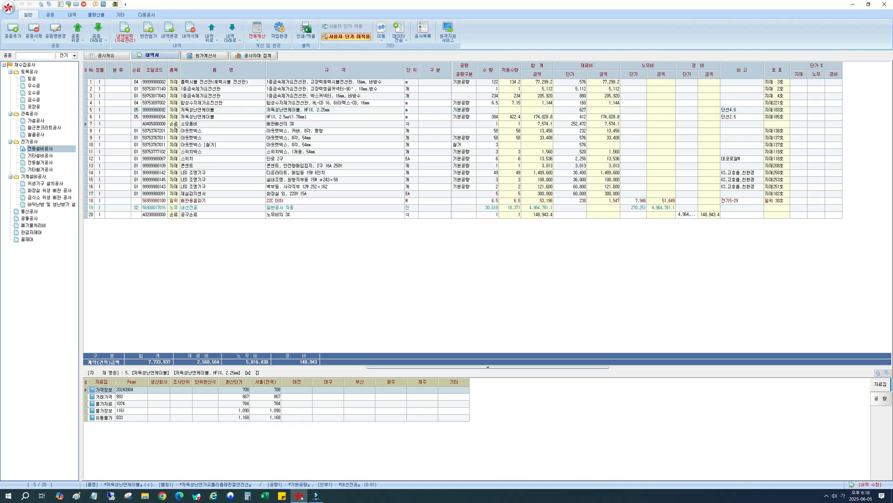
left_click(188, 26)
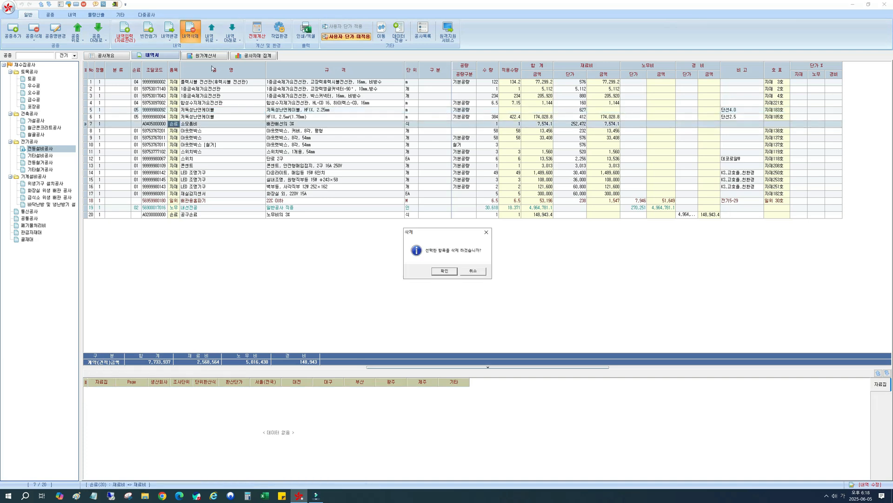
left_click(450, 277)
left_click(202, 209)
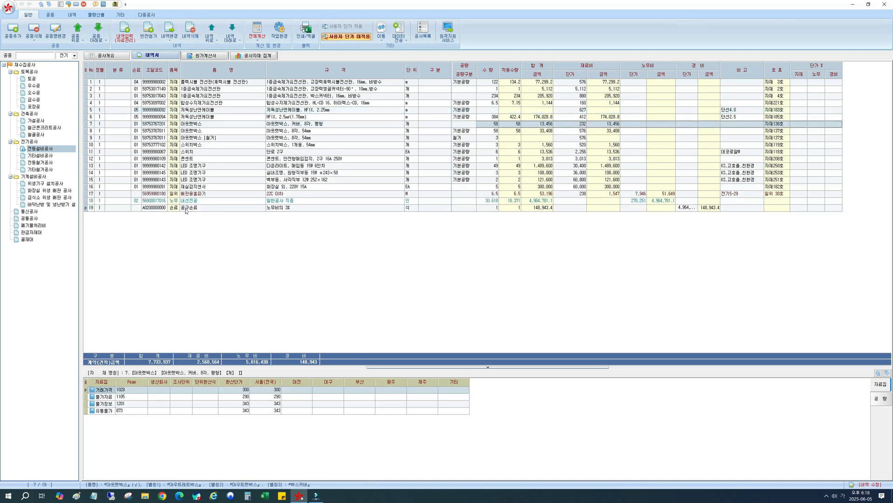
left_click(188, 32)
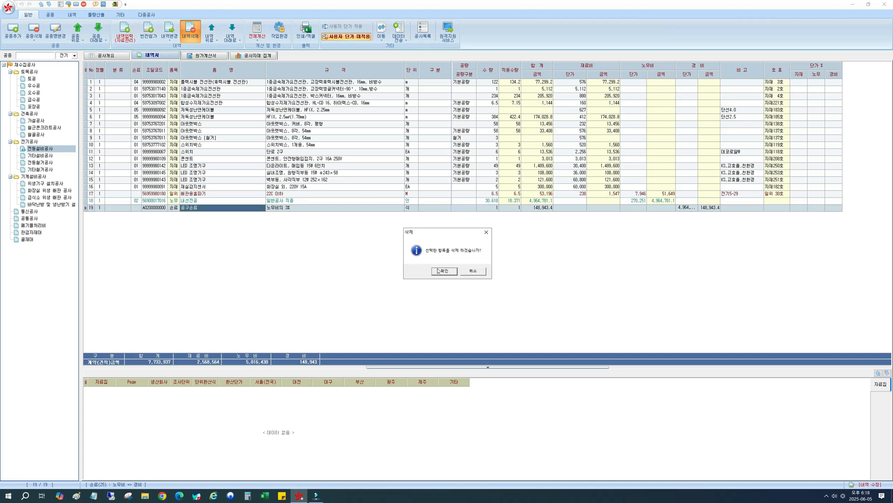
left_click(450, 278)
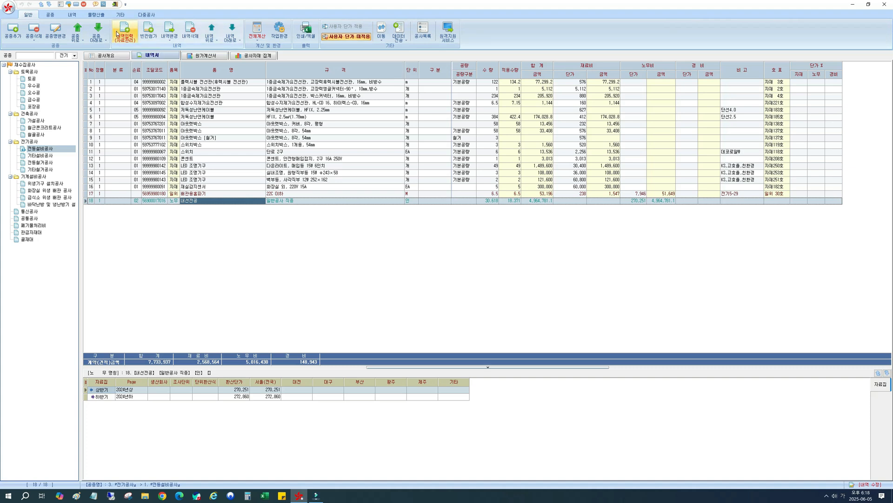
Open the item entry window for 전등설비공사 and search the full item library for 잡재료.
left_click(254, 131)
right_click(254, 131)
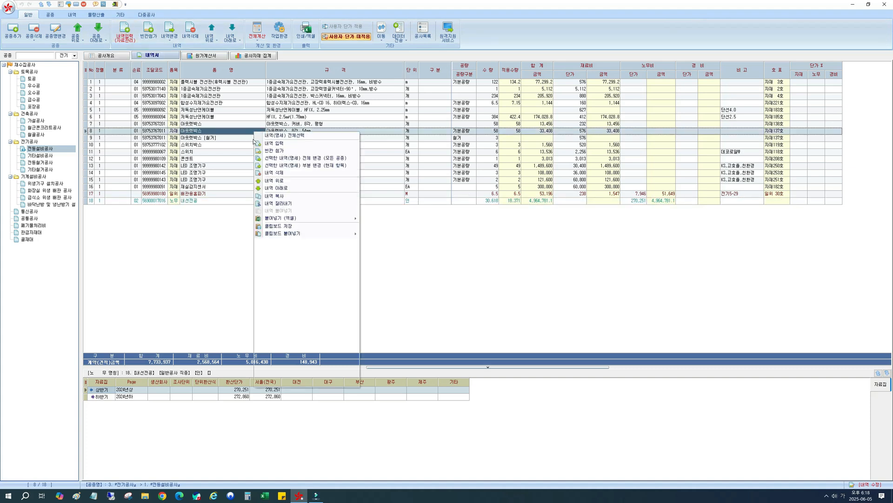
mouse_move(296, 265)
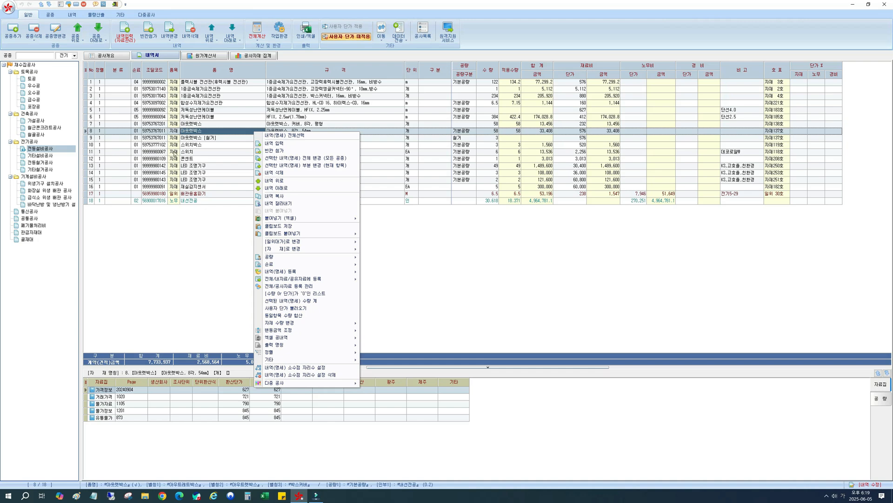
left_click(126, 29)
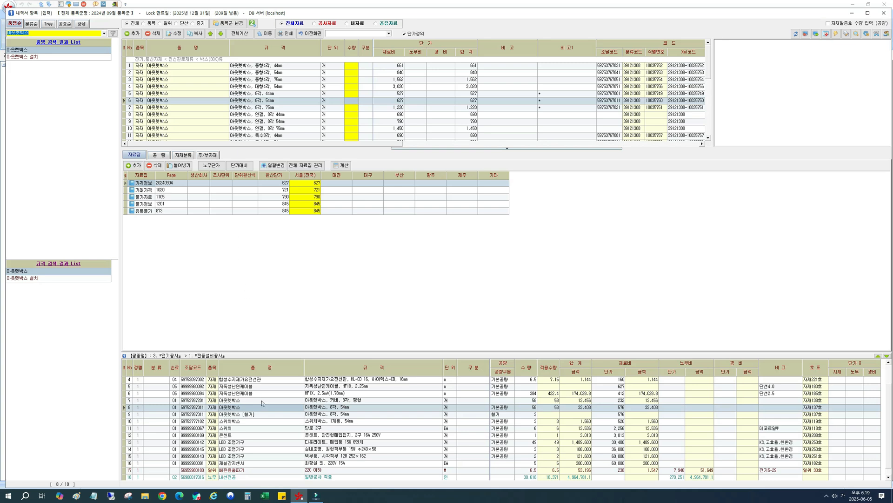
type("ㅈㅓㅂㅅ료")
key("Return")
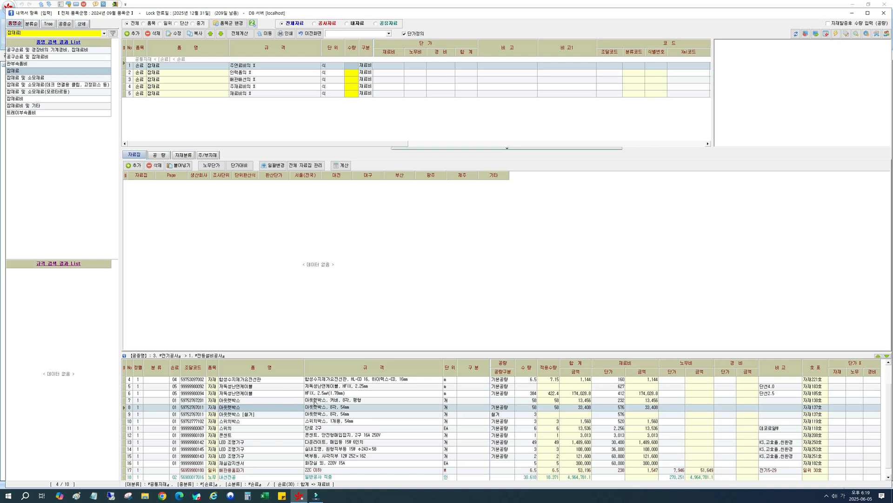
Select the 합성수지제가요전선관 row as the insertion point and list the library's 잡재료비 items.
left_click(322, 394)
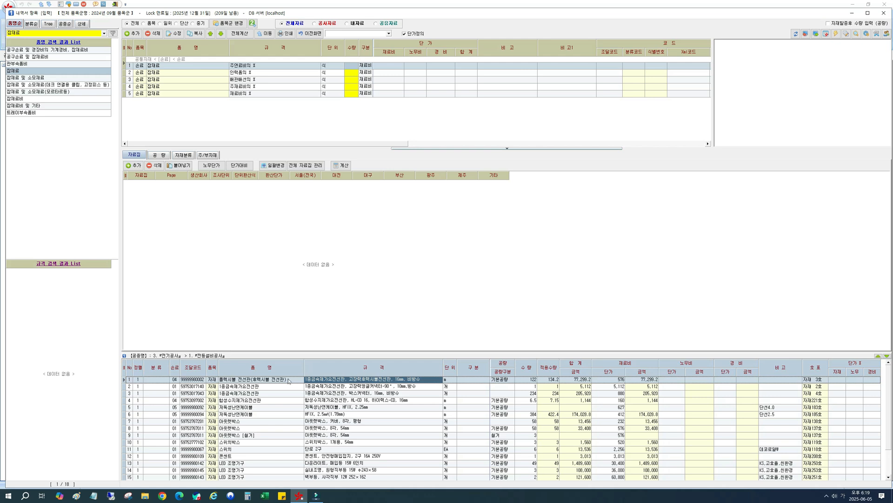
left_click(254, 401)
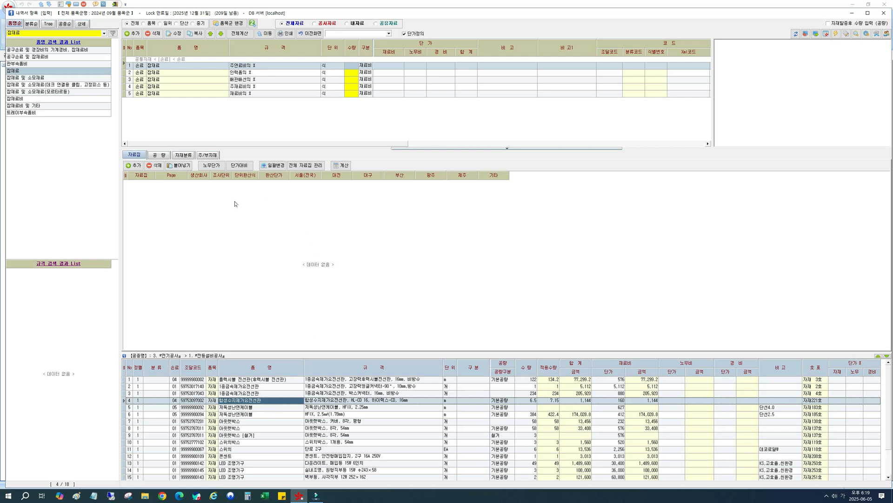
left_click(36, 100)
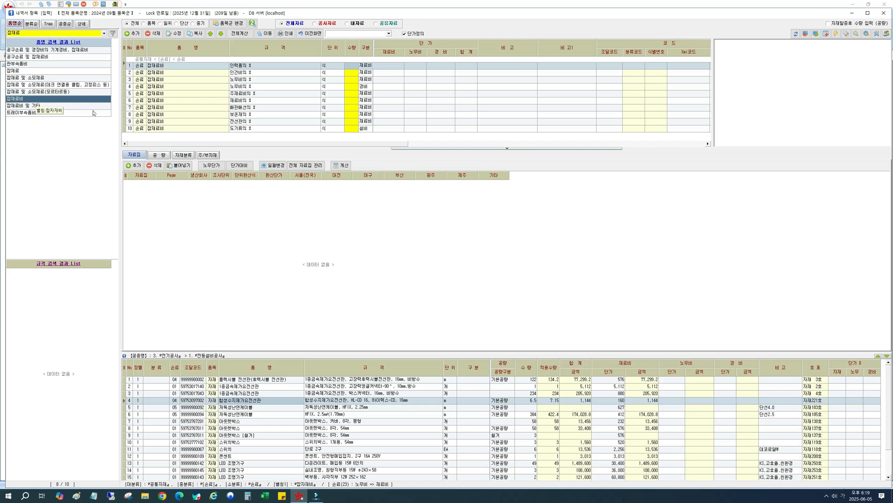
Copy the 잡재료비 item 전선관의 % as a new library item with the specification 주전선관의 %.
left_click(243, 122)
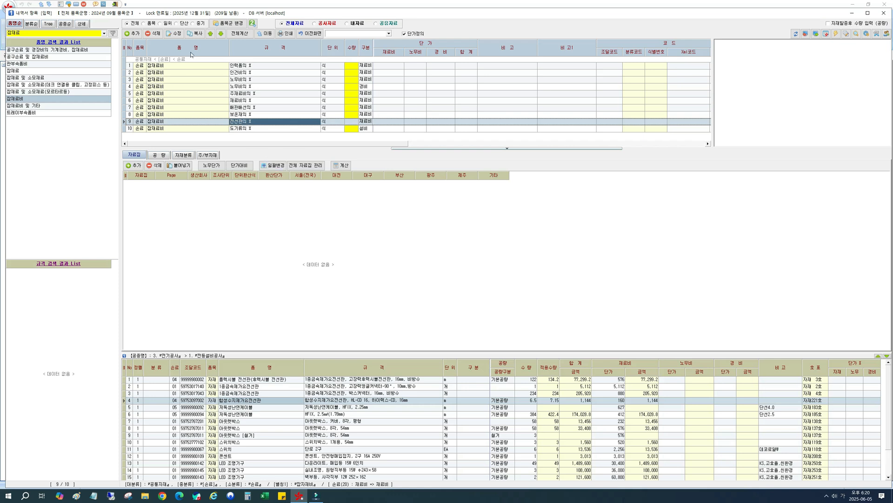
left_click(195, 33)
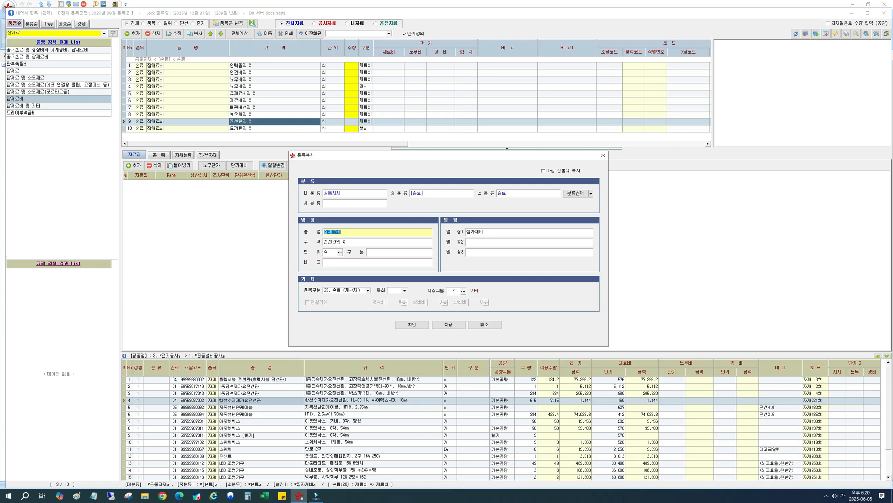
key("Tab")
left_click(325, 242)
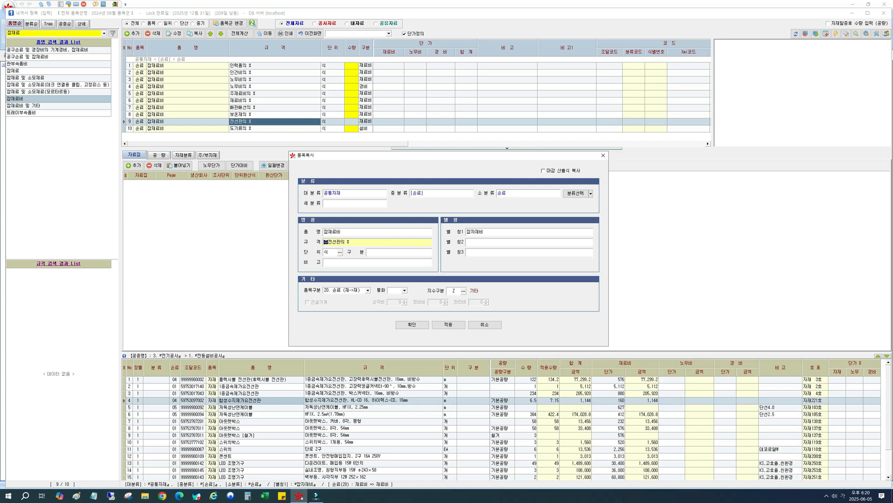
left_click(409, 324)
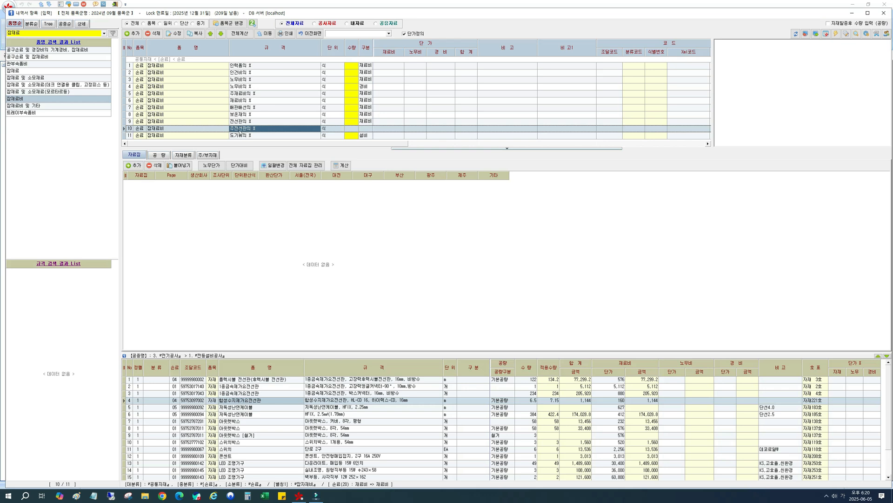
Add 잡재료비 주전선관의 % to the breakdown with quantity 15, using the alias 잡재료비, and check the inserted row.
left_click(352, 129)
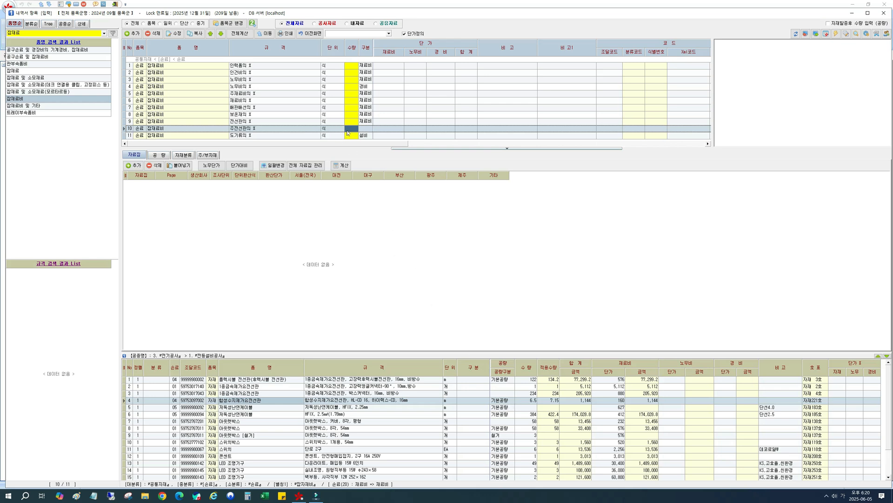
left_click(348, 131)
key("Return")
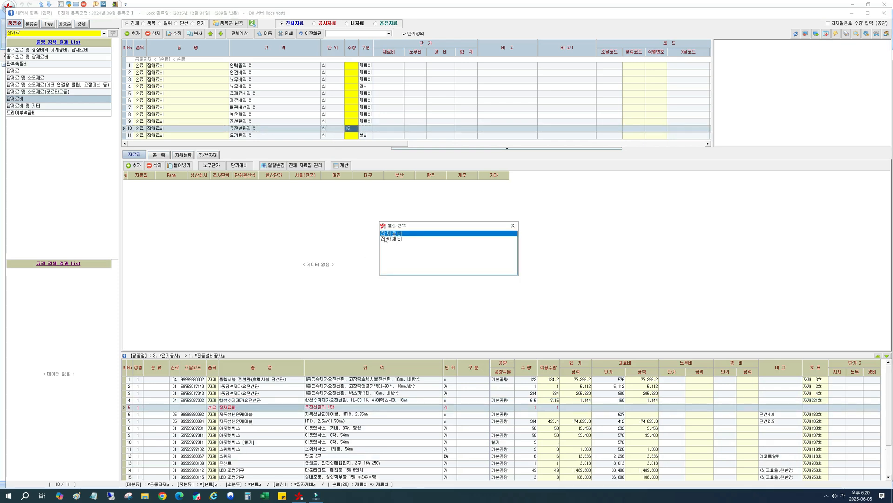
double_click(397, 234)
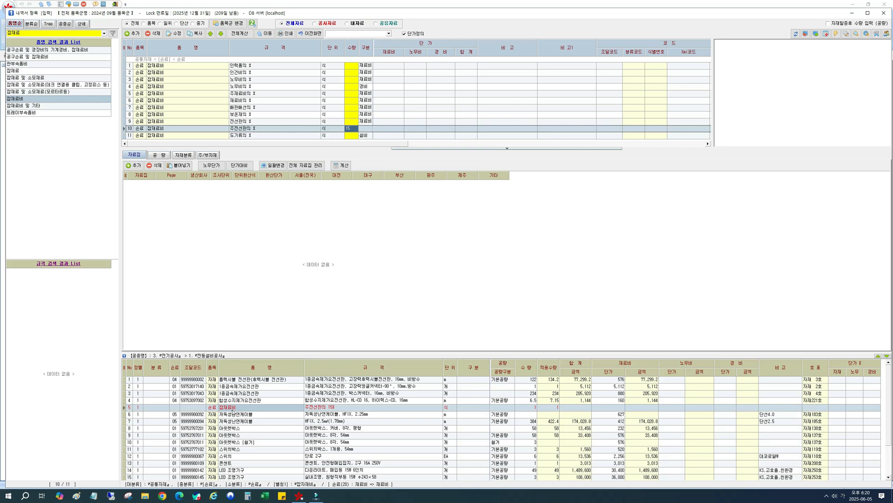
left_click(326, 409)
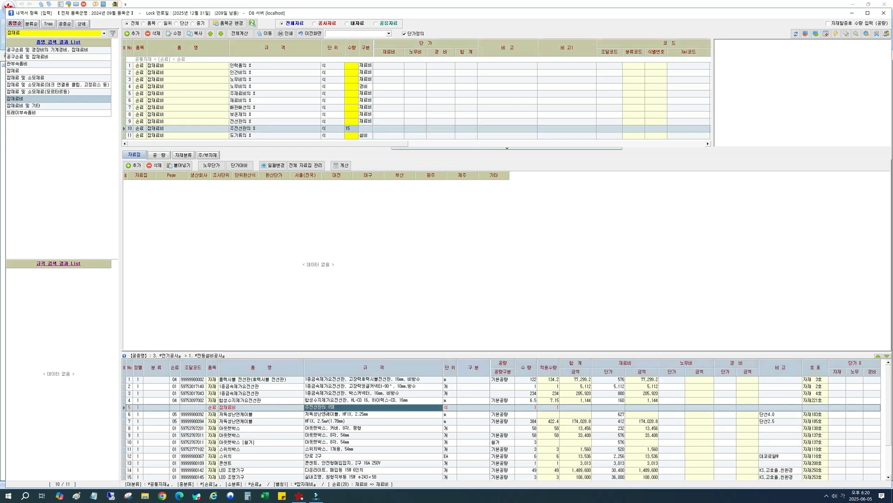
left_click(288, 409)
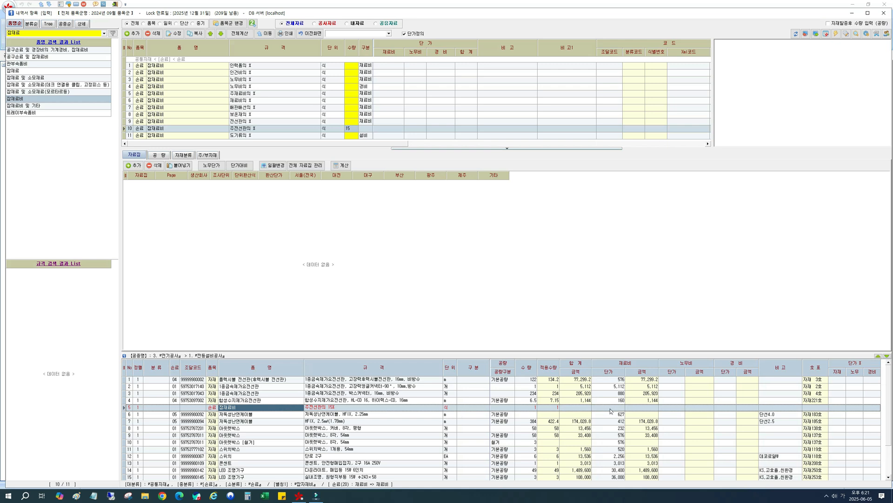
left_click(314, 409)
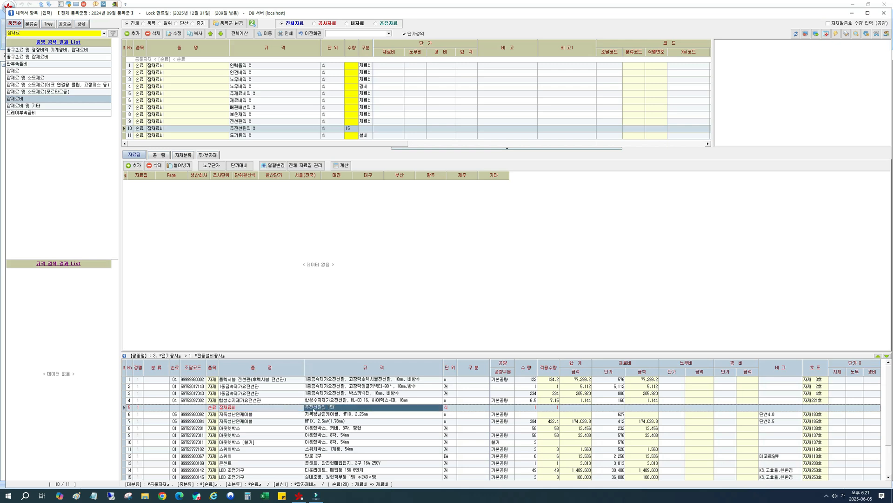
left_click(239, 410)
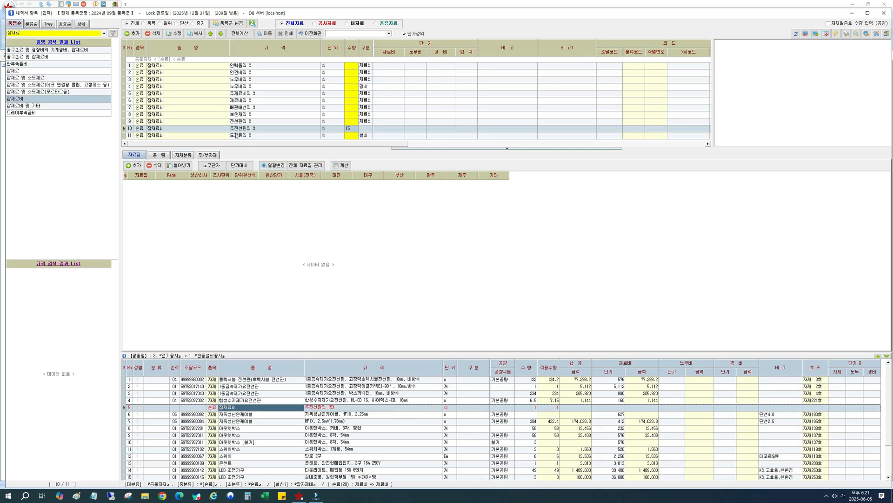
Add 잡재료비 배관배선의 % with quantity 5 directly below the 주전선관의 15% row.
left_click(235, 130)
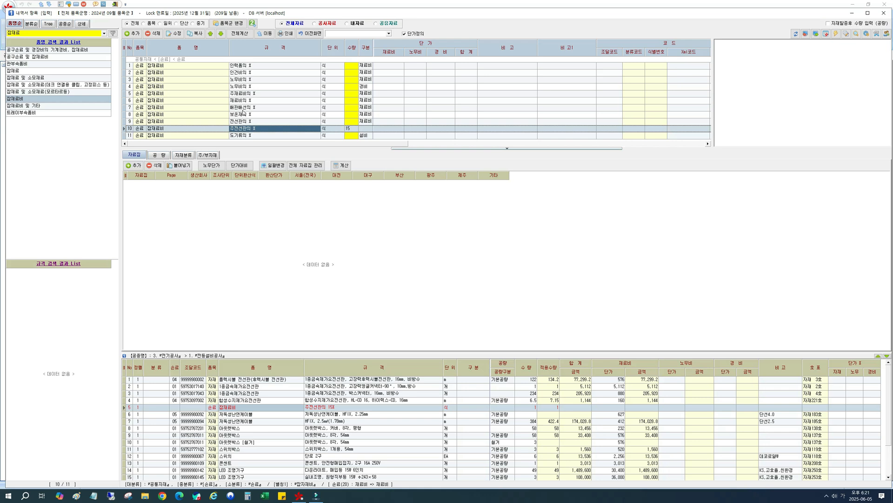
left_click(242, 109)
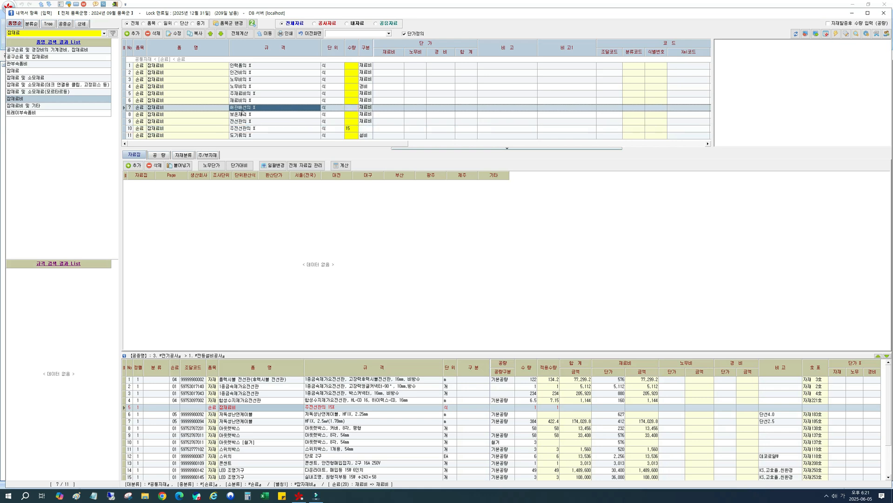
left_click(352, 108)
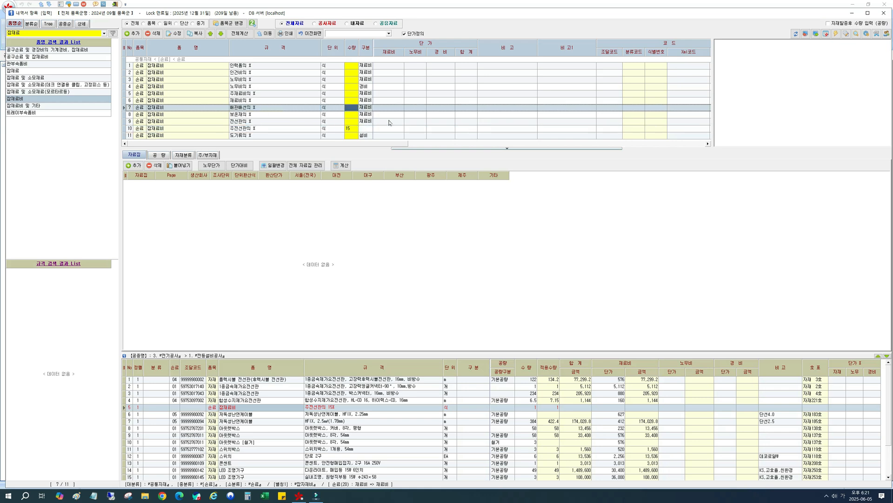
type("5")
key("Return")
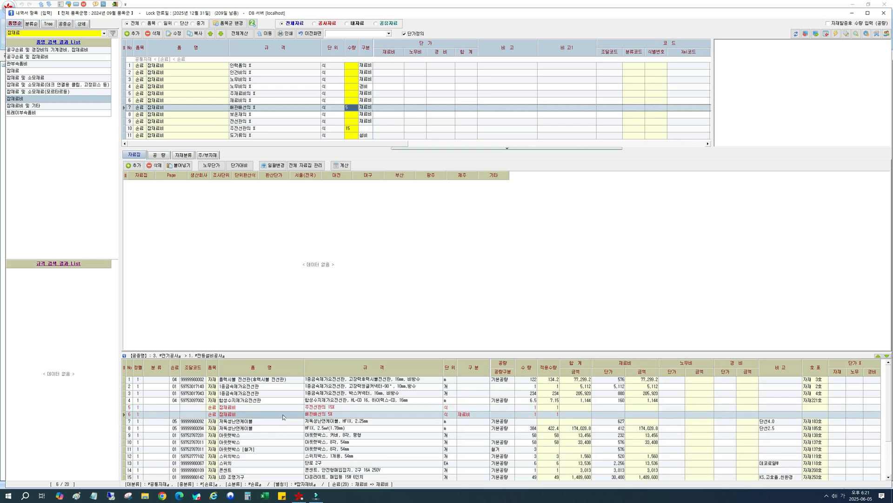
left_click(283, 415)
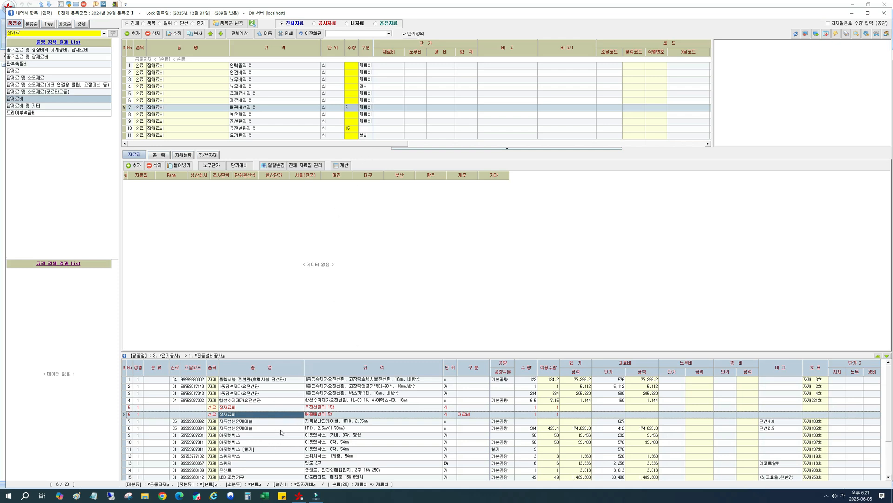
Add 잡재료비 배관배선의 % with quantity 5 as a separate entry below the HFIX 2.5㎟ 저독성난연케이블 row.
left_click(281, 429)
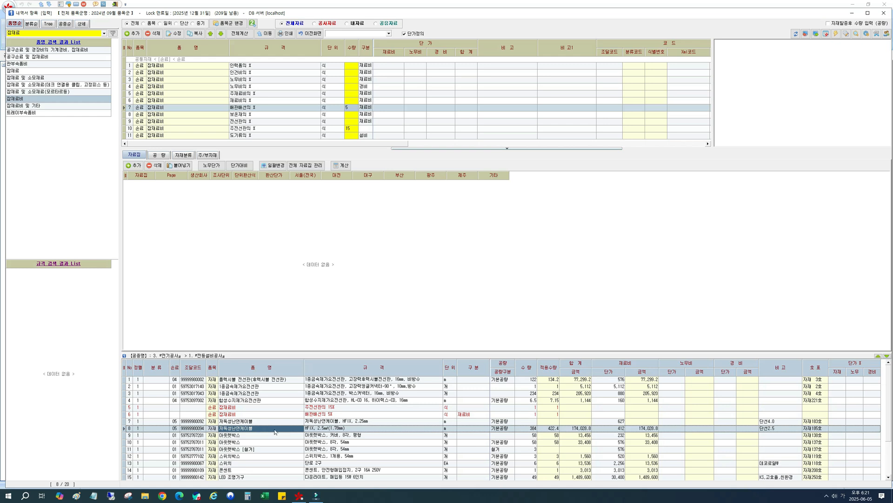
left_click(352, 111)
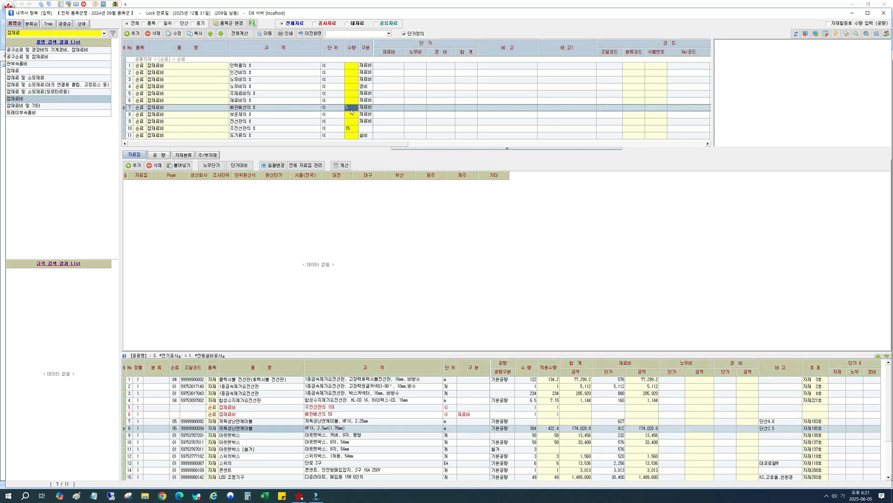
key("Return")
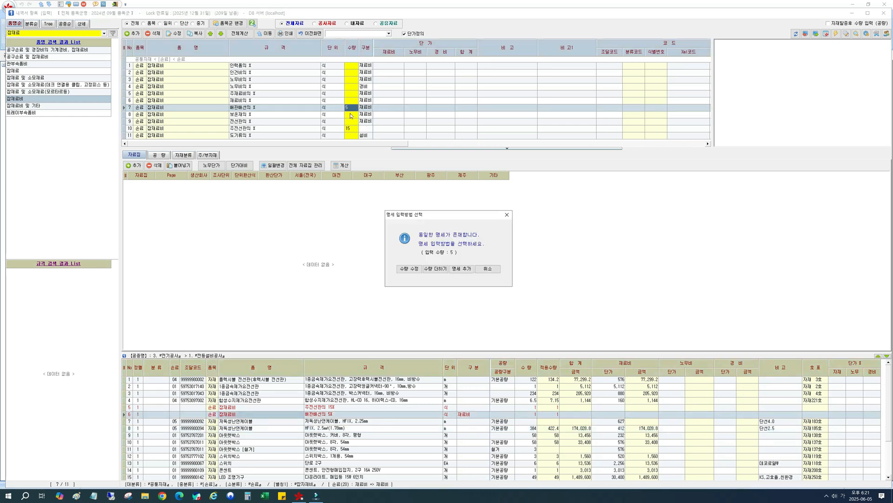
left_click(462, 270)
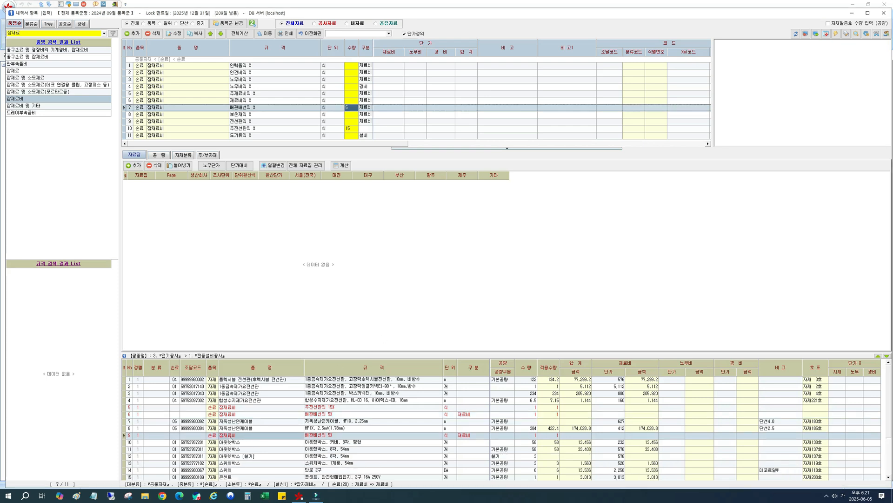
Delete the duplicate 잡재료비 배관배선의 5% row above the 저독성난연케이블 rows.
right_click(290, 414)
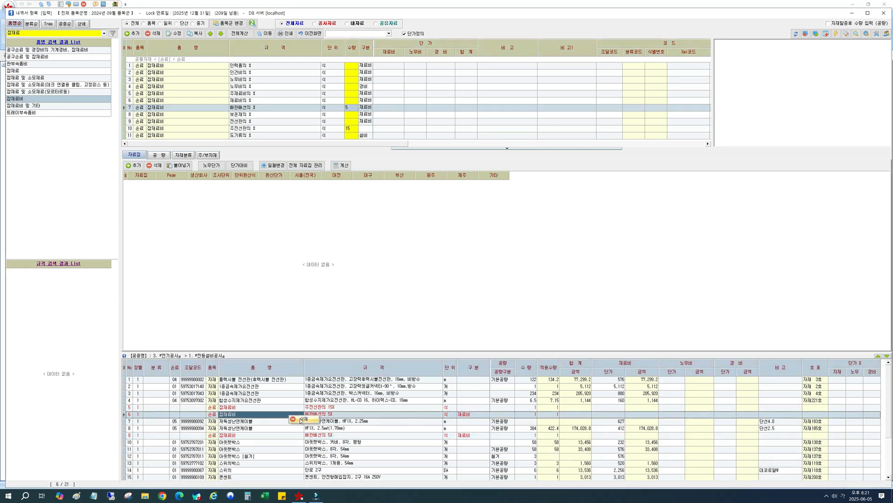
left_click(304, 419)
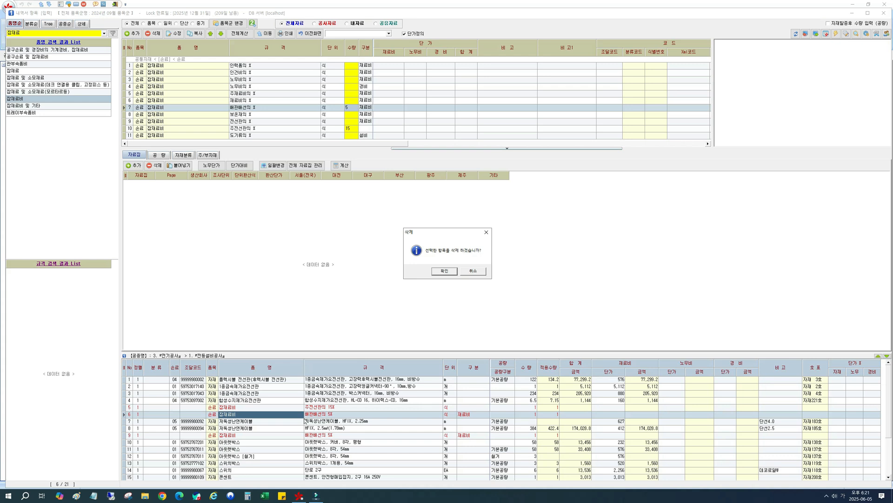
left_click(445, 273)
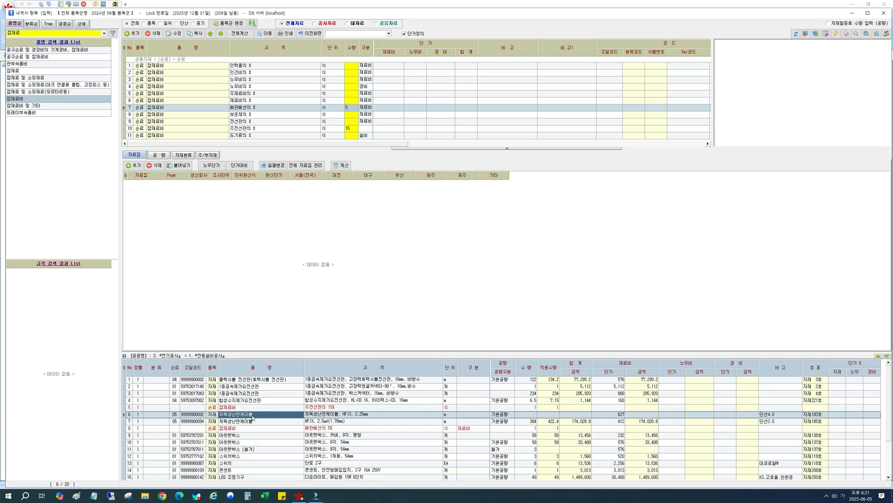
Select the final 내선전공 row as the insertion point, search the library for 공구손, and list the 공구손료 items.
left_click(275, 457)
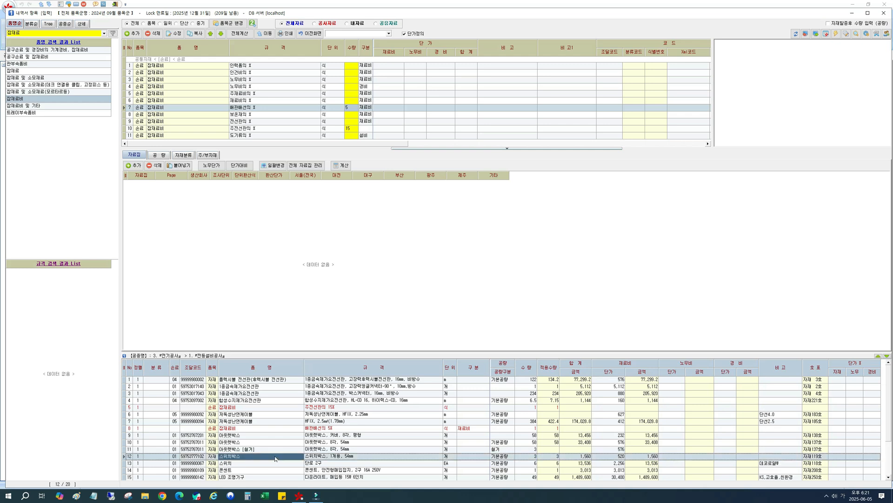
scroll(297, 429, "down", 3)
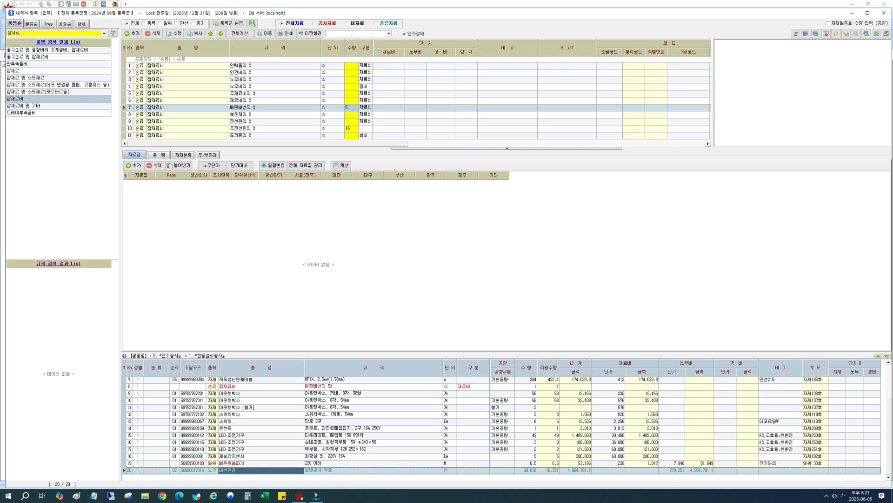
left_click_drag(23, 33, 17, 33)
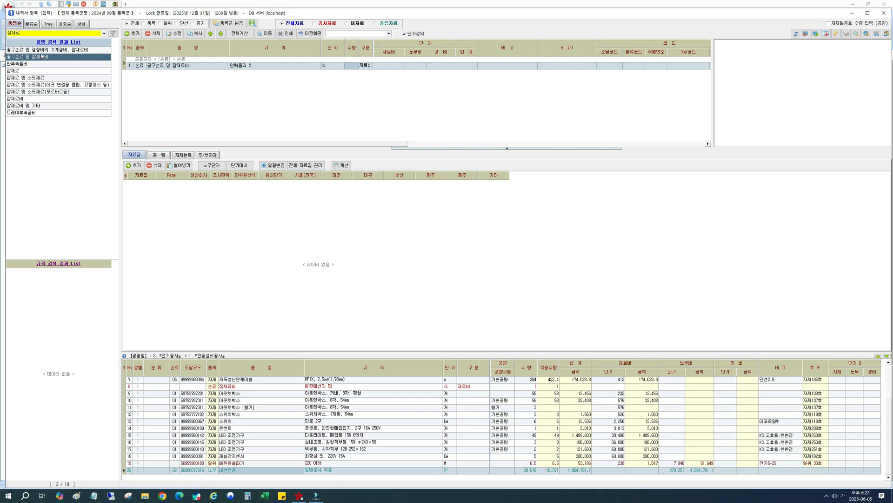
left_click(44, 50)
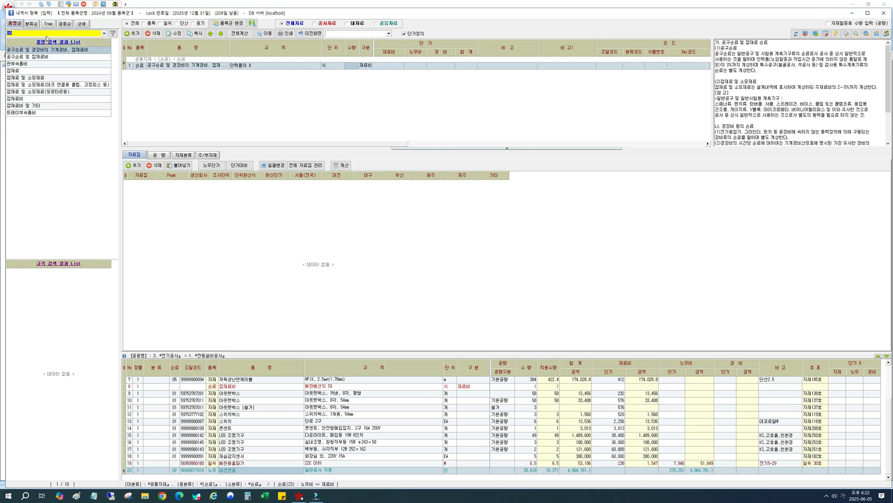
type("공구손")
left_click(47, 51)
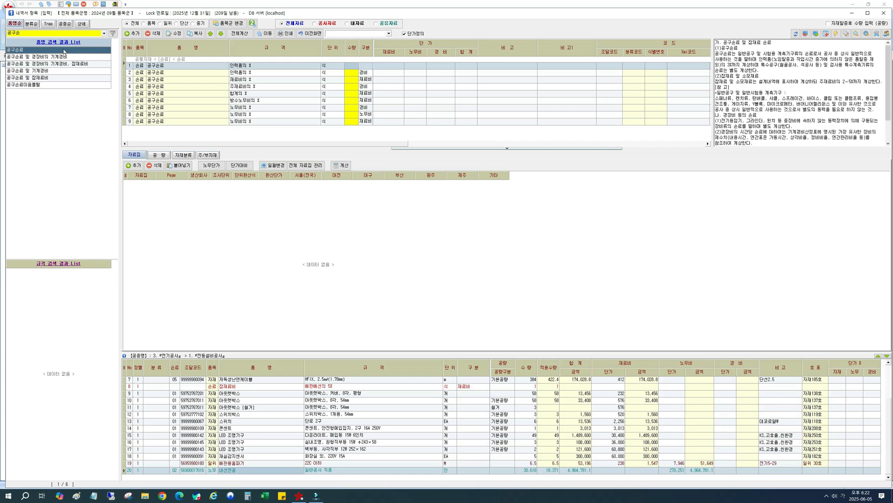
Examine the 공구손료 variants by calculation basis and cost type, including the 품목구분 options of the final 노무비의 % 재료비 item.
left_click_drag(374, 49, 380, 50)
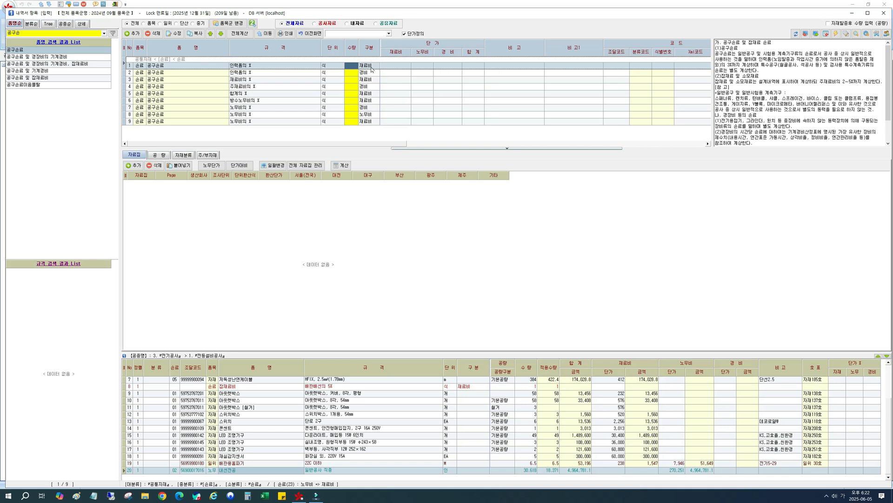
left_click(366, 72)
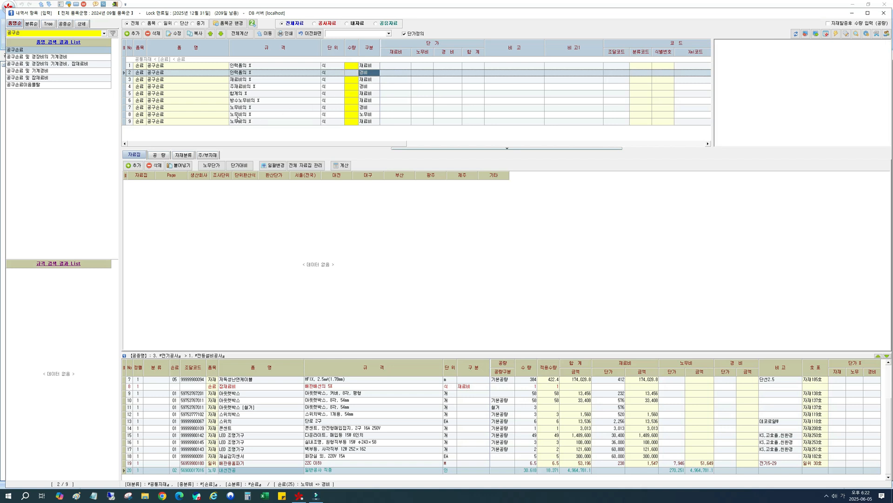
left_click(270, 108)
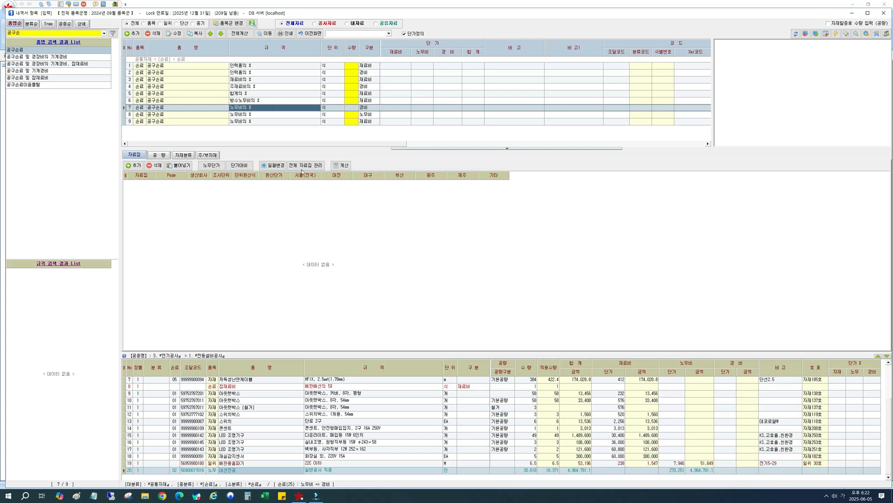
left_click(298, 121)
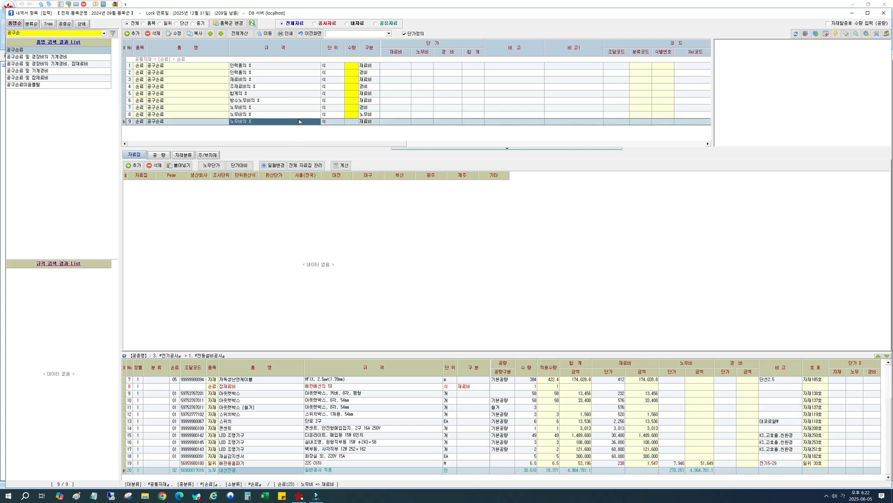
left_click(354, 123)
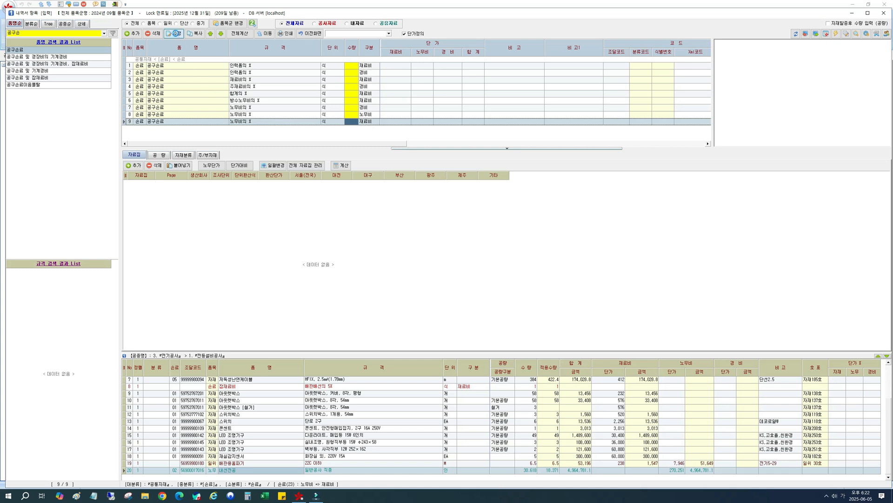
left_click(175, 33)
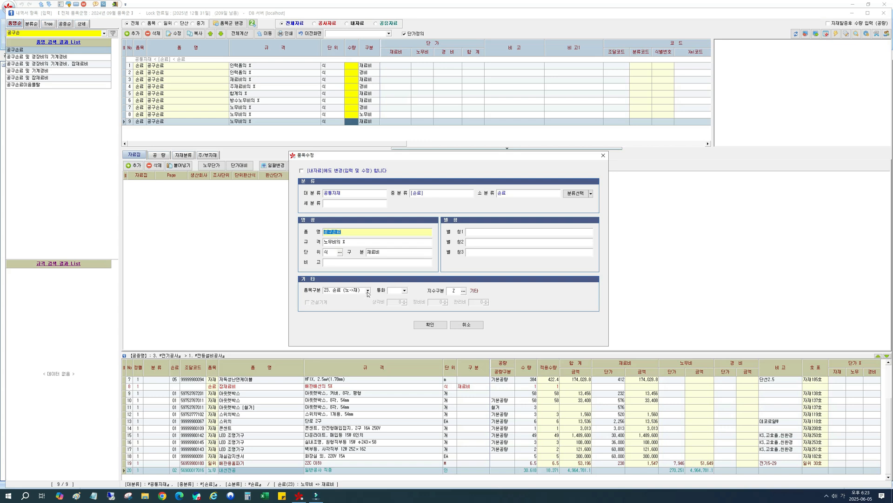
left_click(368, 290)
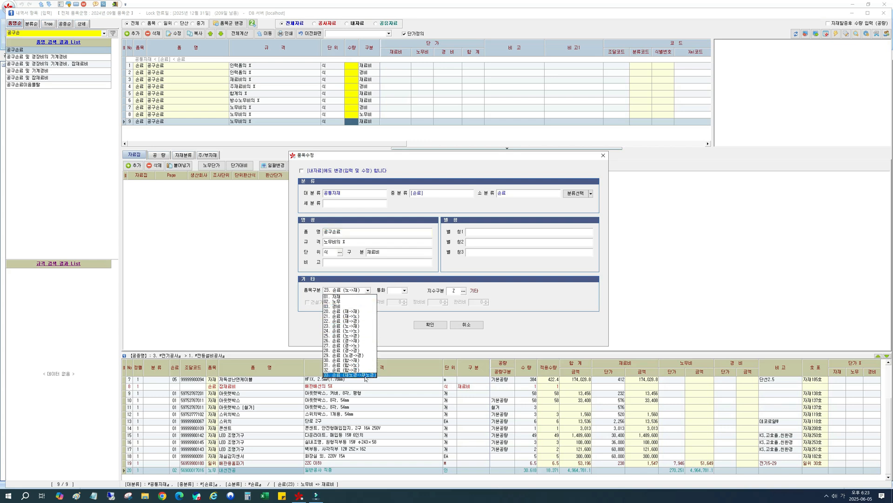
left_click(346, 325)
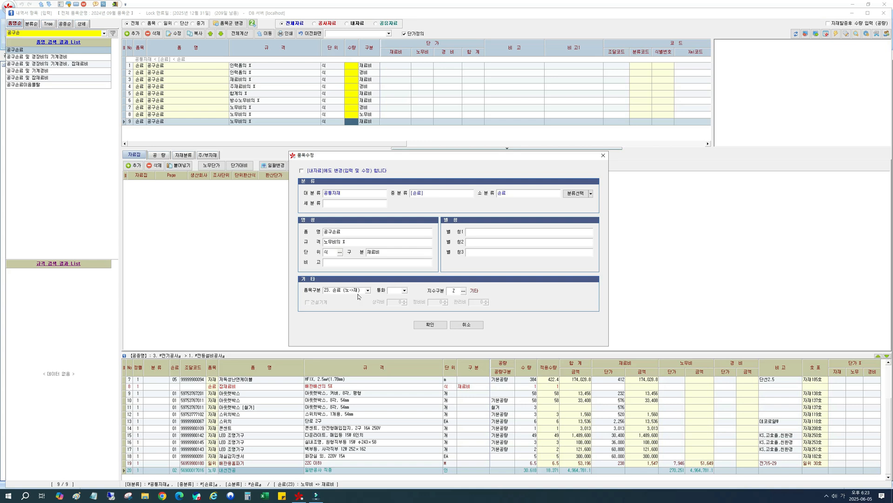
left_click(466, 324)
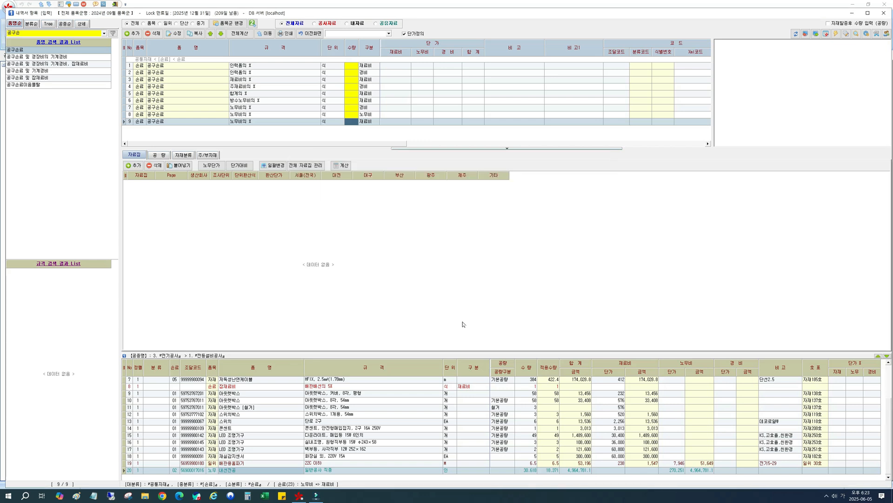
Add 공구손료 노무비의 % charged as 재료비 with quantity 5 below the 내선전공 row.
left_click(370, 122)
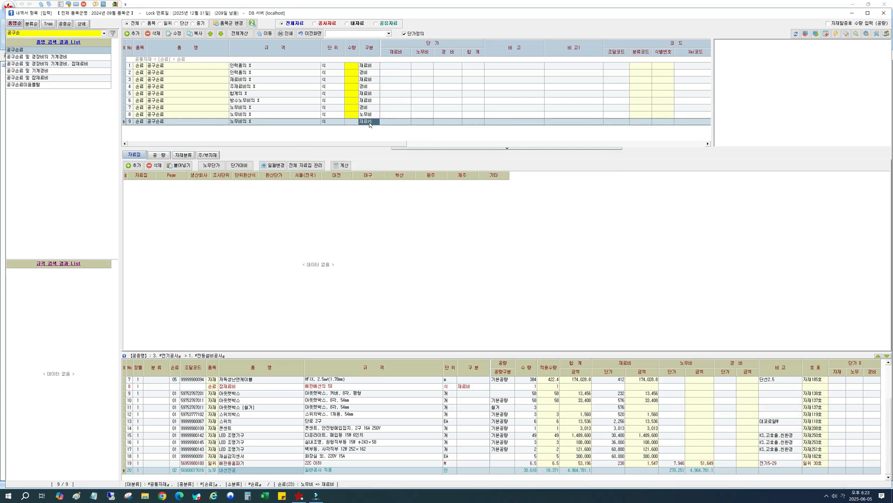
left_click(349, 123)
type("5")
key("Return")
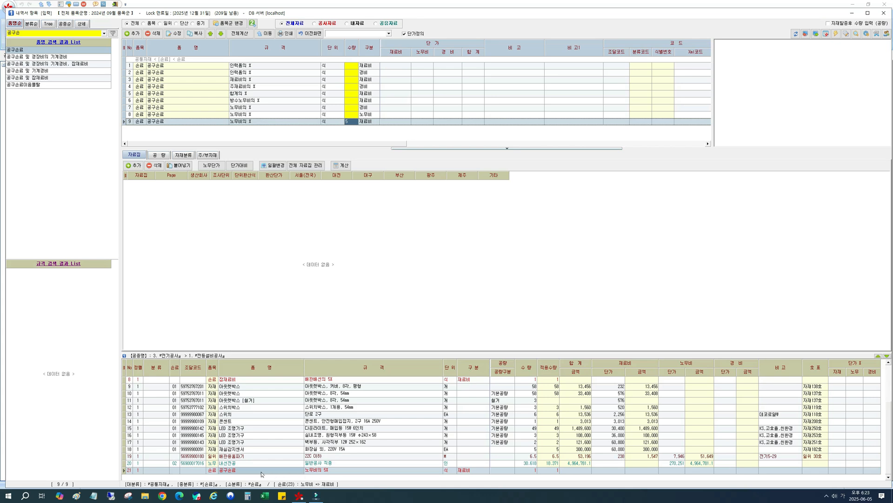
left_click(669, 470)
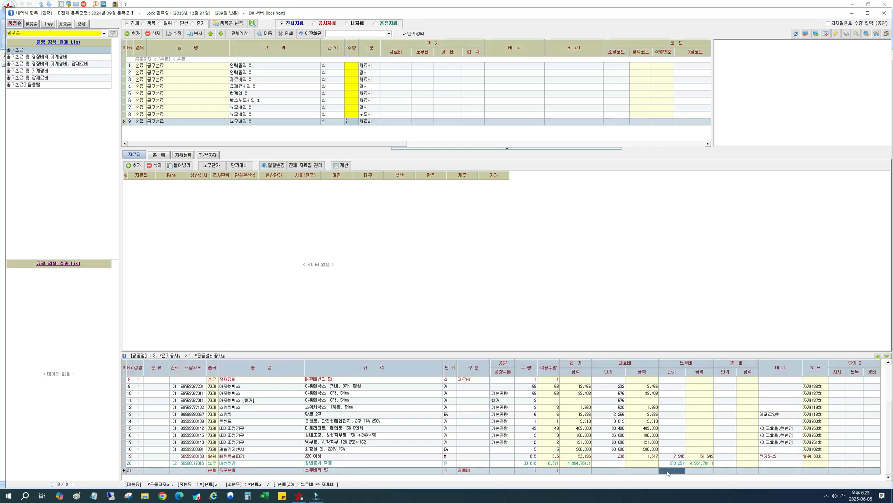
left_click(371, 472)
left_click(342, 380)
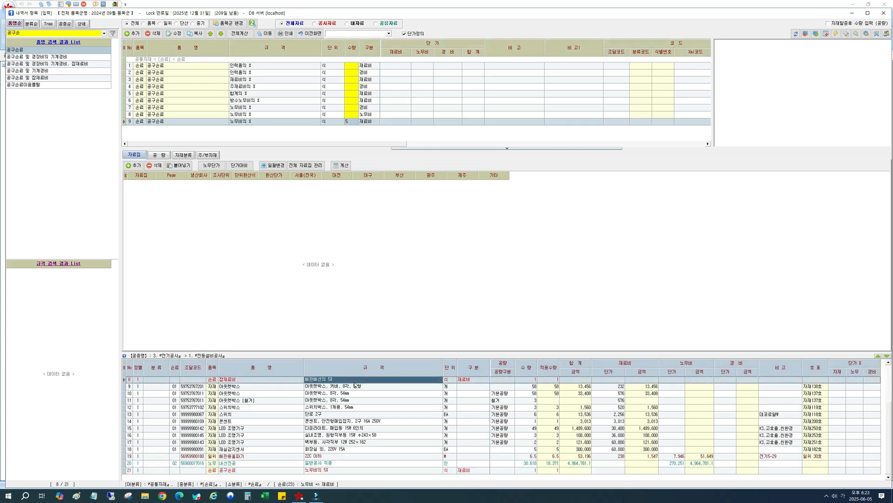
scroll(342, 387, "up", 3)
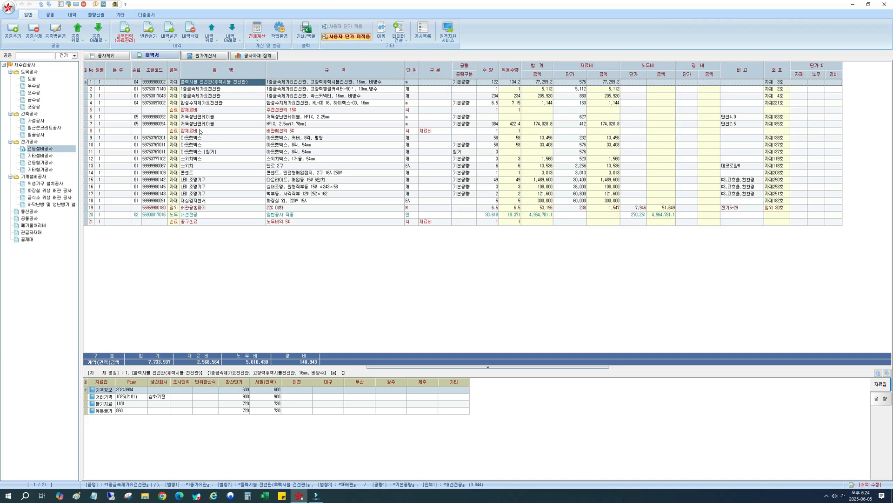
Recalculate only the current work type, 전등설비공사, to apply the inserted 잡재료비 and 공구손료 rows.
left_click(136, 82)
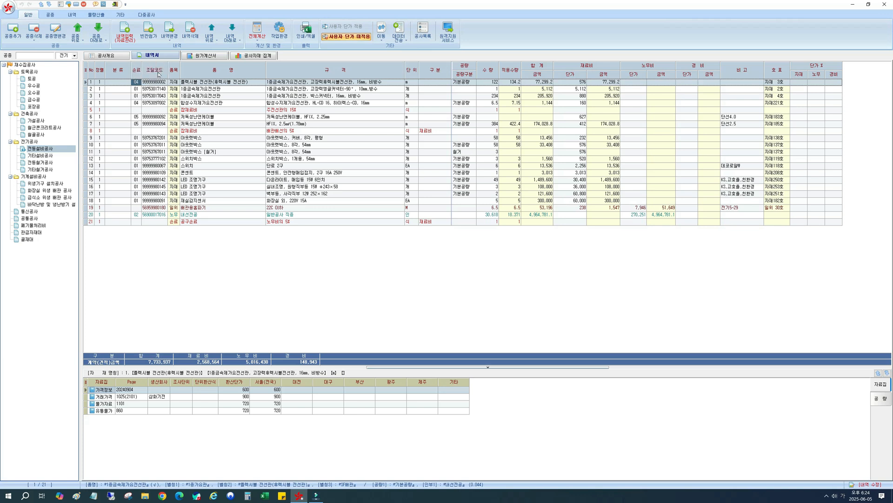
left_click(201, 108)
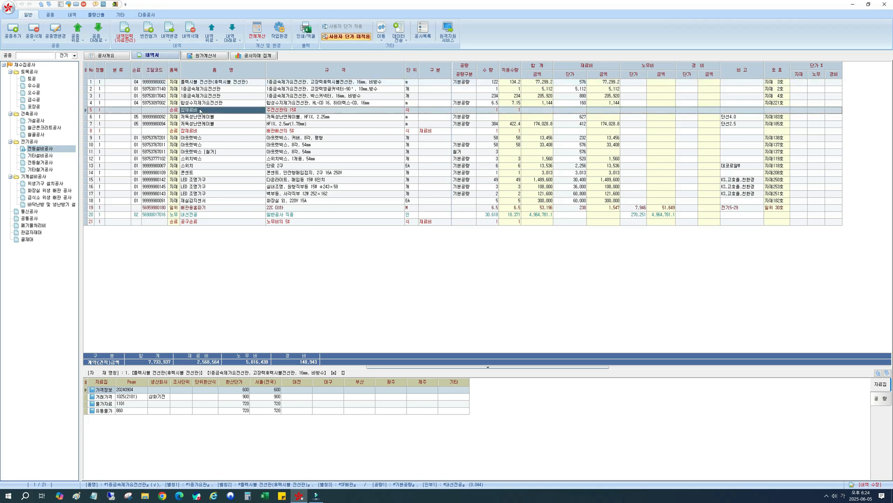
left_click(202, 132)
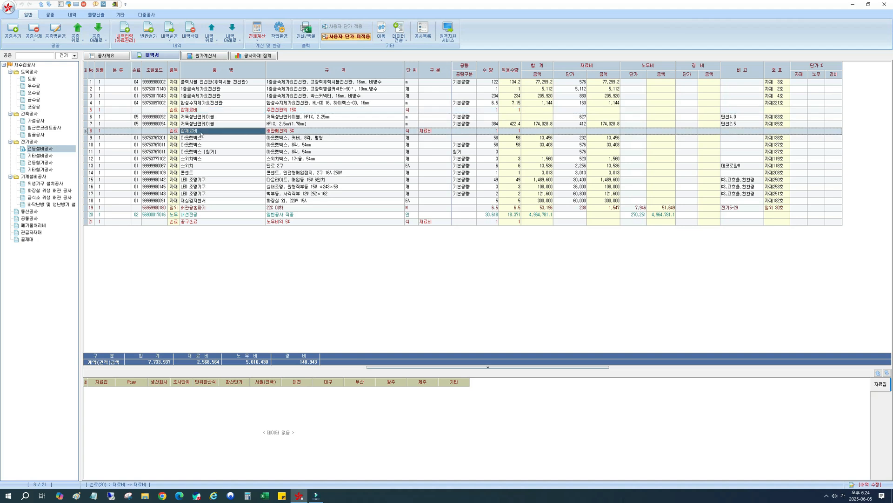
left_click(153, 111)
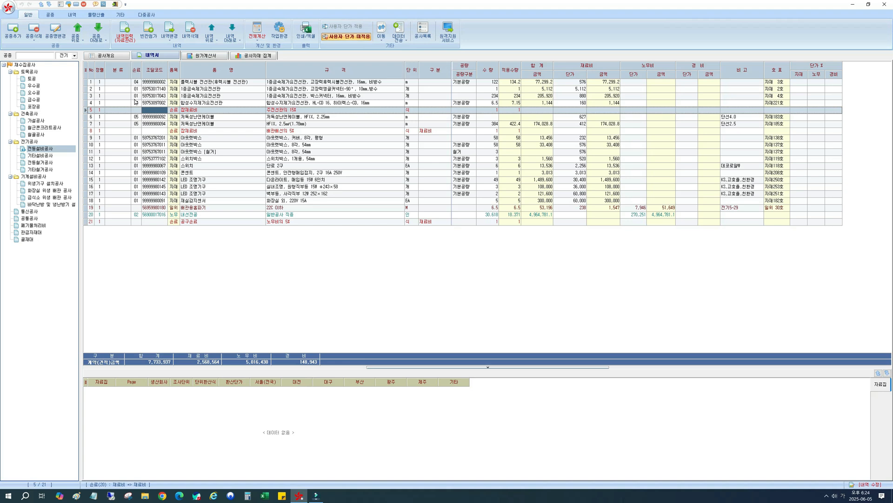
left_click(175, 112)
left_click(258, 41)
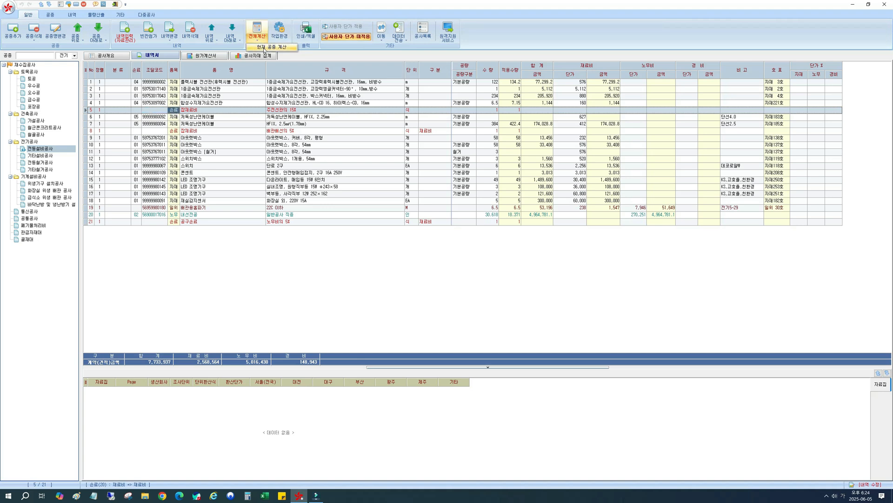
left_click(265, 48)
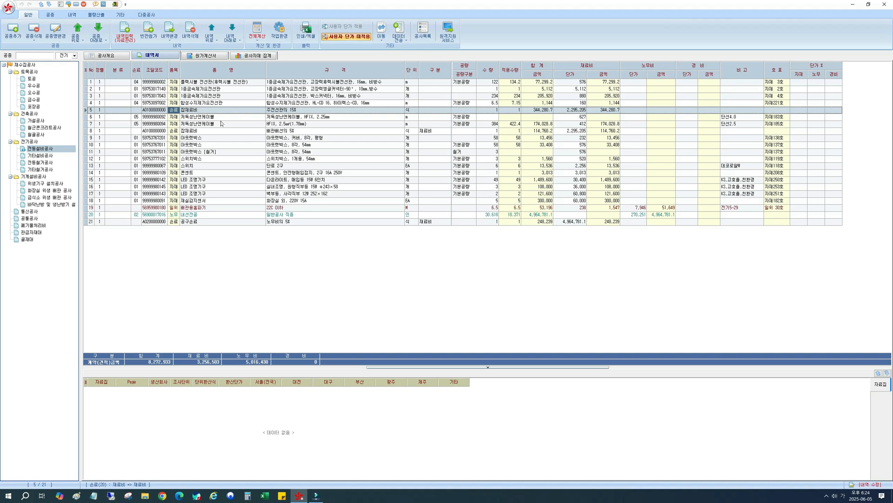
Shorten the 조달코드 of the 잡재료비 주전선관의 15% row to A01.
left_click(150, 132)
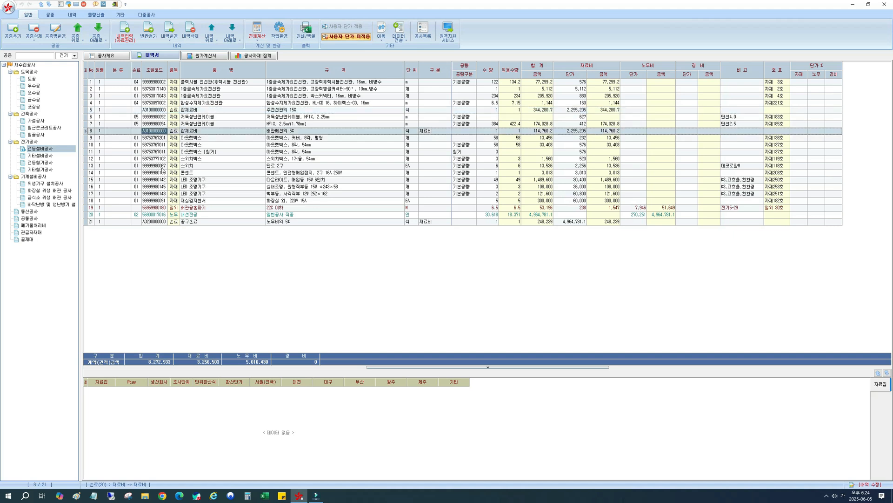
left_click(174, 222)
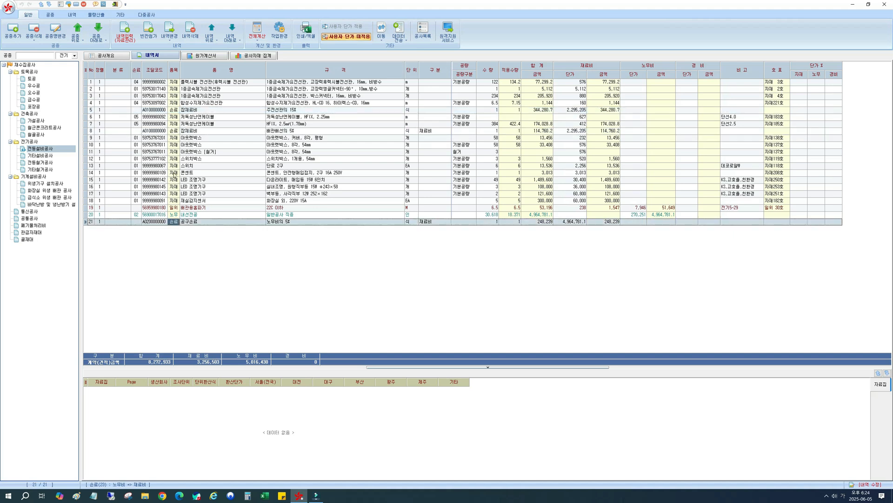
left_click(176, 132)
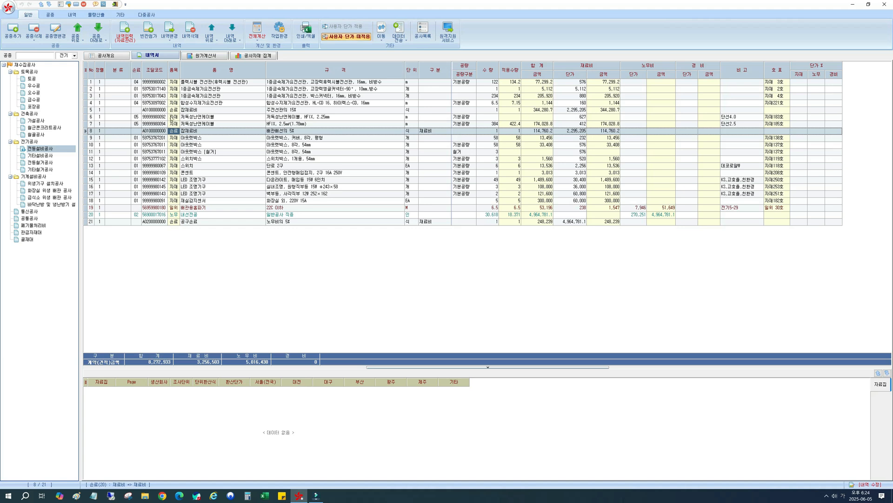
left_click(173, 111)
left_click(188, 111)
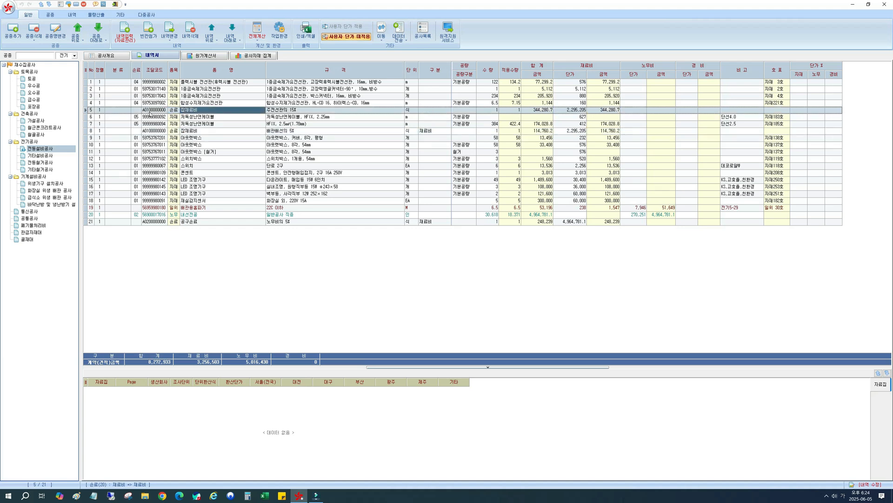
left_click(150, 111)
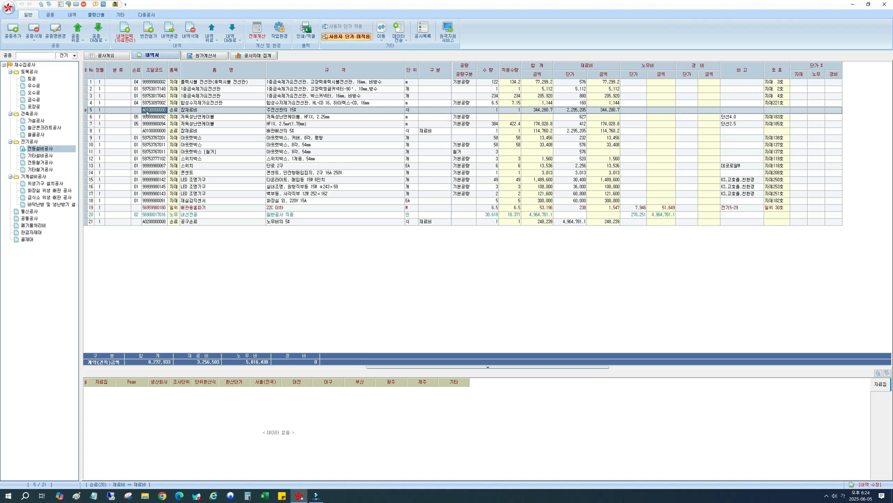
left_click(150, 112)
left_click_drag(149, 110, 166, 110)
left_click(151, 110)
key("shift+End")
key("Delete")
key("Return")
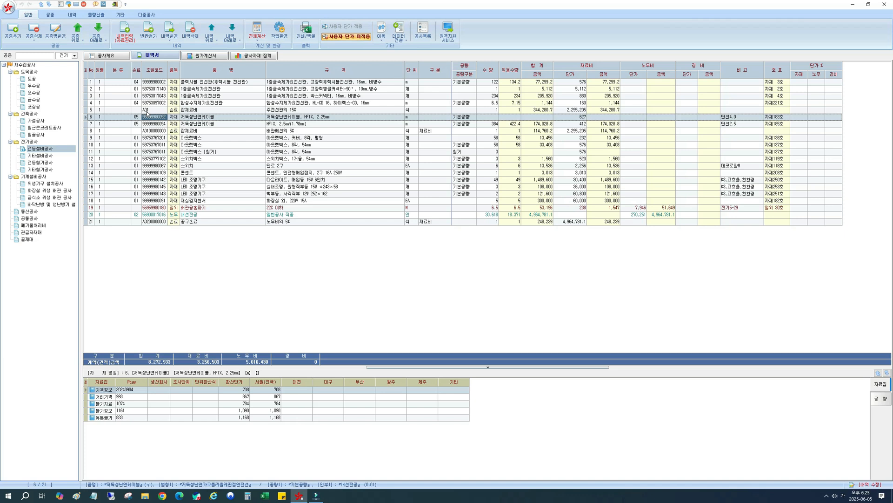
Move the 합성수지제가요전선관 HL-CD 16 row directly below the 플렉시블 전선관 row.
left_click(278, 110)
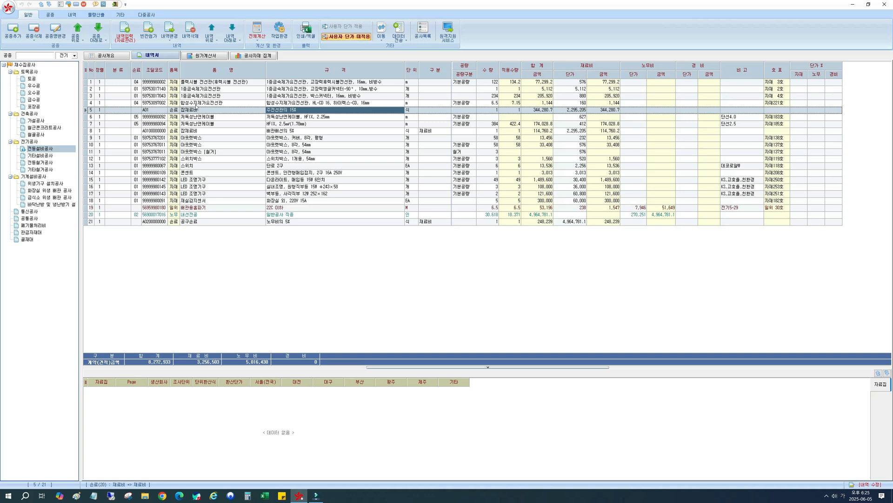
left_click(198, 103)
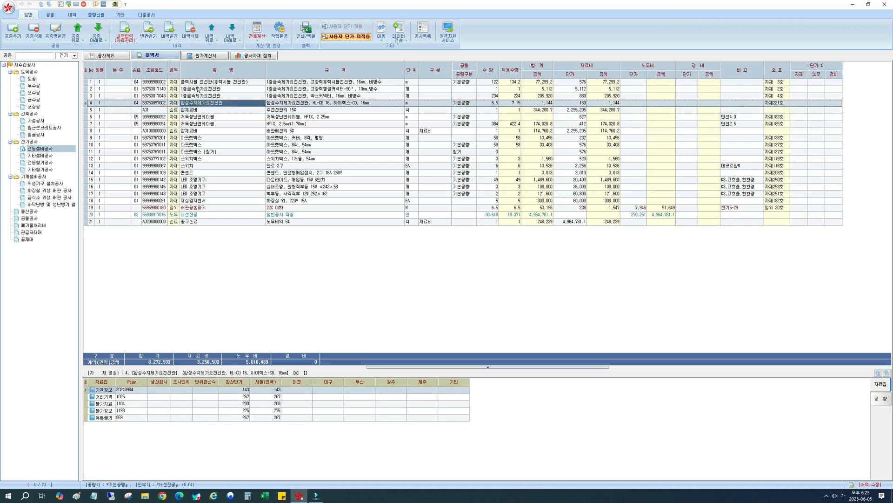
left_click(198, 84)
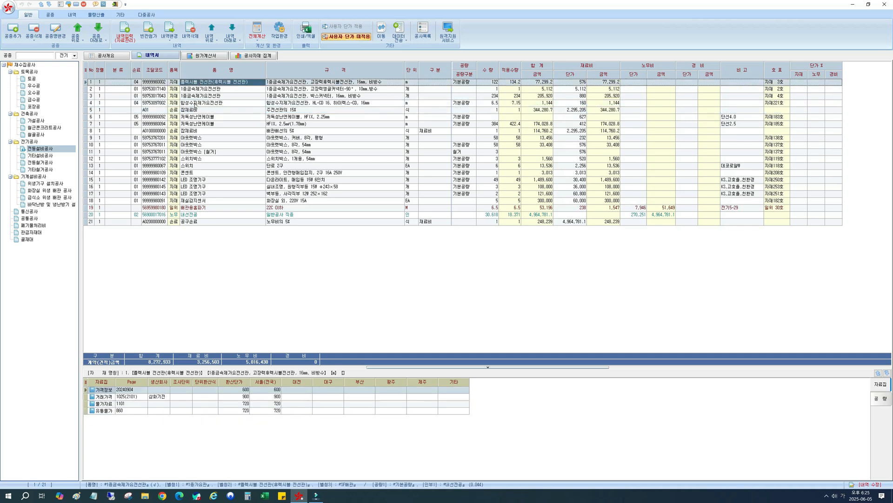
left_click_drag(194, 103, 193, 87)
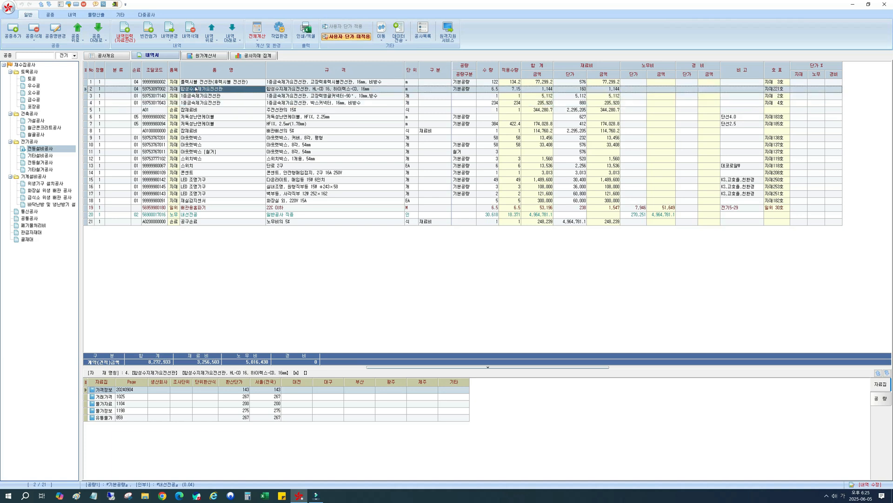
Examine the 손료 codes of the 플렉시블 전선관, 합성수지제가요전선관, 1종금속제가요전선관 and 내선전공 rows.
left_click(194, 83)
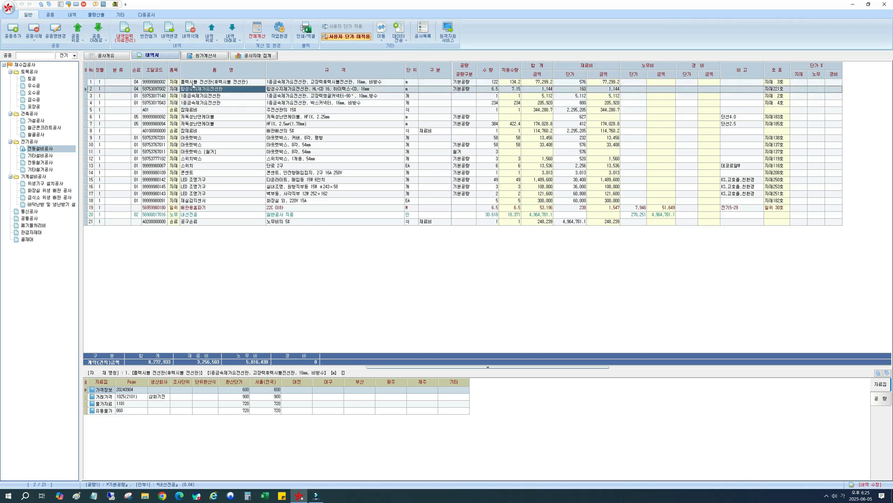
left_click(195, 88)
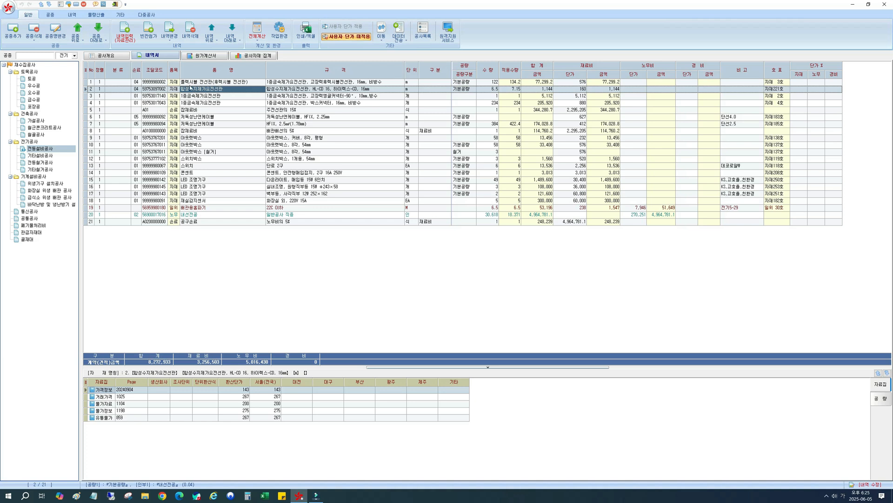
left_click(135, 83)
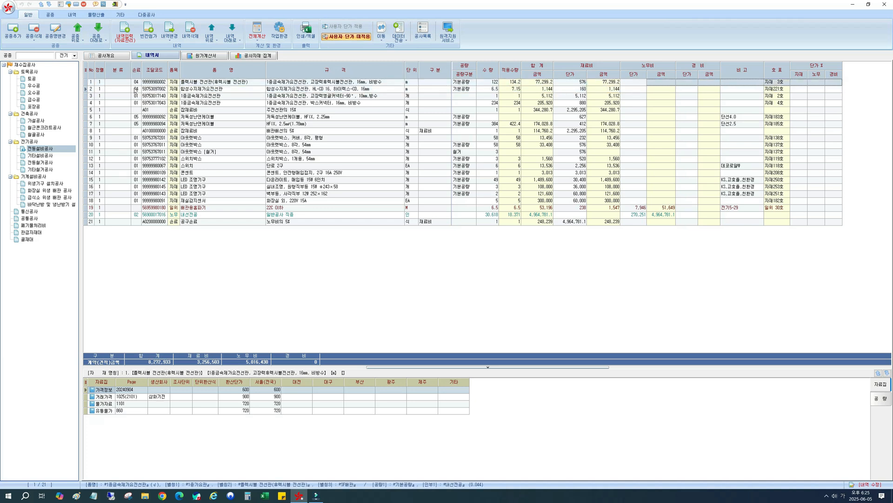
left_click(135, 90)
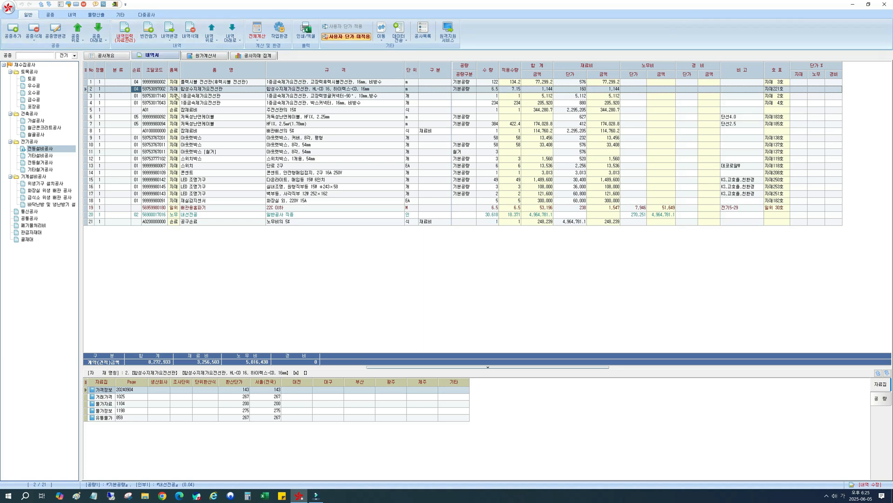
left_click(135, 96)
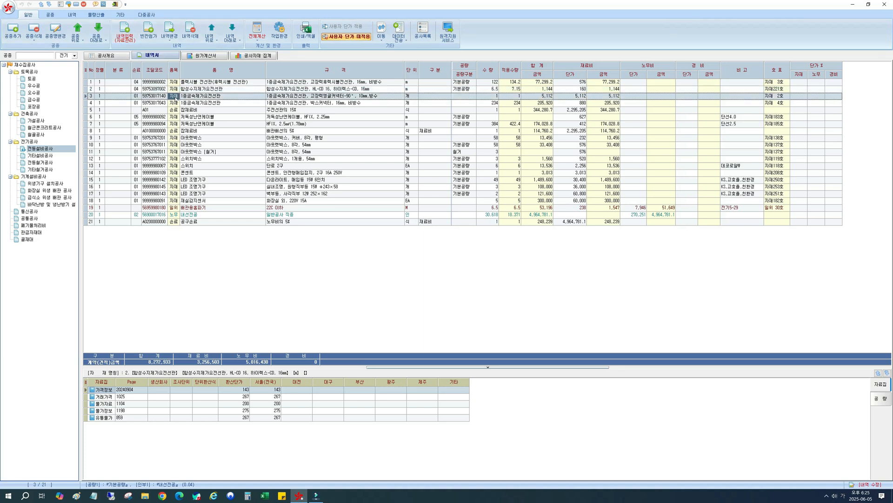
left_click(136, 103)
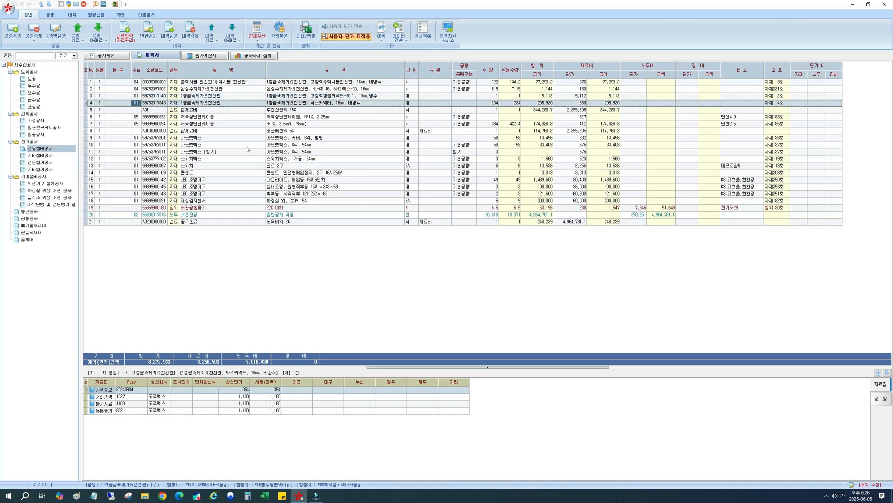
left_click(169, 215)
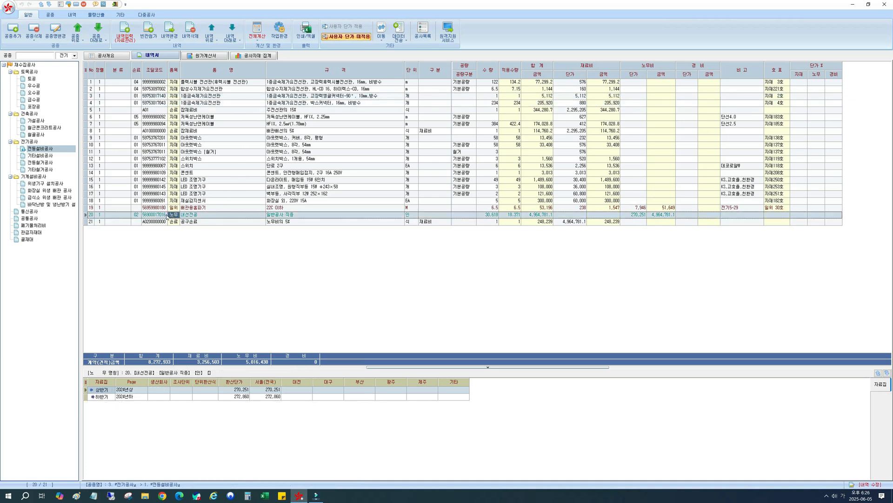
left_click(134, 215)
left_click(142, 89)
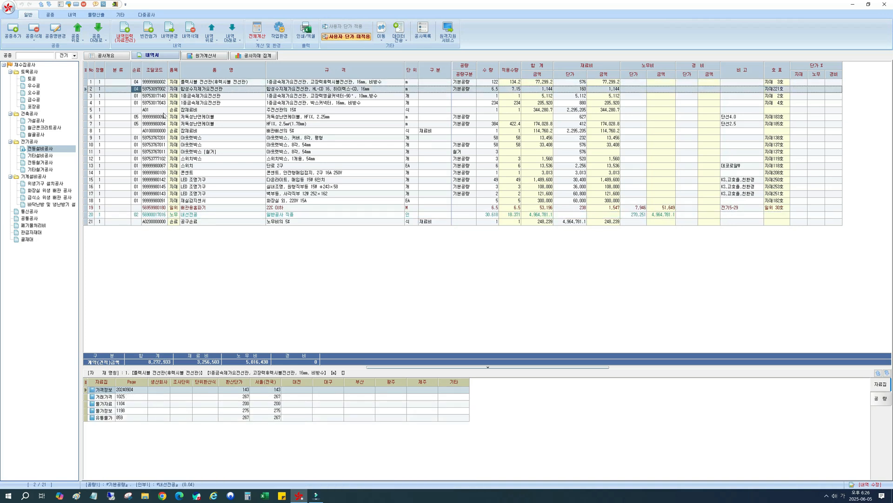
left_click(199, 82)
left_click(197, 89)
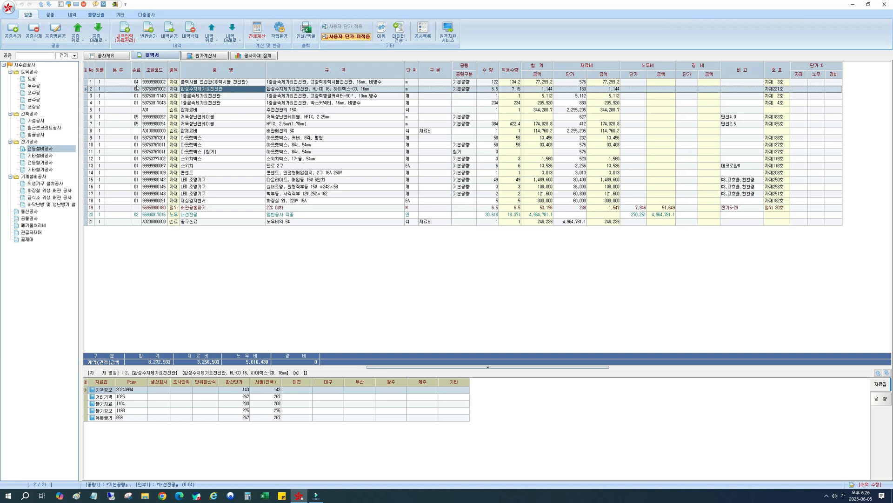
Set the 조달코드 of the 잡재료비 주전선관의 15% row to A04 and recalculate the current work type.
left_click(150, 110)
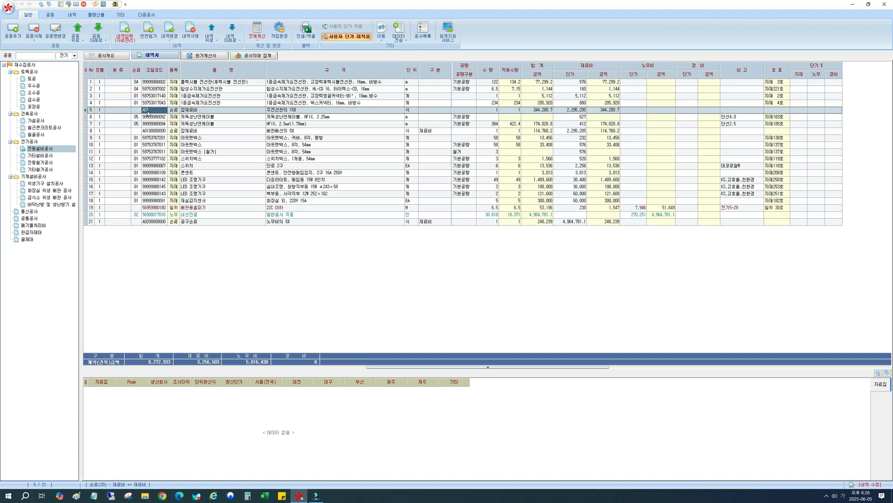
left_click(147, 111)
key("Return")
left_click(258, 39)
left_click(263, 47)
left_click(610, 111)
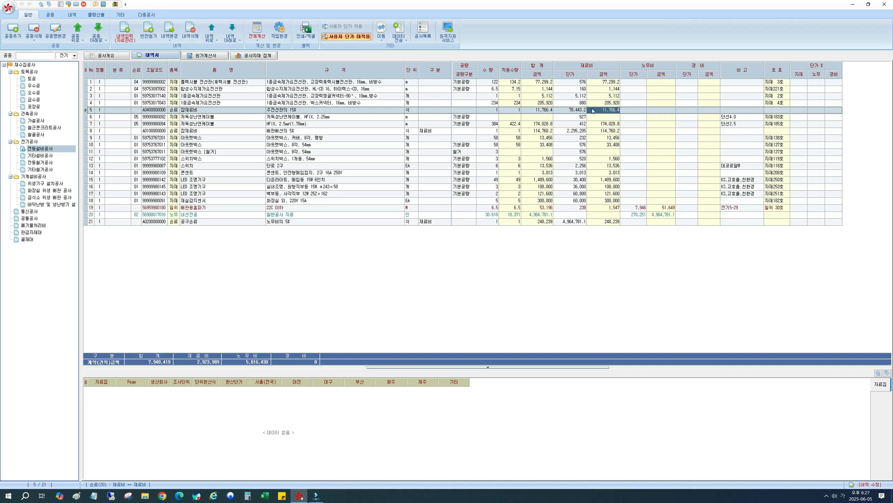
Set the 손료 codes of the 플렉시블 전선관 and HL-CD 16 rows to 99 and the 15% 잡재료비 code to A99.
left_click(136, 84)
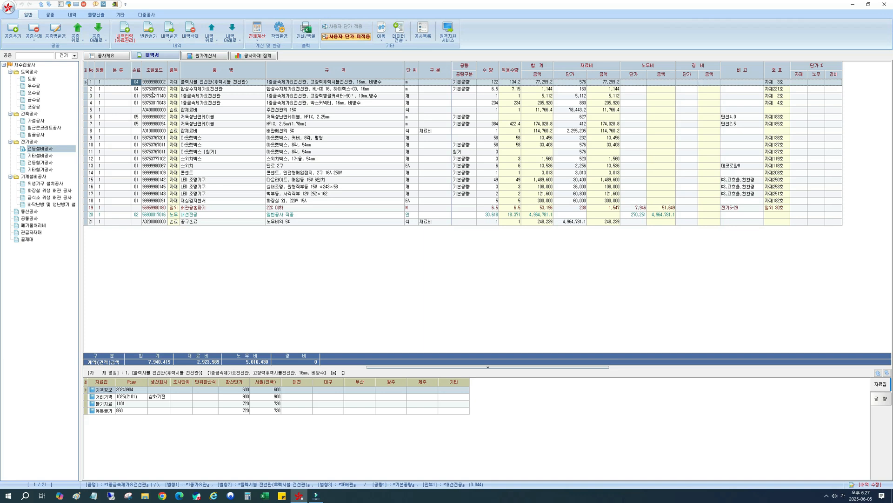
type("99")
key("Down")
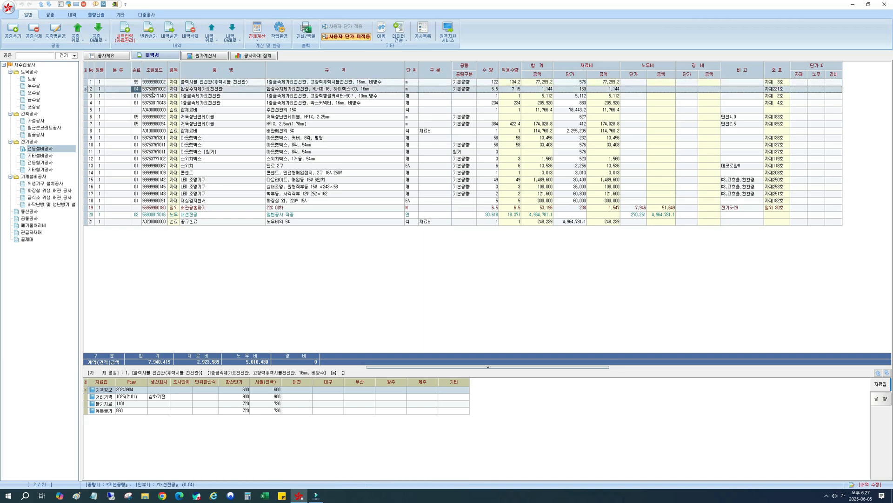
type("99")
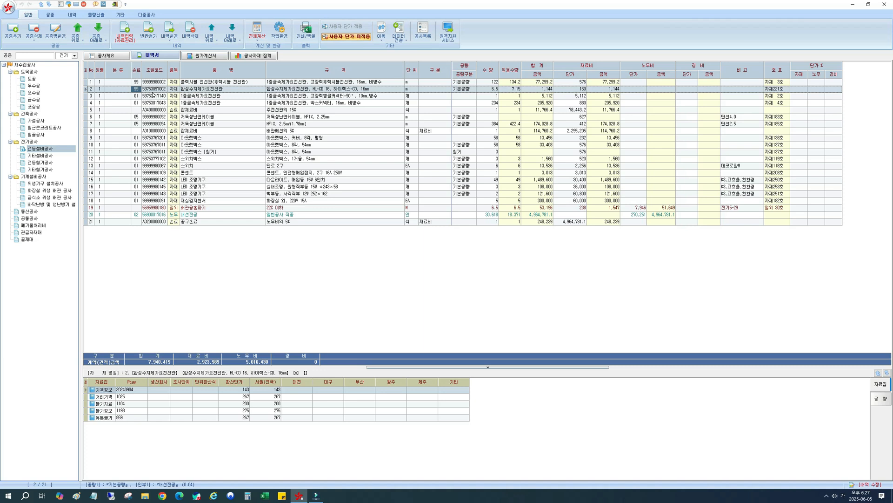
left_click(150, 110)
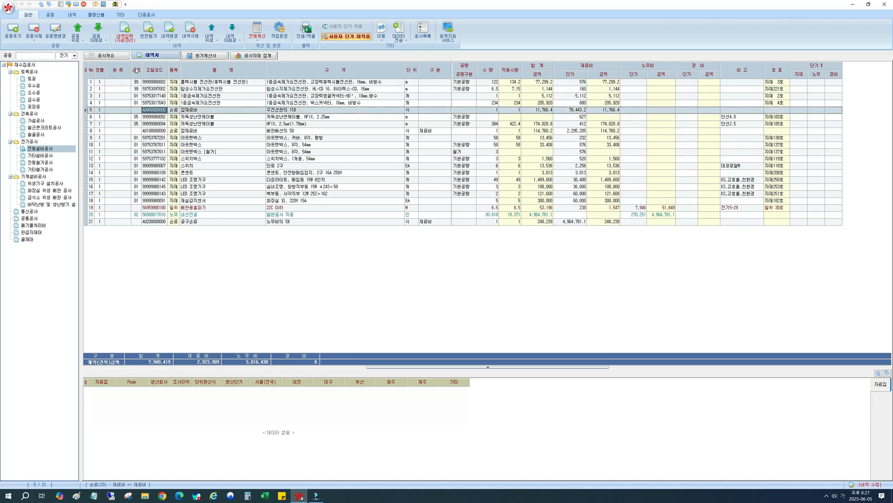
left_click(150, 110)
left_click_drag(144, 110, 239, 116)
type("99")
left_click(136, 103)
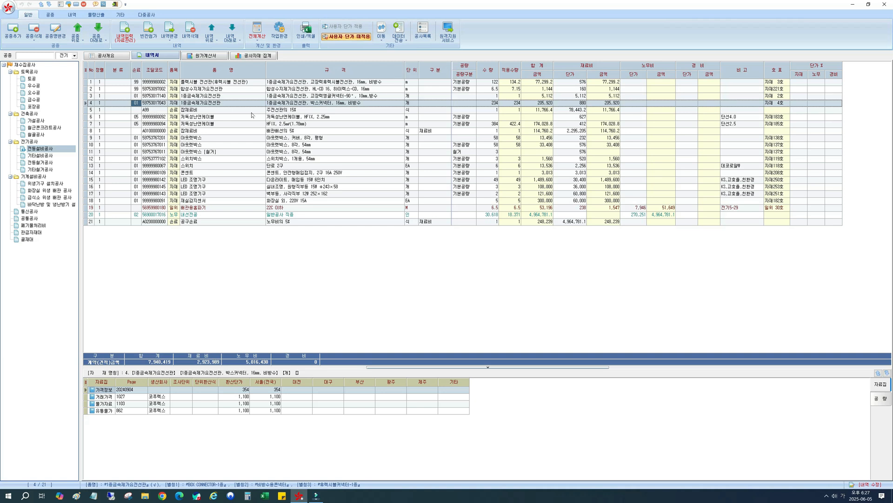
Return both conduit rows' 손료 codes to 04 and the 15% 잡재료비 code to A04, and recalculate the current work type.
left_click(143, 85)
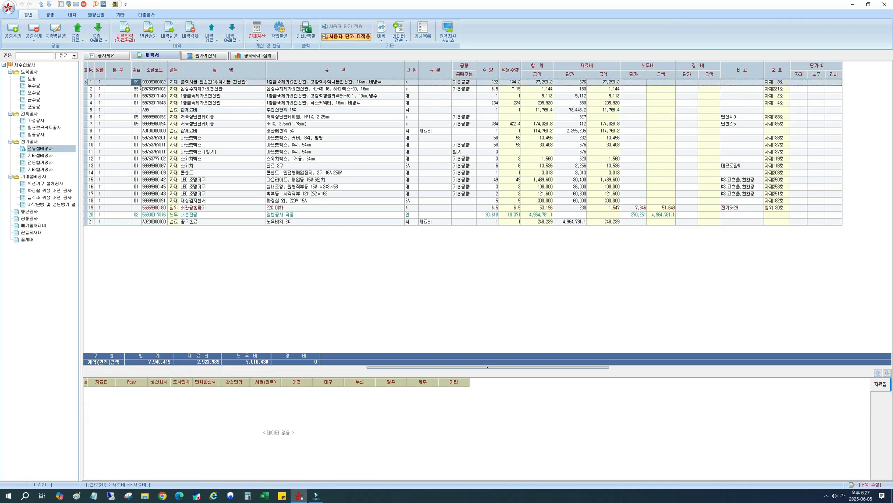
type("04")
key("Return")
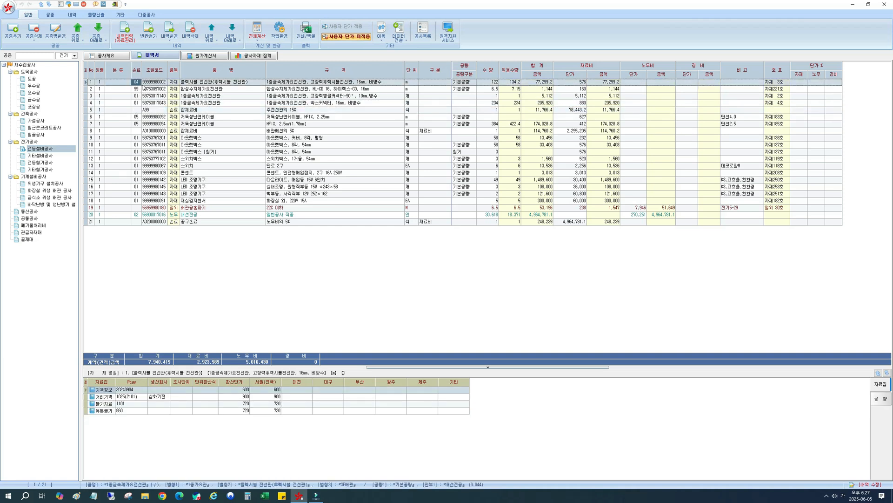
key("Down")
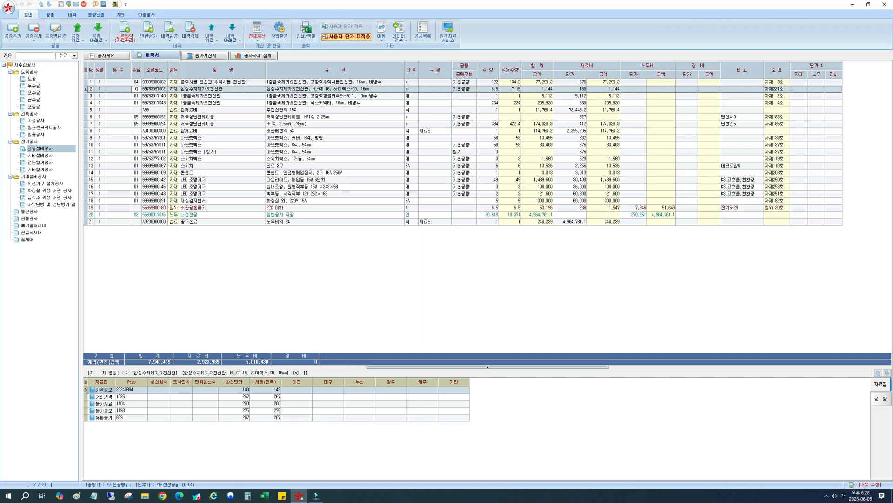
type("04")
left_click(145, 110)
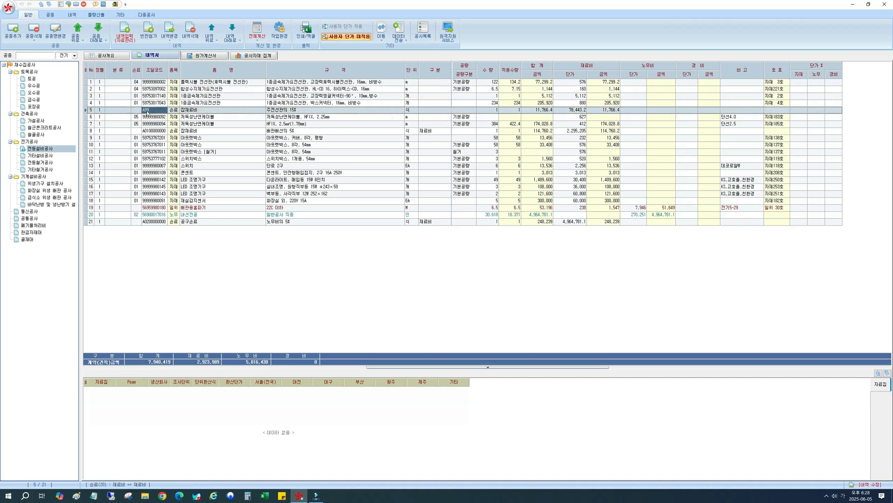
left_click(145, 111)
type("04")
left_click(257, 37)
left_click(265, 47)
Shorten the 조달코드 of the 잡재료비 배관배선의 5% row to A01.
left_click(155, 133)
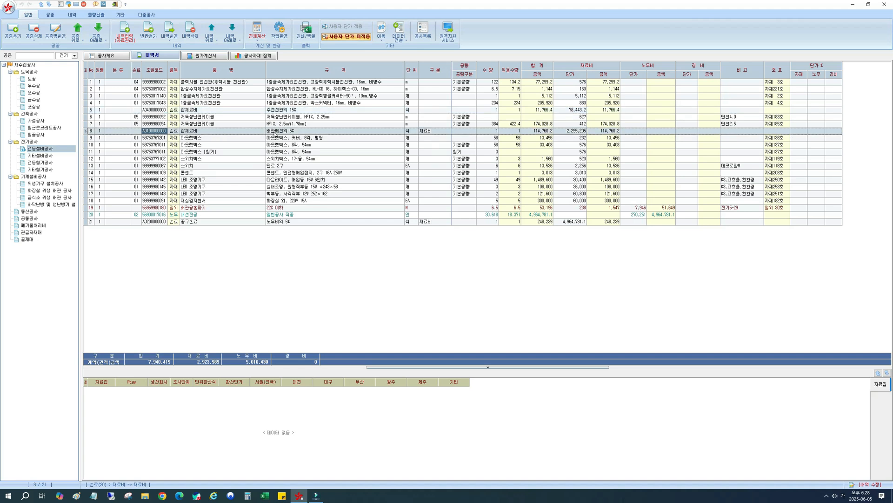
left_click(275, 133)
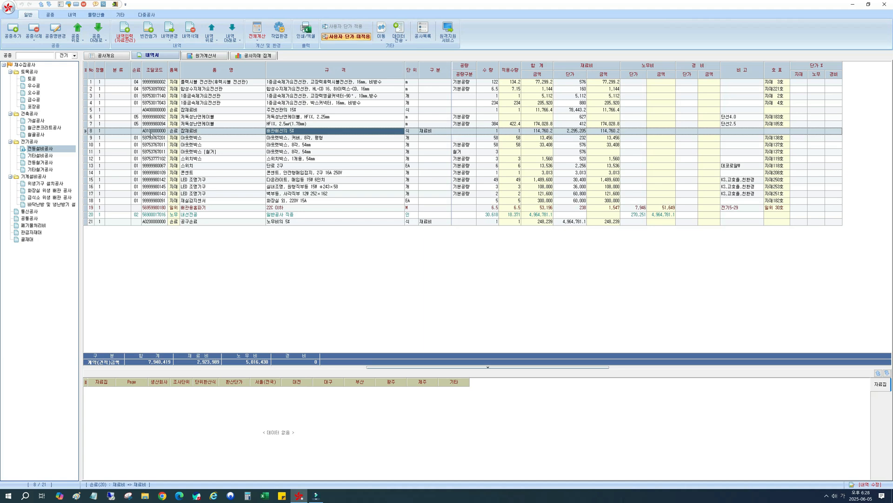
left_click(150, 134)
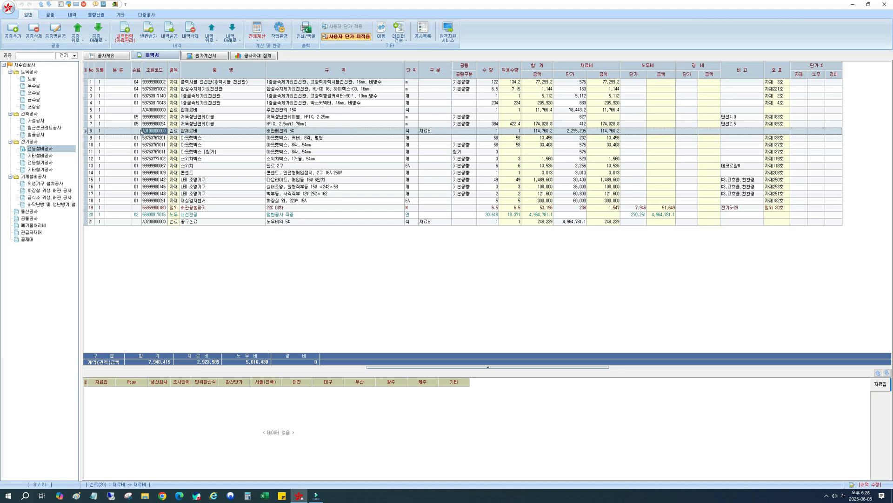
left_click(175, 135)
left_click(145, 131)
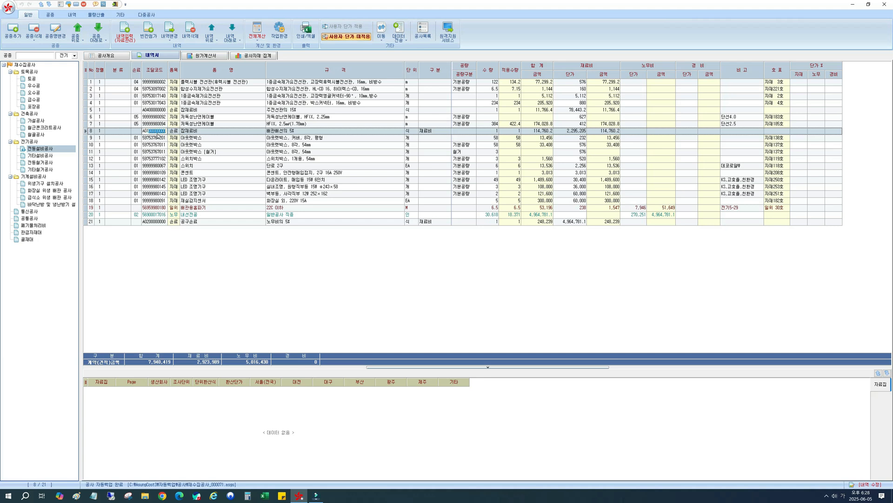
key("BackSpace")
key("shift+Left")
key("shift+Left")
left_click(271, 134)
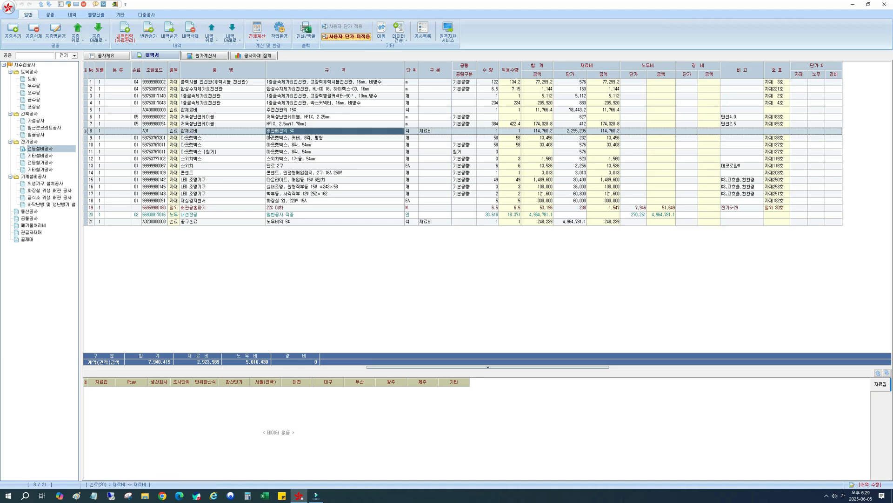
left_click(179, 111)
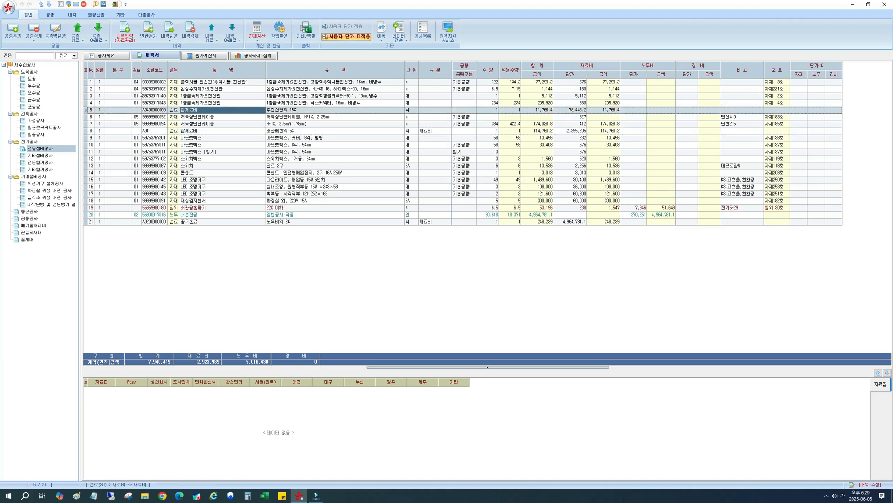
left_click(150, 132)
Set the 손료 code of both 저독성난연케이블 HFIX rows to 01.
left_click(138, 117)
type("0")
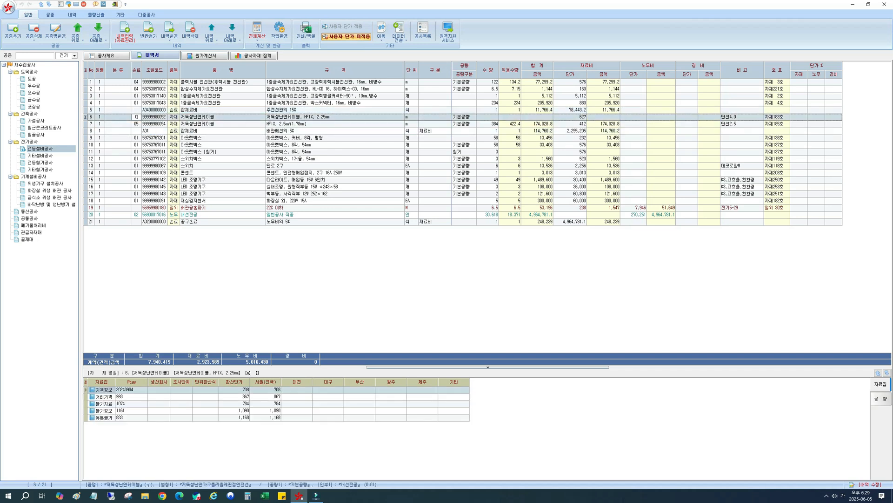
type("1")
key("Down")
type("01")
key("Down")
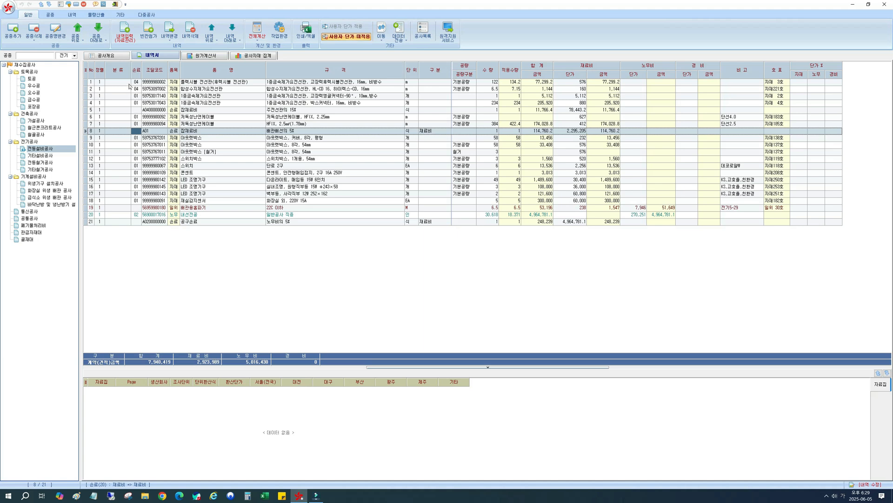
Compare the 손료 codes of the HFIX cable and conduit rows with the code of the 15% 잡재료비 row.
left_click(171, 118)
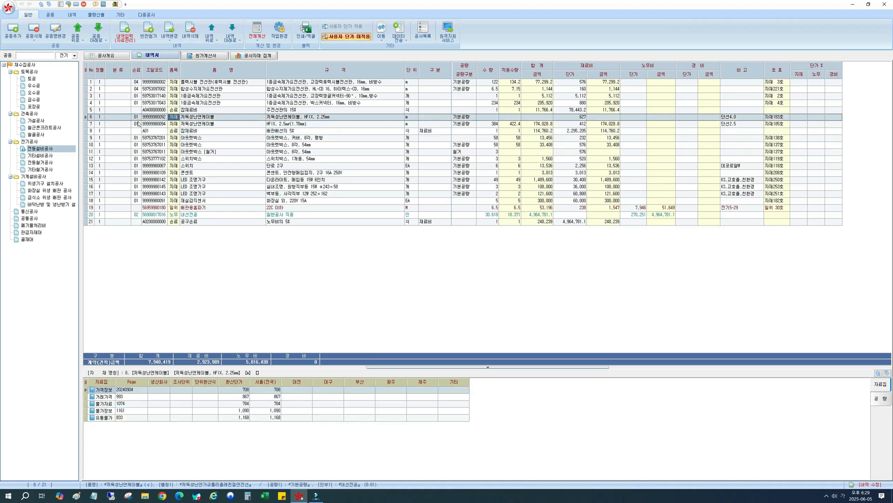
left_click(138, 123)
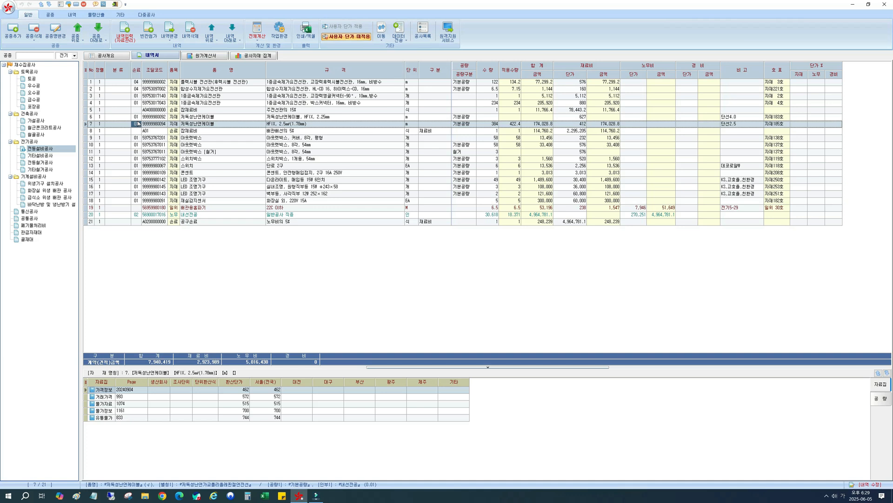
left_click(139, 83)
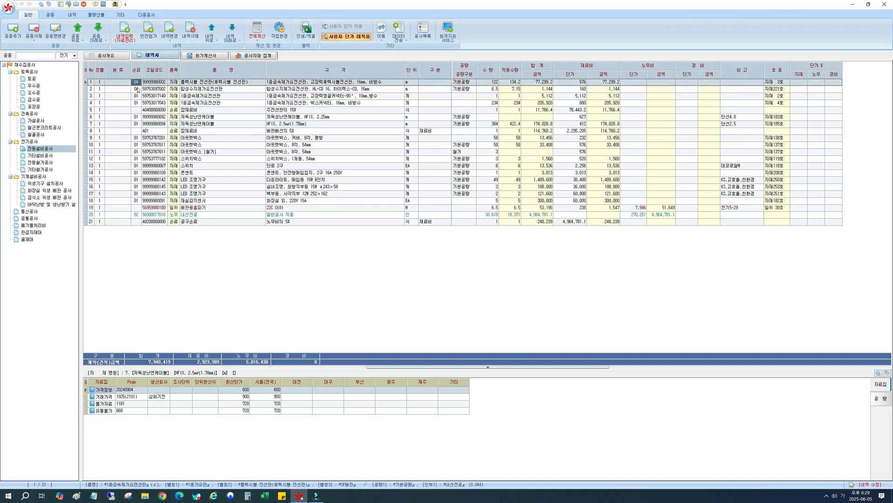
left_click(139, 88)
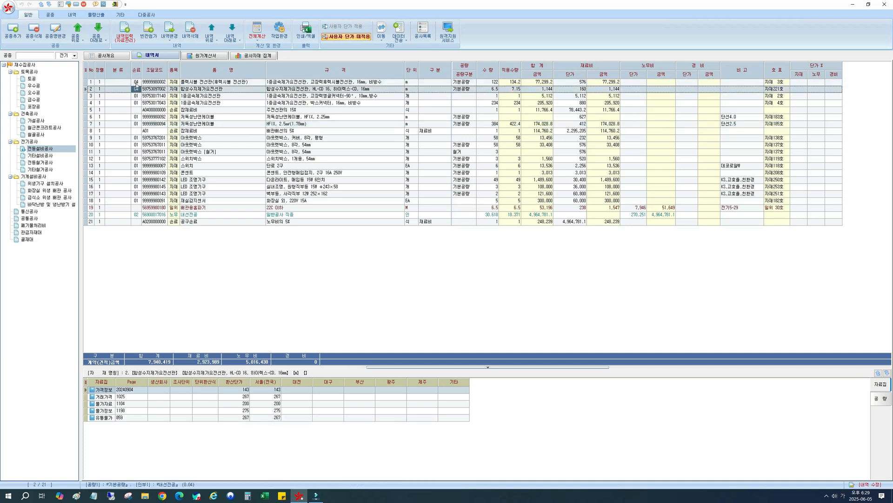
left_click(147, 111)
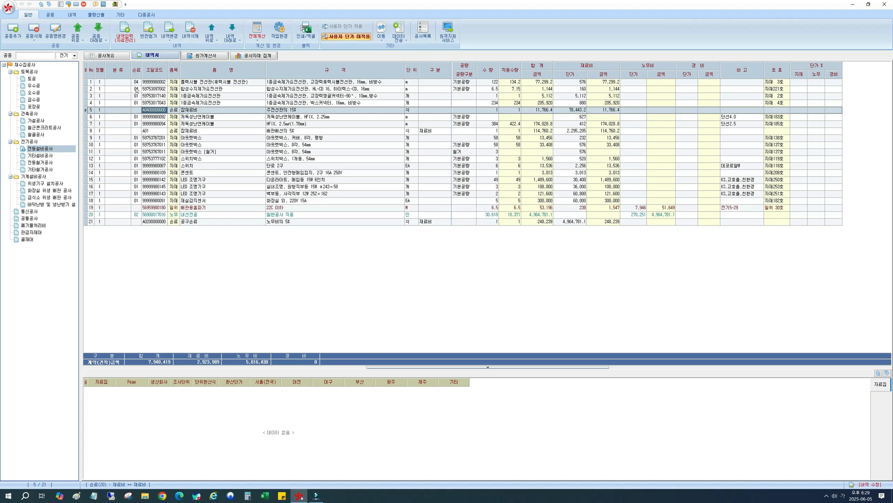
left_click(191, 125)
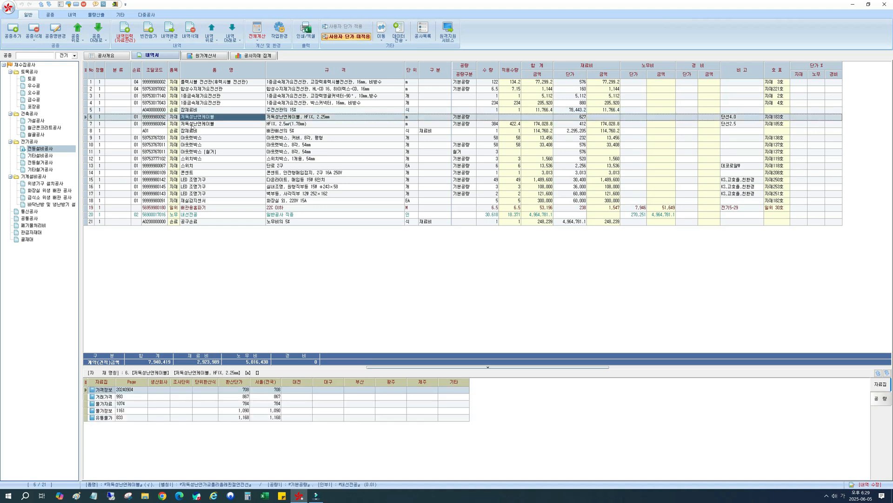
Set the 손료 code of both 저독성난연케이블 HFIX rows to 05.
left_click(136, 117)
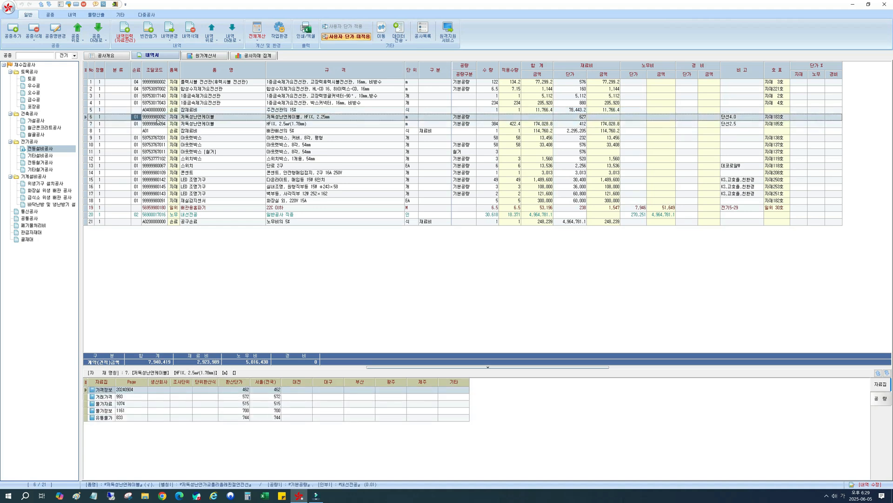
key("Return")
key("Down")
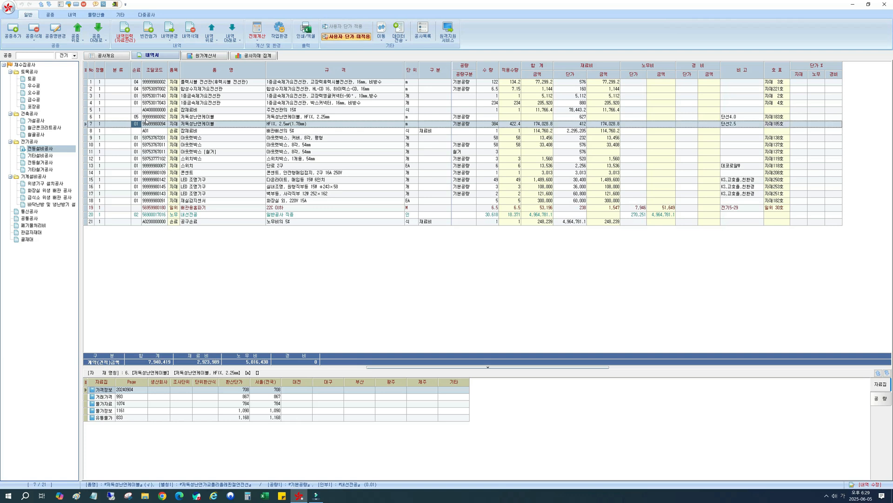
type("05")
key("Return")
Set the 조달코드 of the 잡재료비 배관배선의 5% row to A0405, checking it against the conduit and cable rows' 손료 codes.
left_click(147, 130)
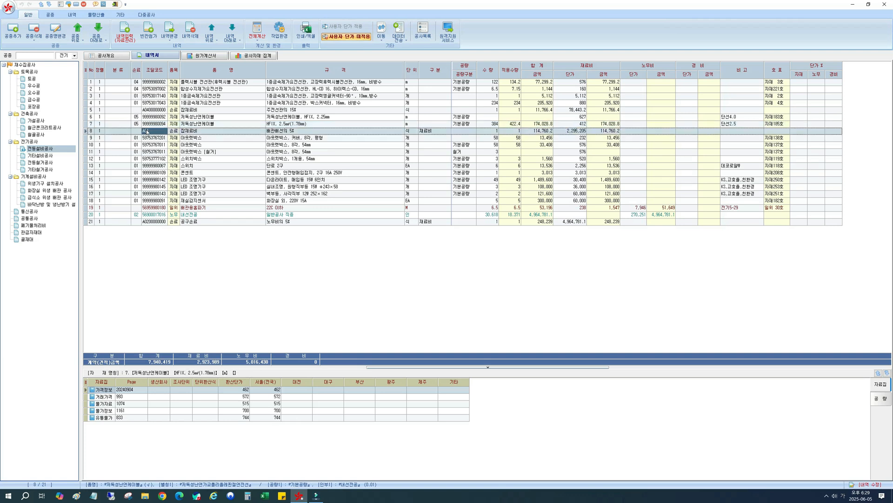
left_click(148, 131)
left_click(134, 83)
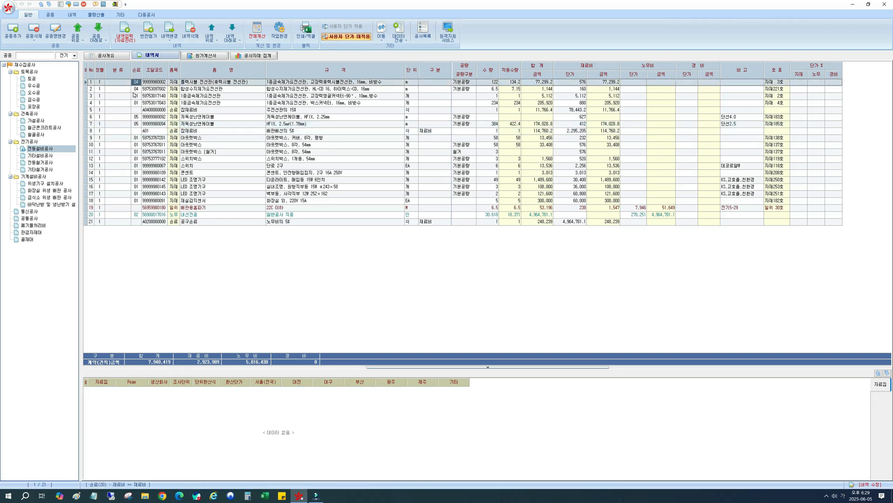
left_click(137, 117)
left_click(147, 131)
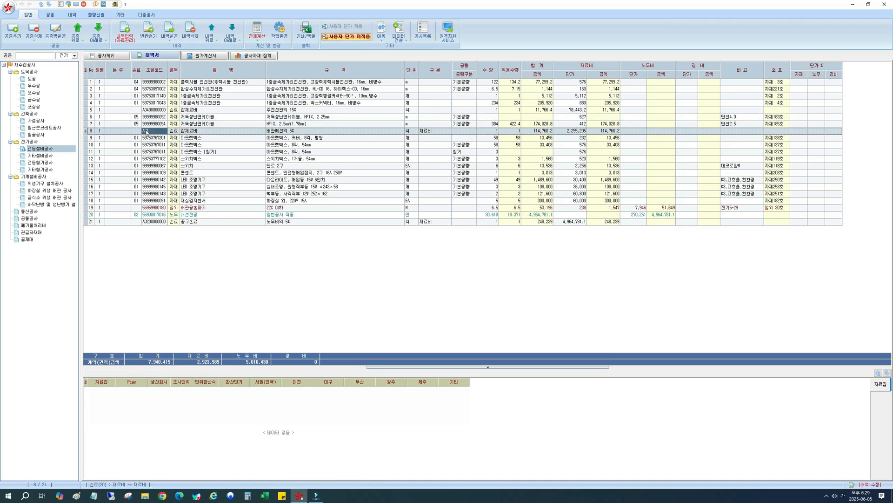
left_click(147, 132)
type("0405")
key("Return")
left_click(139, 89)
left_click(138, 118)
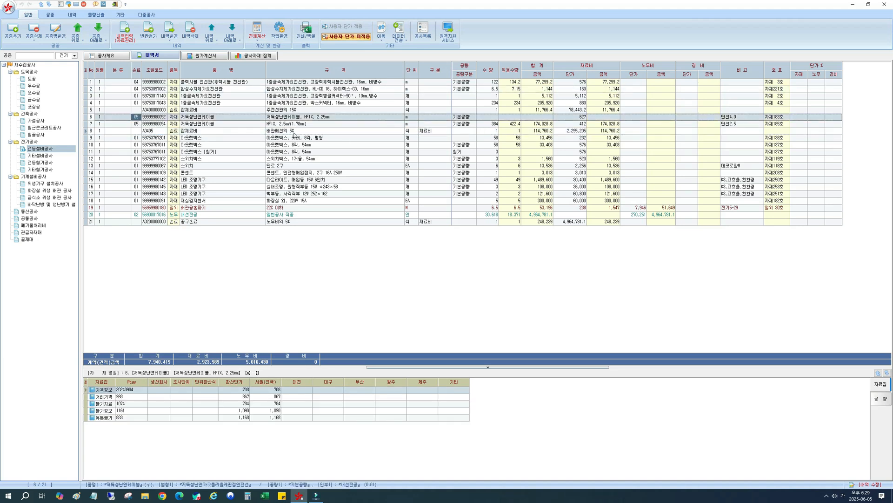
Recalculate the current work type to update the amount of the 잡재료비 배관배선의 5% row.
left_click(294, 132)
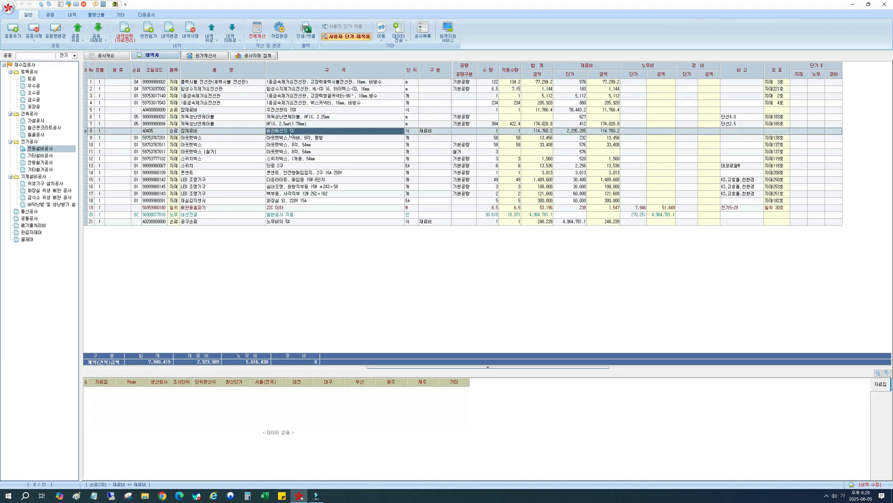
left_click(603, 132)
left_click(257, 41)
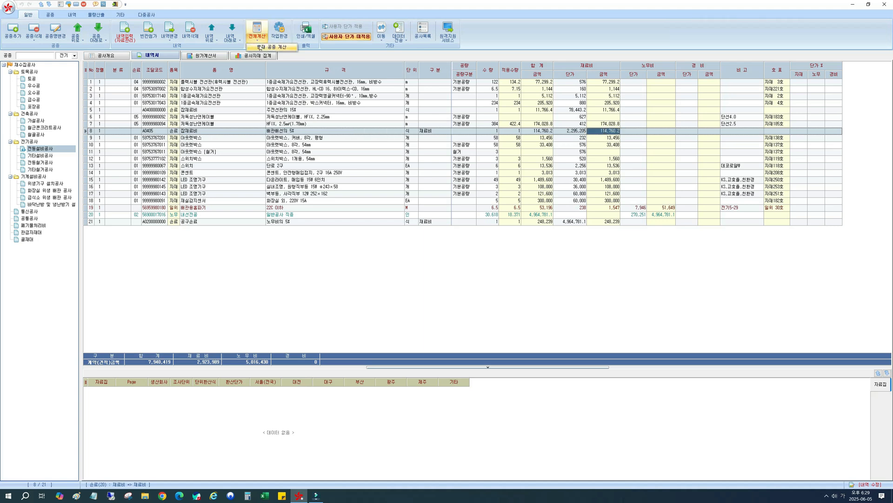
left_click(260, 47)
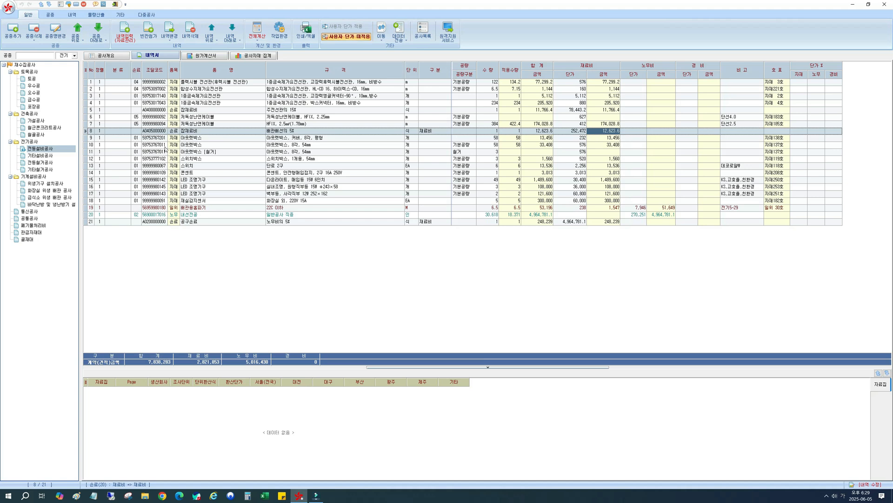
Compare the 조달코드 of the 공구손료 노무비의 5% row with the 손료 code of the 내선전공 labour row.
left_click(197, 222)
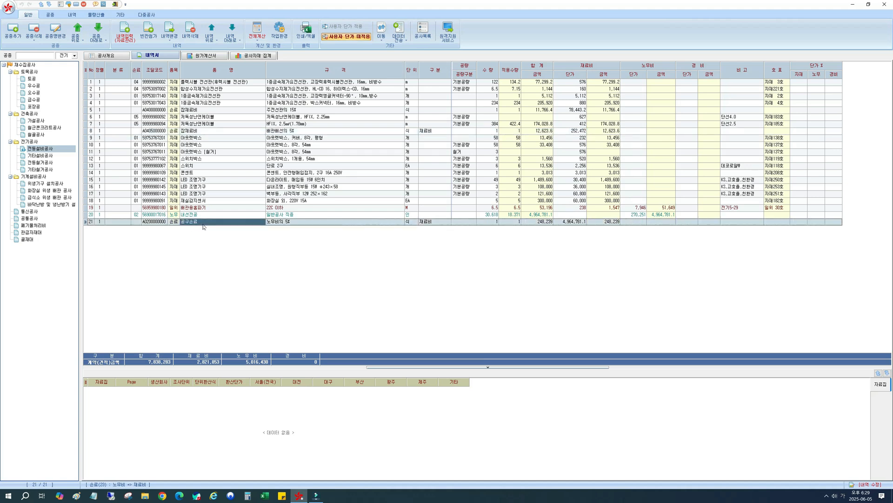
left_click(172, 222)
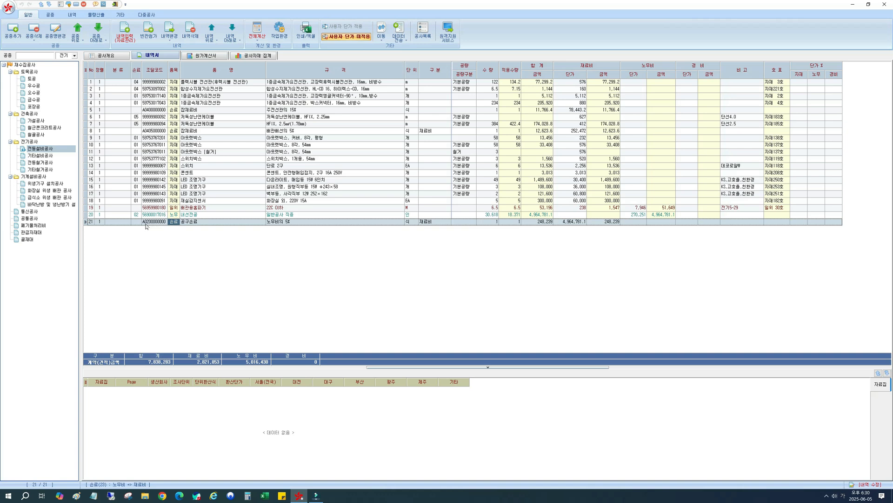
left_click(190, 215)
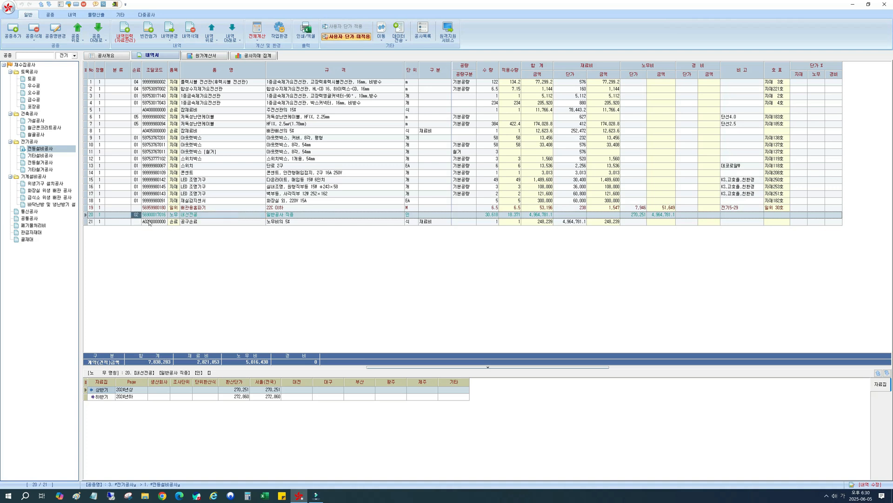
left_click(151, 223)
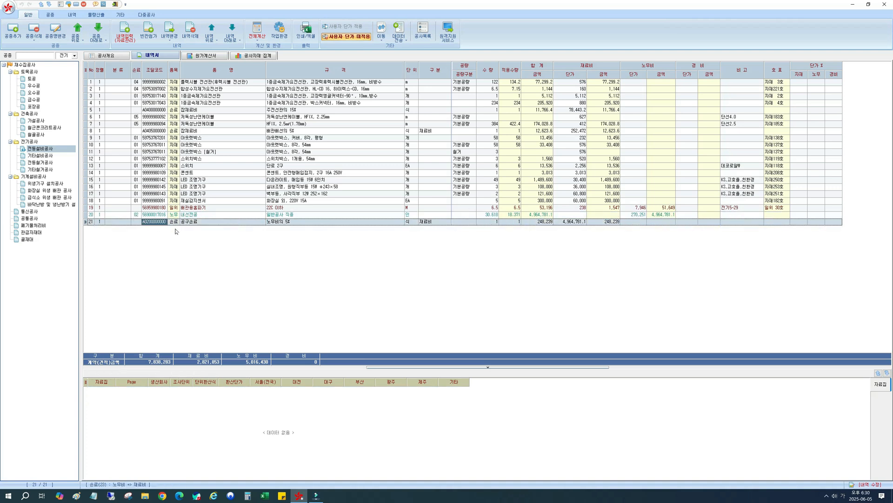
left_click(137, 214)
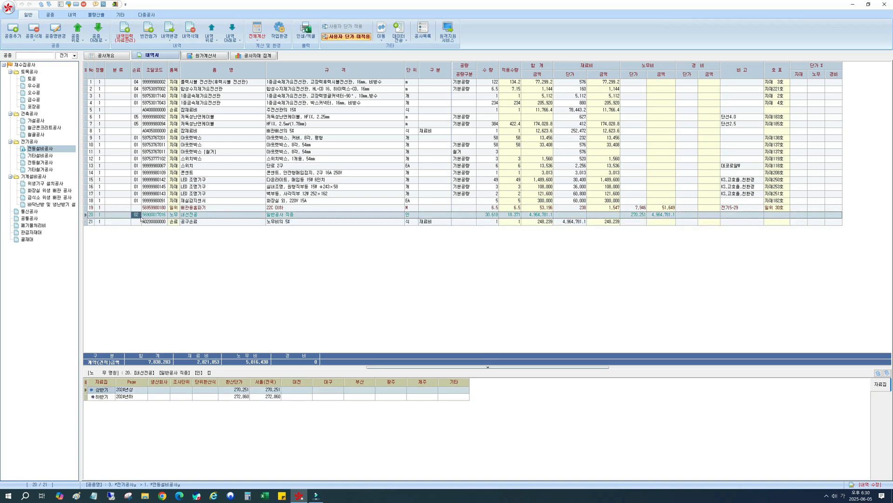
key("Return")
left_click(161, 222)
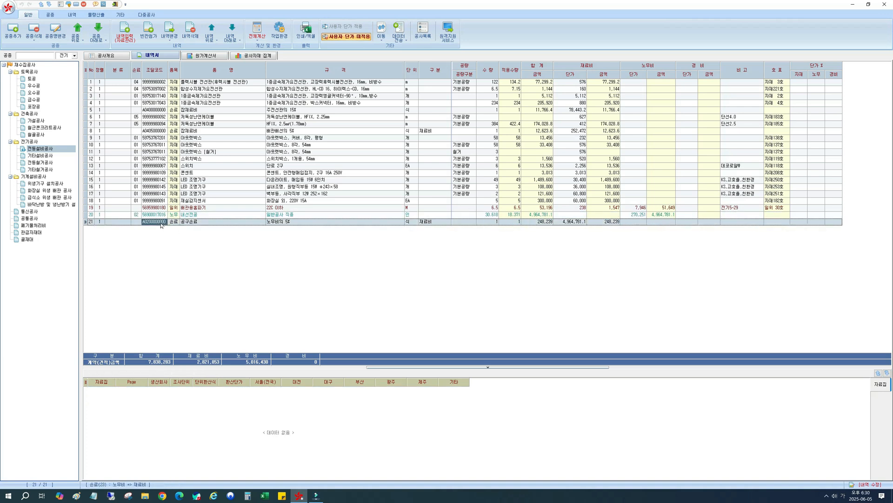
left_click(140, 215)
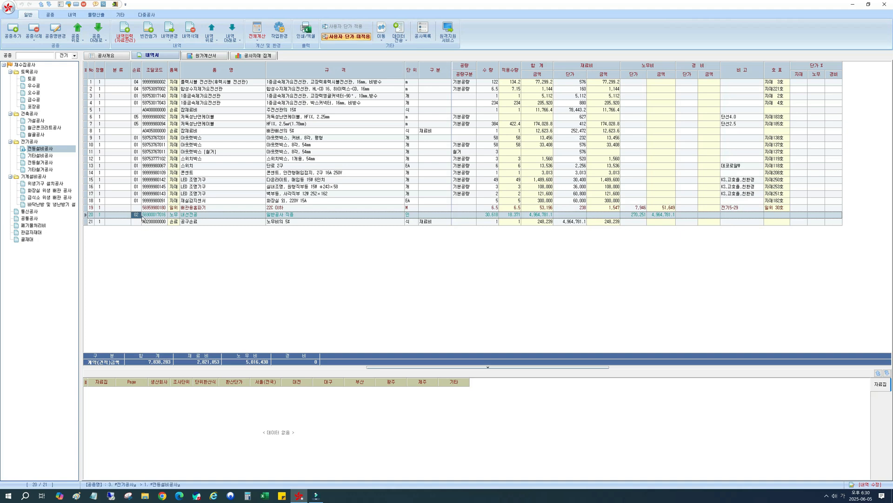
left_click(186, 221)
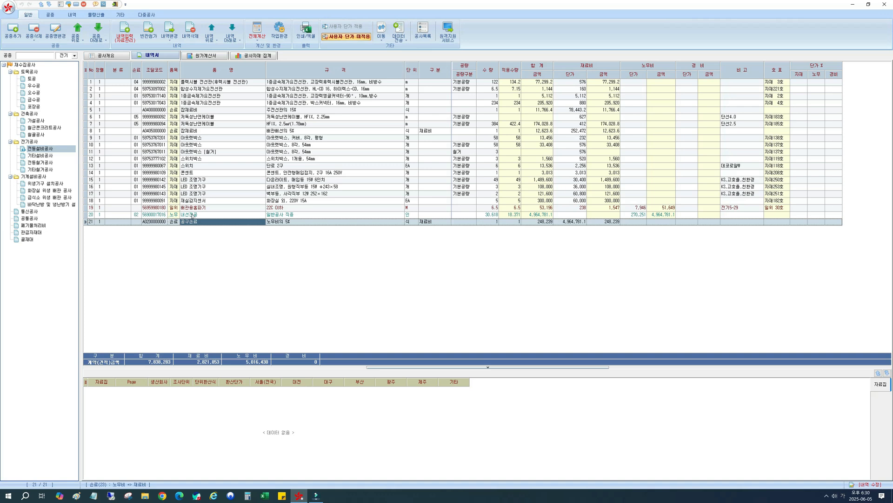
left_click(137, 215)
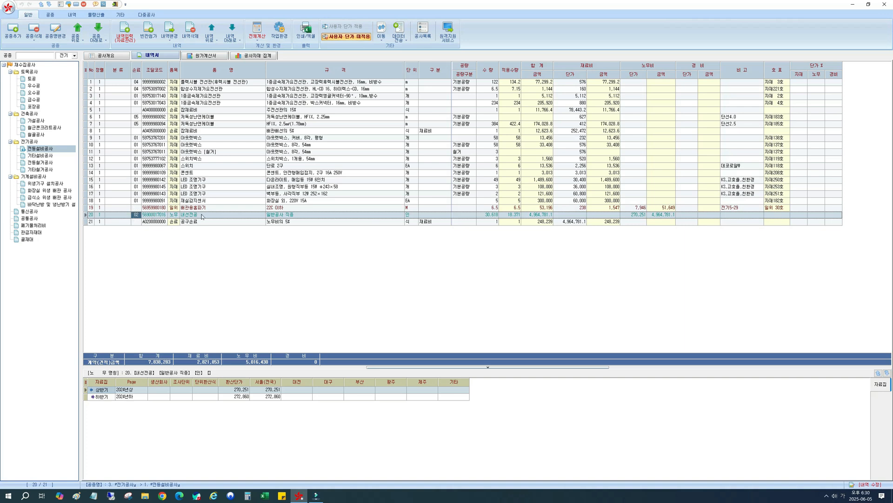
left_click(149, 221)
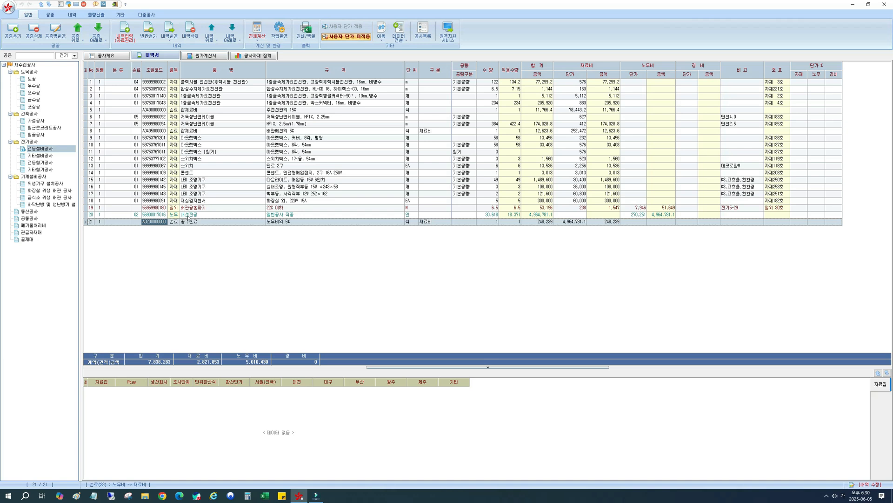
left_click(184, 216)
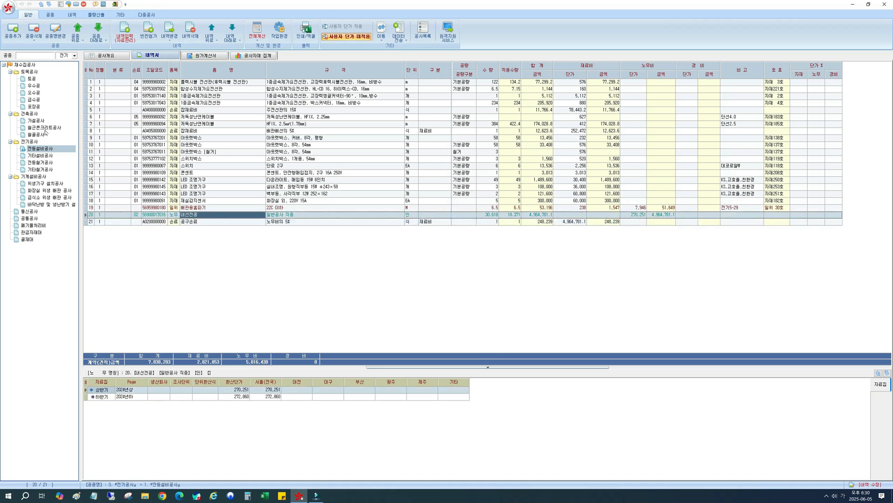
Review the 손료 환경 settings of 전등설비공사 in the 전기공사 summary and return to the 전등설비공사 item list.
left_click(32, 142)
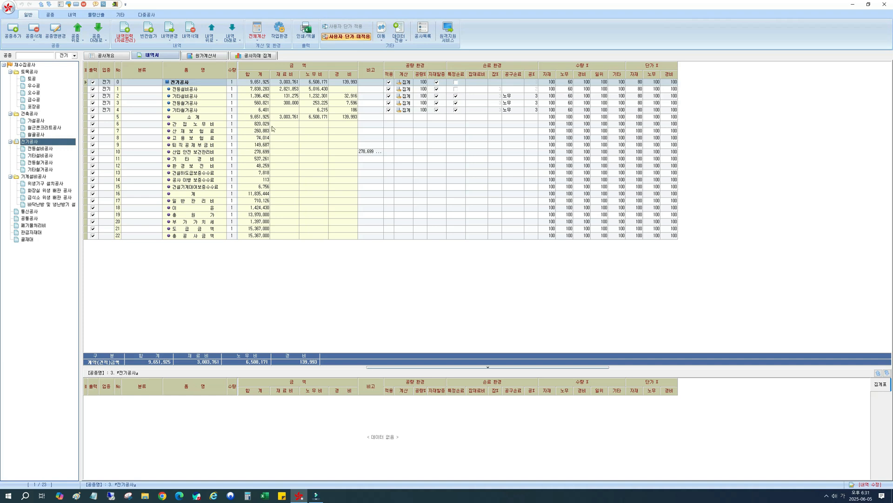
left_click(196, 89)
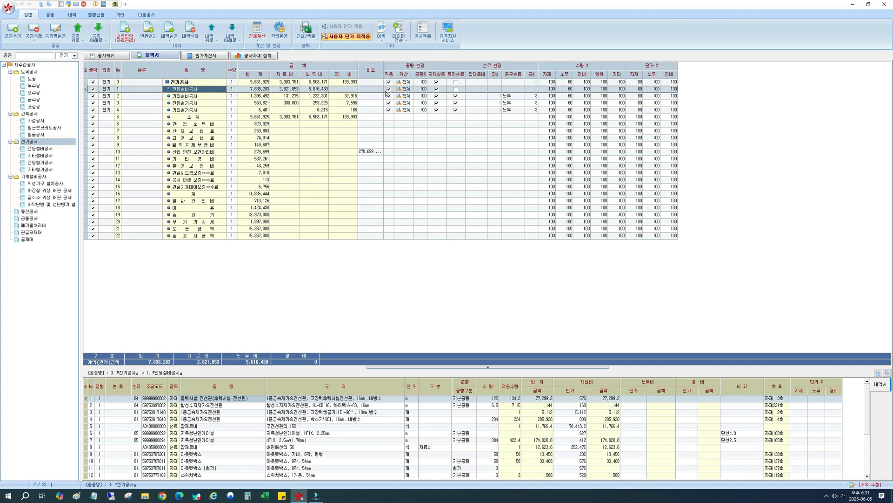
left_click(43, 150)
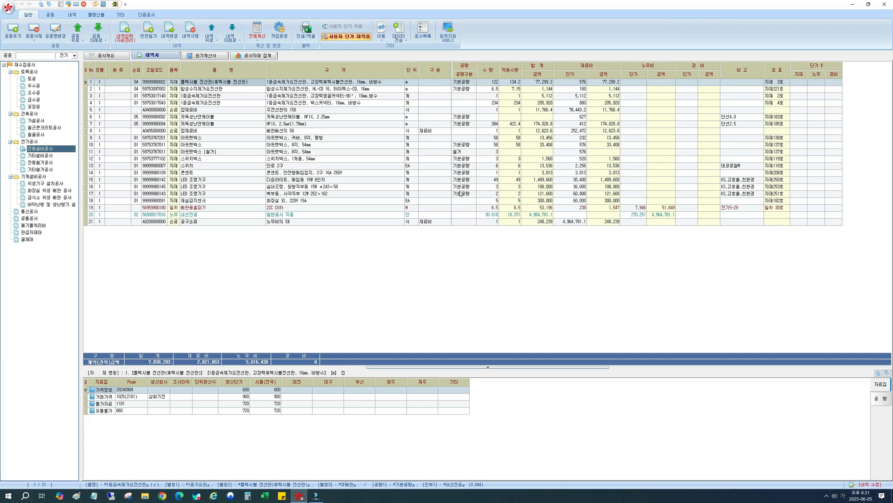
Try changing the 내선전공 row's 손료 code and the 공구손료 row's 조달코드 to 06.
left_click(226, 215)
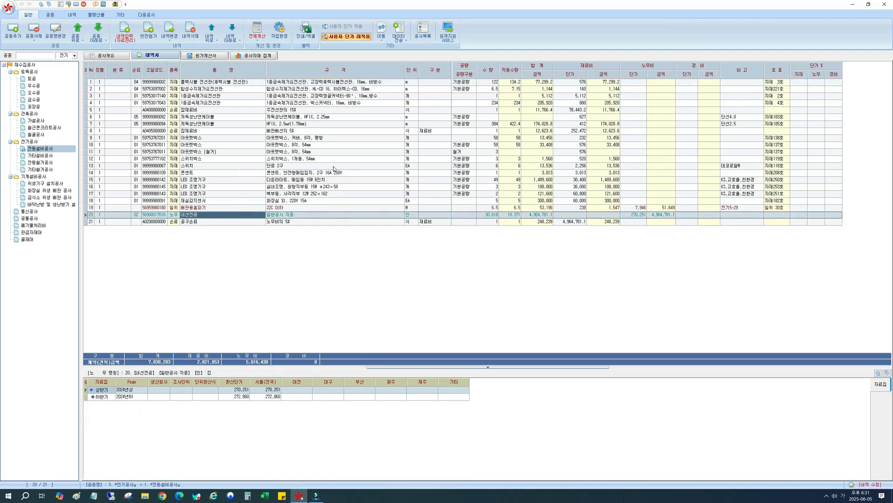
left_click(136, 216)
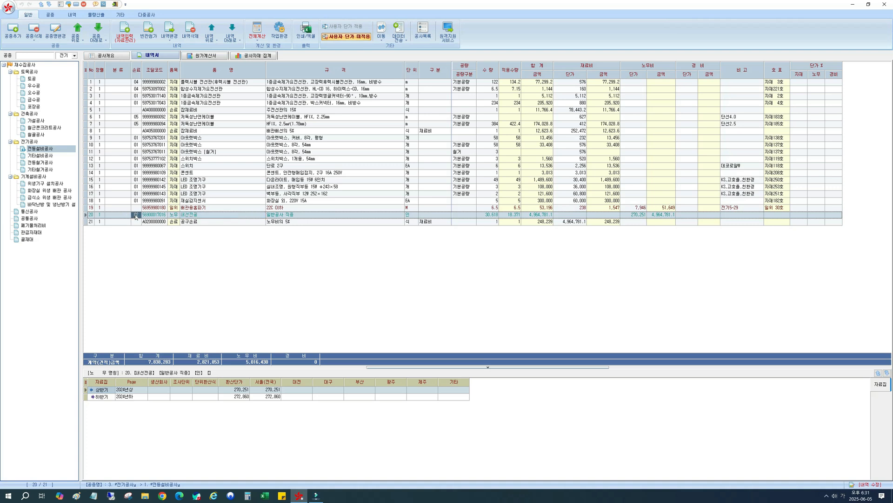
left_click(157, 214)
left_click(147, 222)
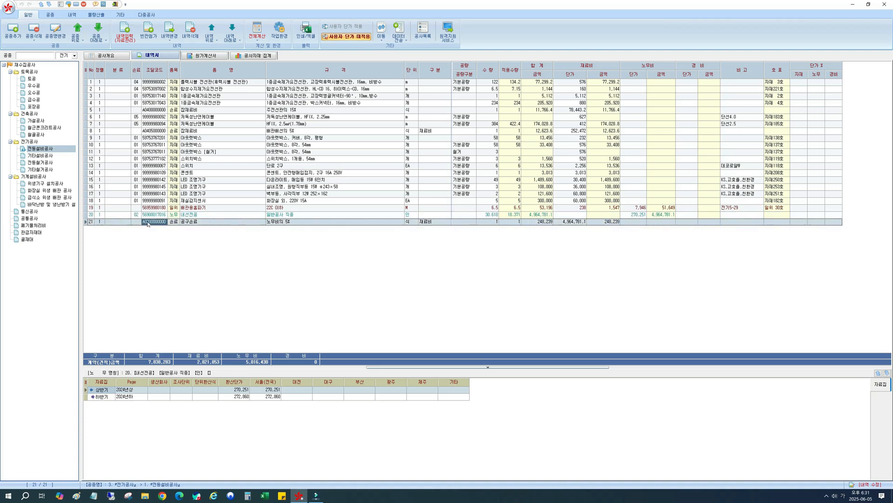
left_click(137, 216)
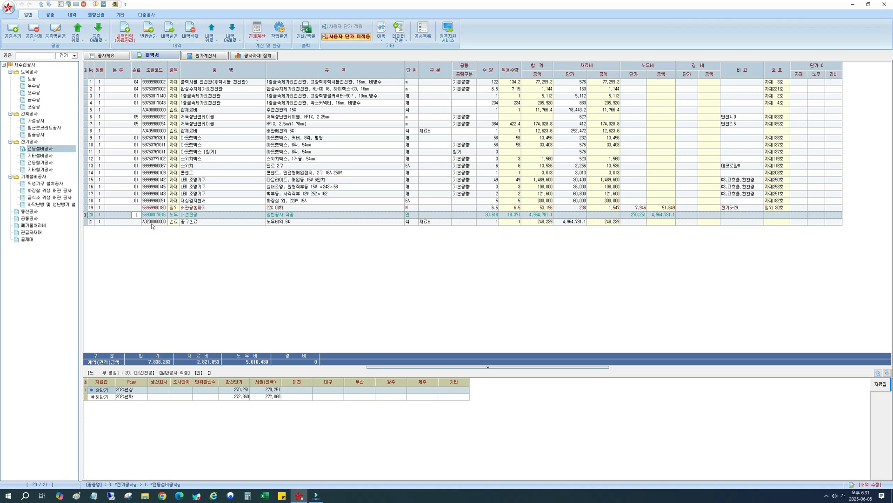
left_click(155, 223)
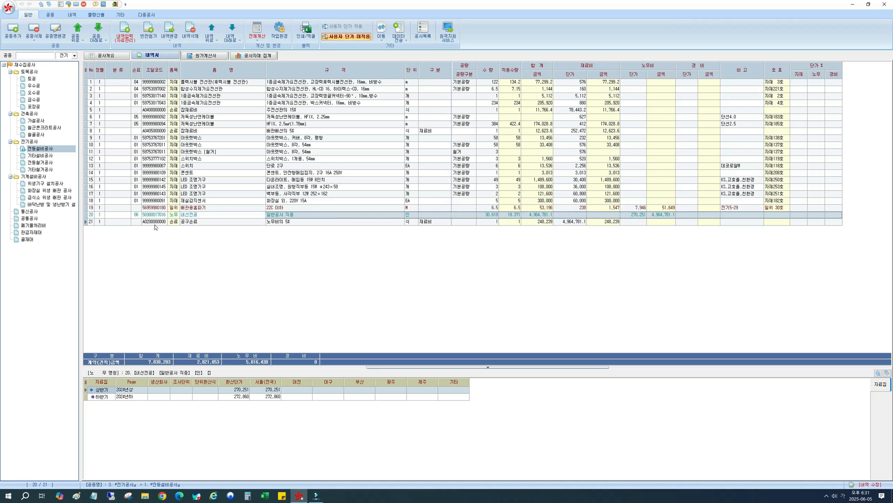
type("06")
key("Return")
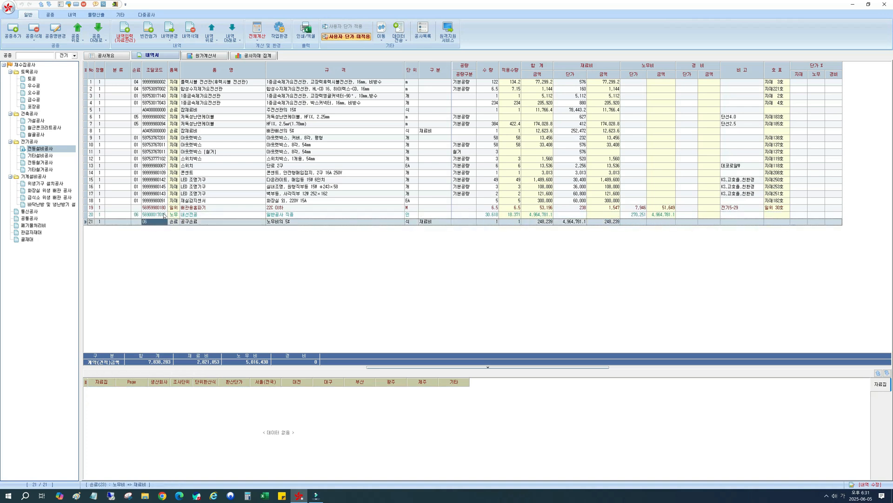
left_click(155, 209)
left_click(257, 32)
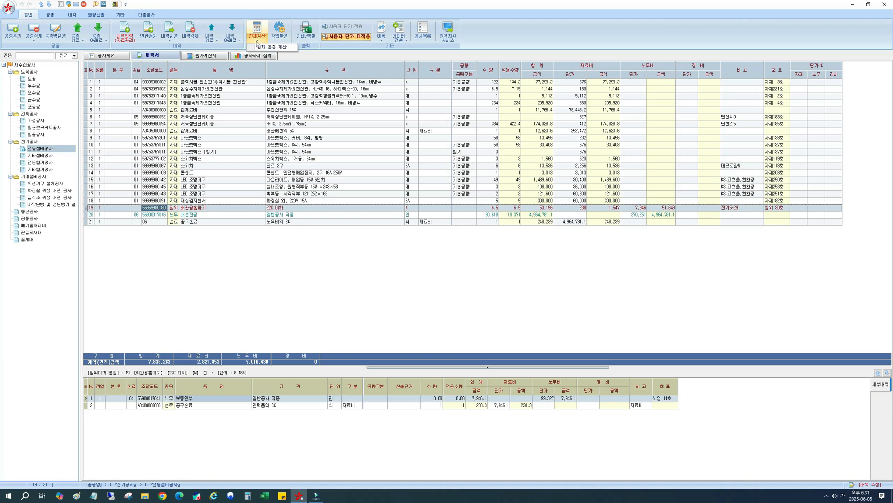
Check that the 내선전공 row's 손료 code matches the 공구손료 row's 조달코드.
left_click(134, 217)
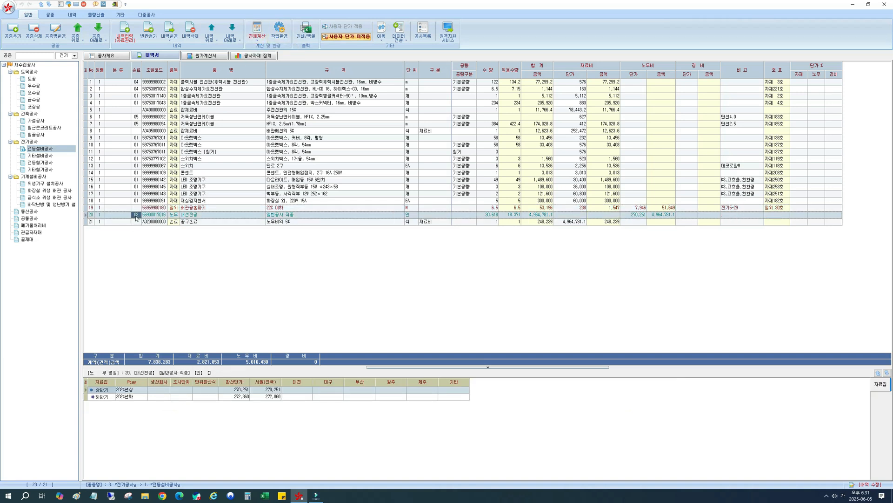
left_click(148, 222)
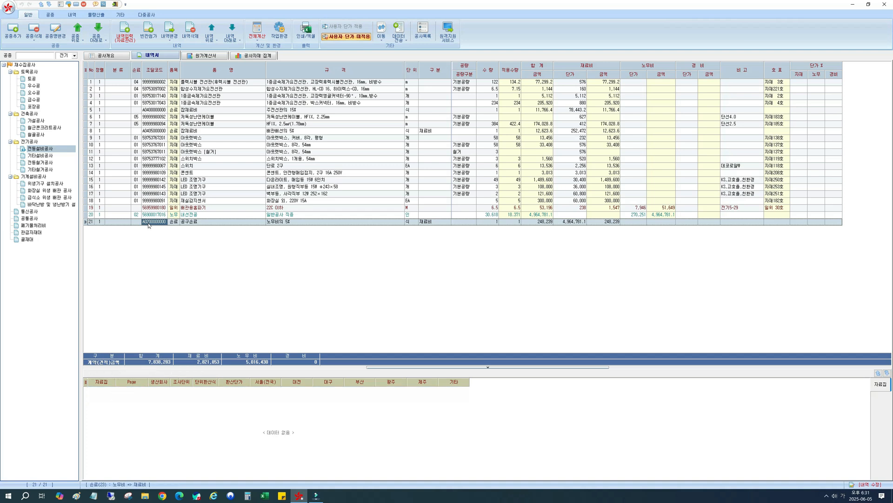
left_click(138, 216)
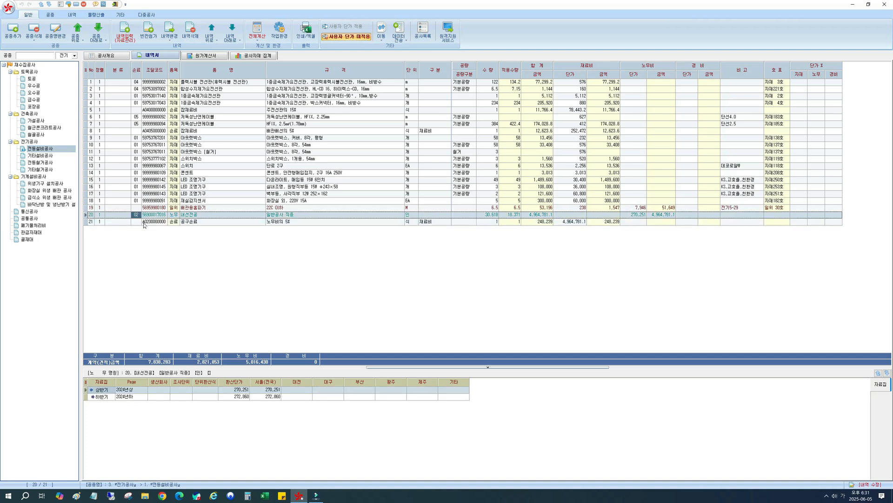
left_click(144, 222)
left_click(134, 215)
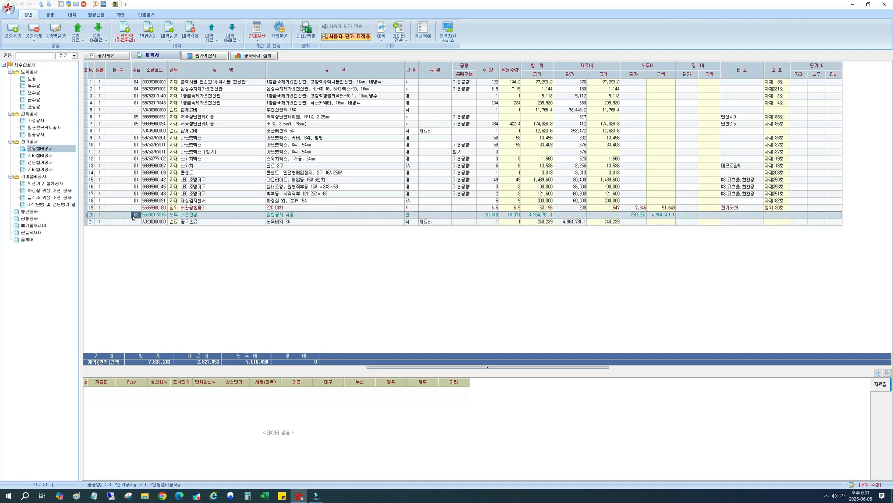
left_click(144, 223)
left_click(136, 216)
left_click(145, 223)
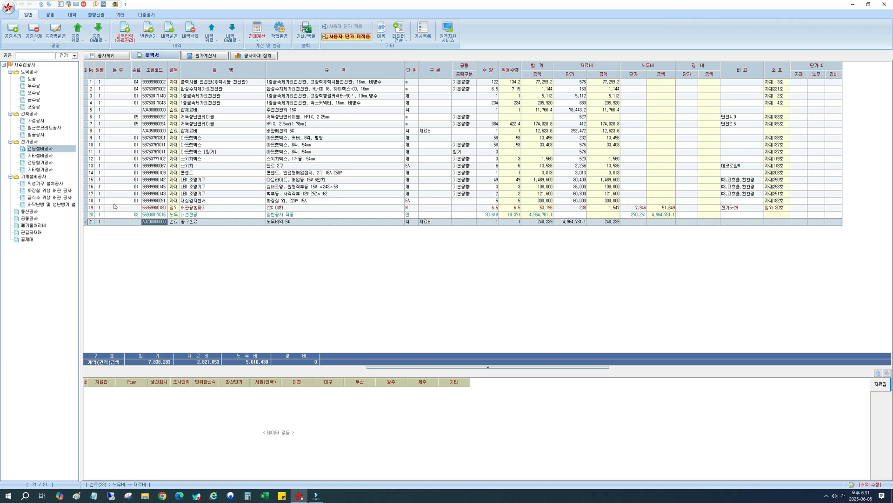
Examine the 손료 code and 노무비 amount of the 배관용홈파기 일위 row against the 공구손료 row.
left_click(136, 216)
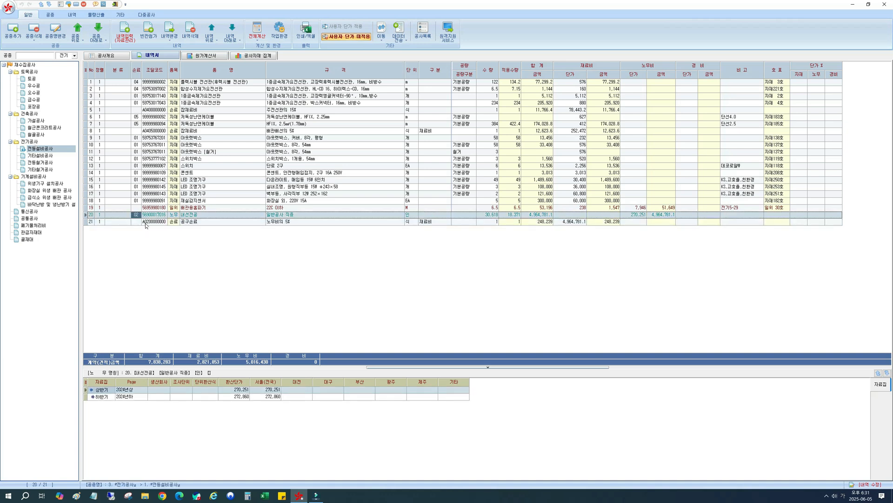
left_click(146, 222)
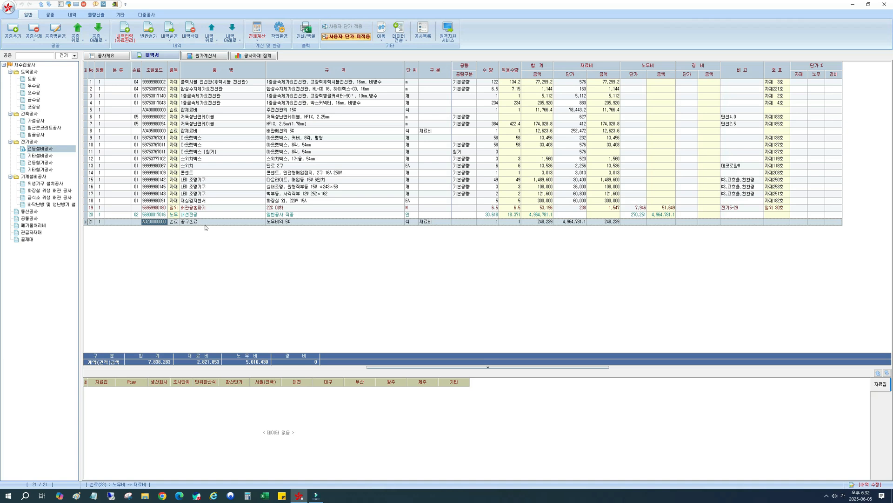
left_click(155, 209)
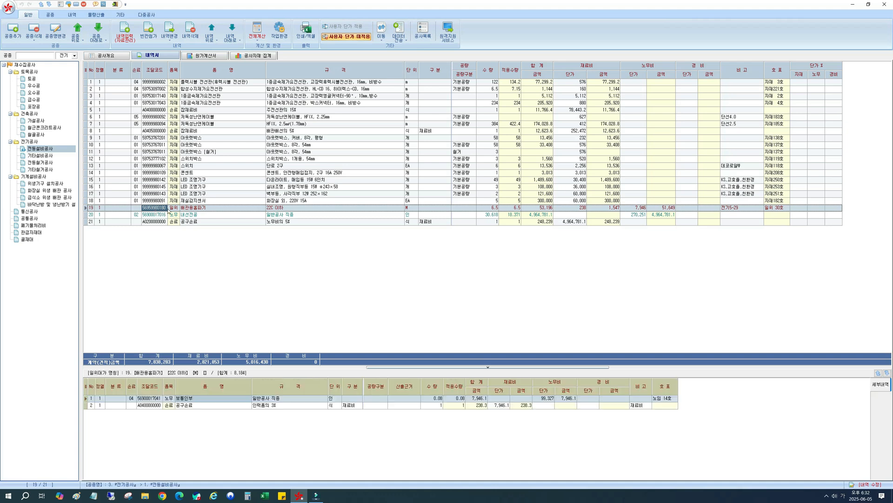
left_click(201, 210)
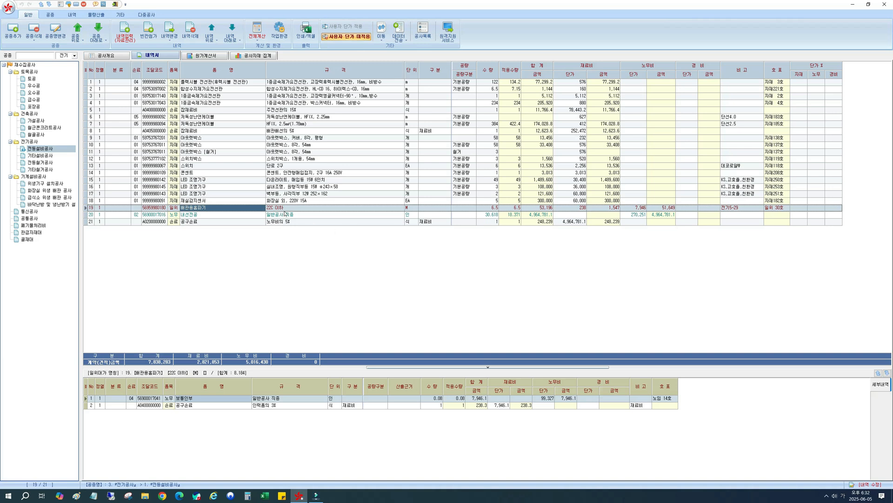
left_click(174, 210)
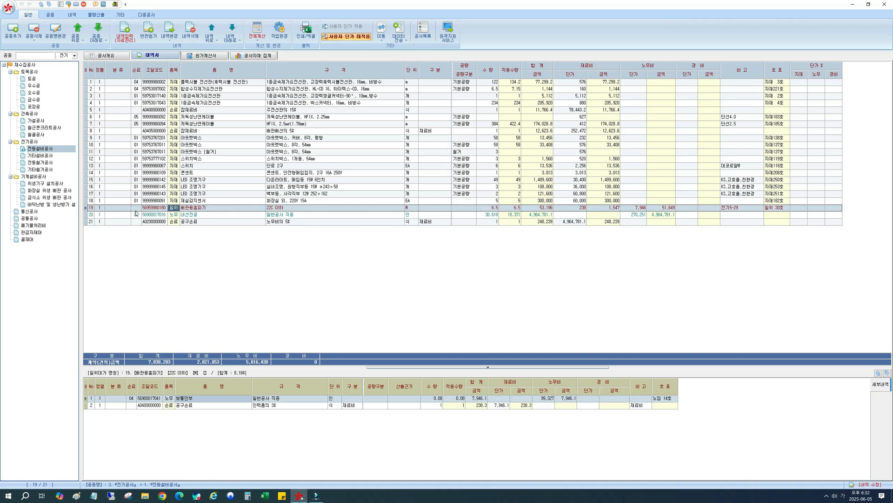
key("Left")
key("Left")
left_click(209, 223)
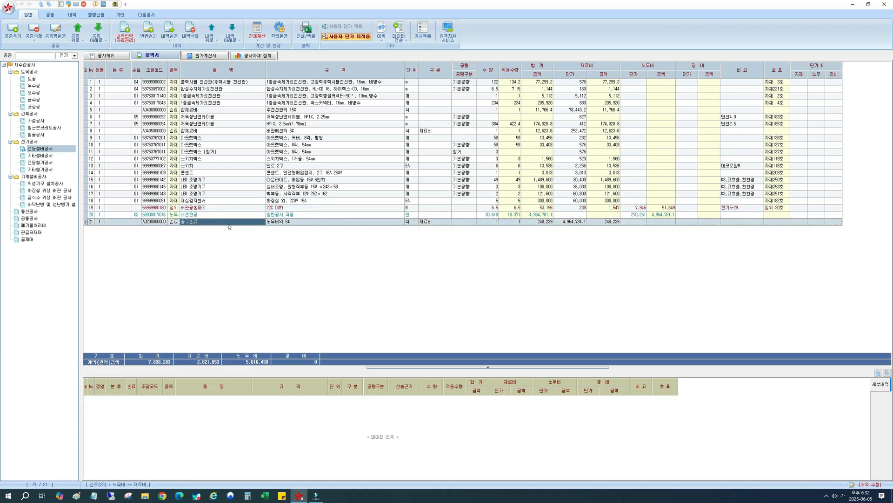
left_click(195, 208)
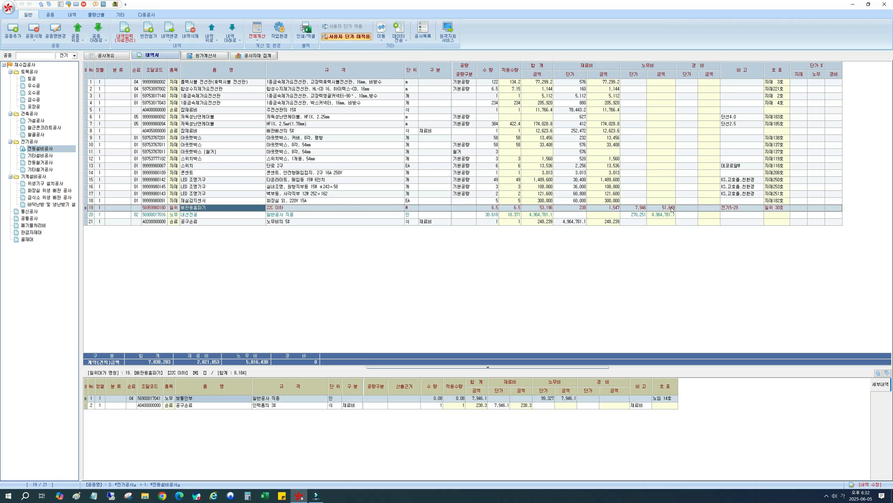
Compare the 공구손료 row's 조달코드 with the 손료 code of the 내선전공 labour row once more.
left_click(146, 223)
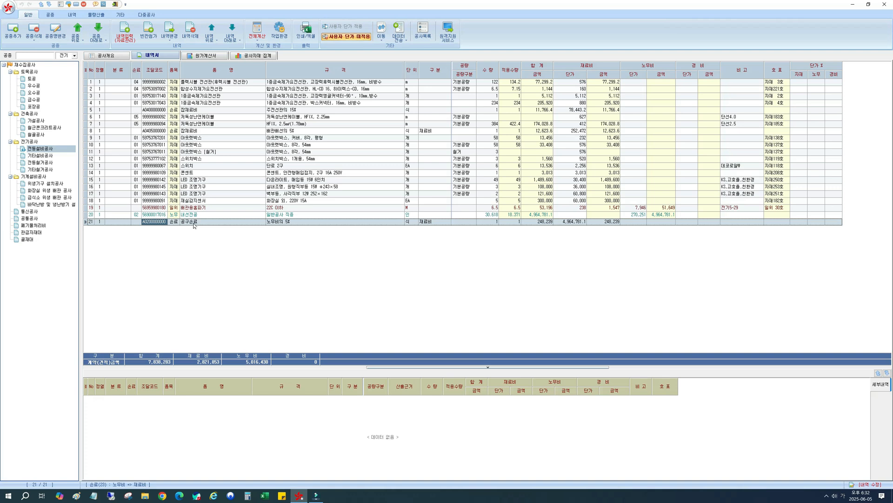
left_click(142, 217)
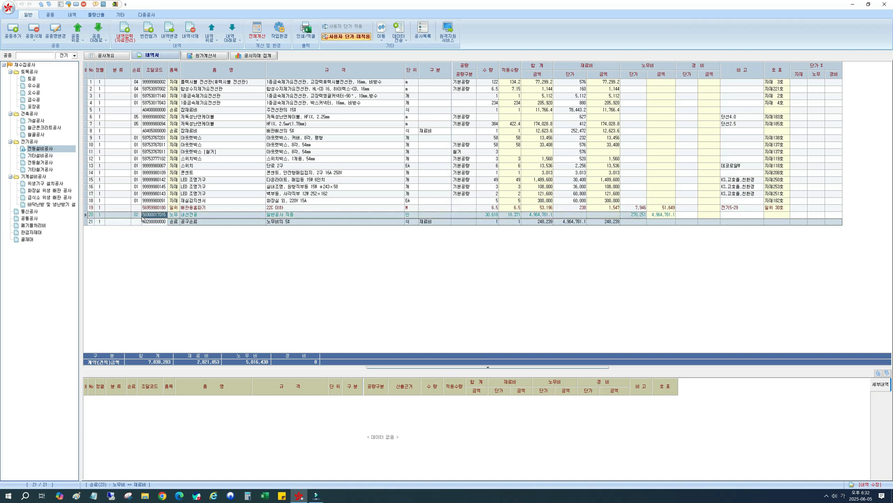
left_click(201, 217)
left_click(171, 217)
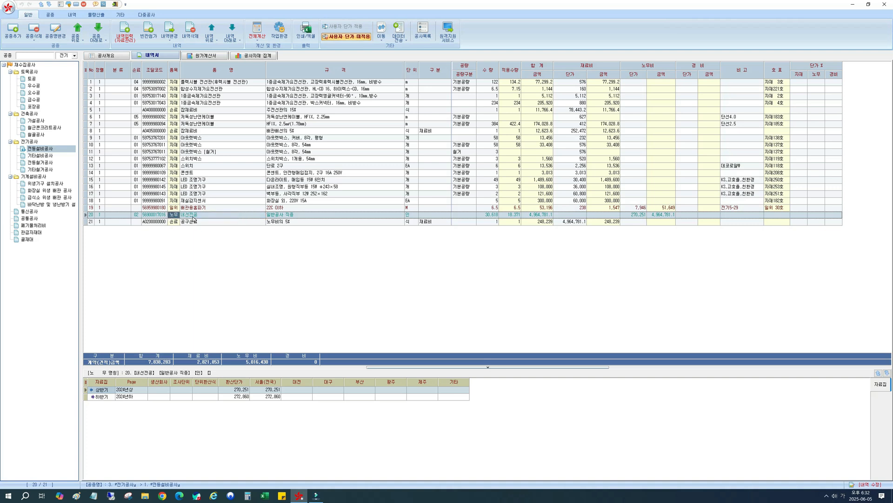
left_click(136, 216)
left_click(145, 223)
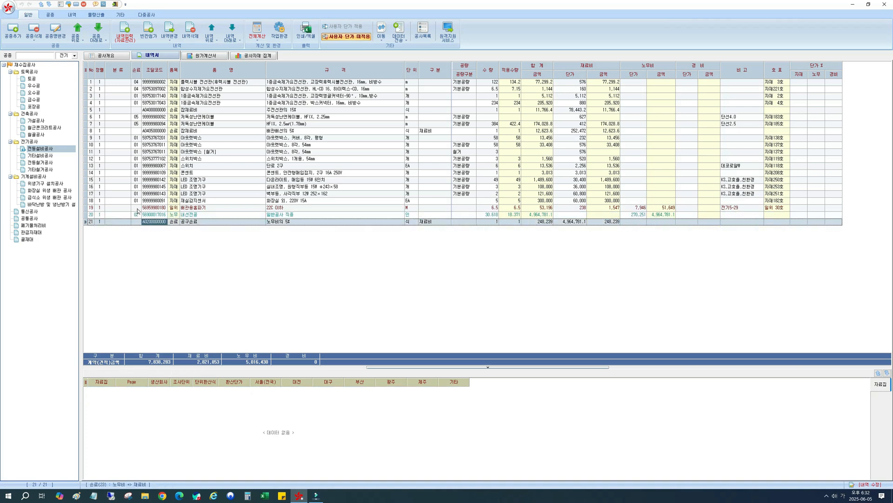
Set the 배관용홈파기 row's 손료 code to 02 and recalculate the whole estimate.
left_click(138, 209)
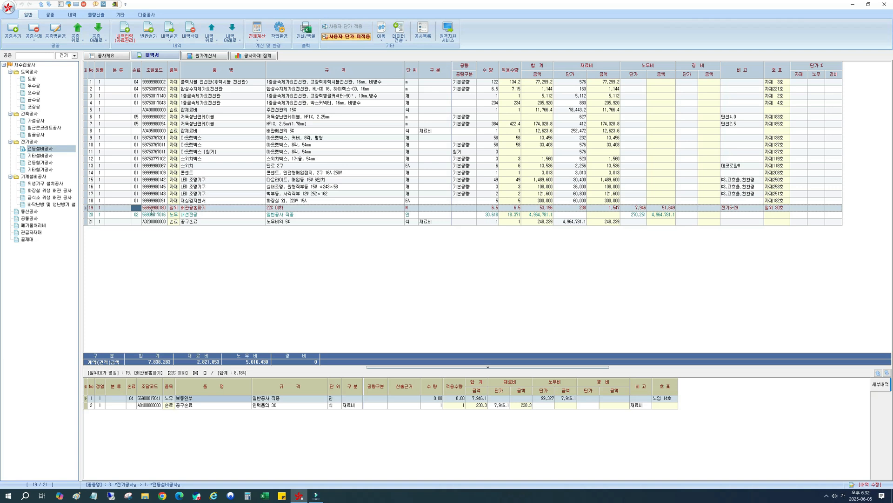
left_click(137, 209)
type("02")
key("Return")
left_click(663, 209)
left_click(609, 222)
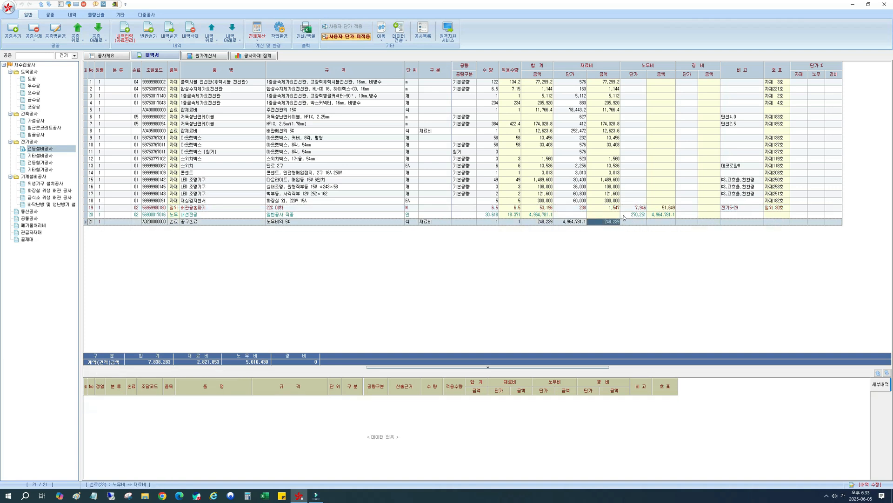
left_click(258, 39)
left_click(263, 46)
Set the 손료 code of the 배관용홈파기 row to 06.
left_click(135, 209)
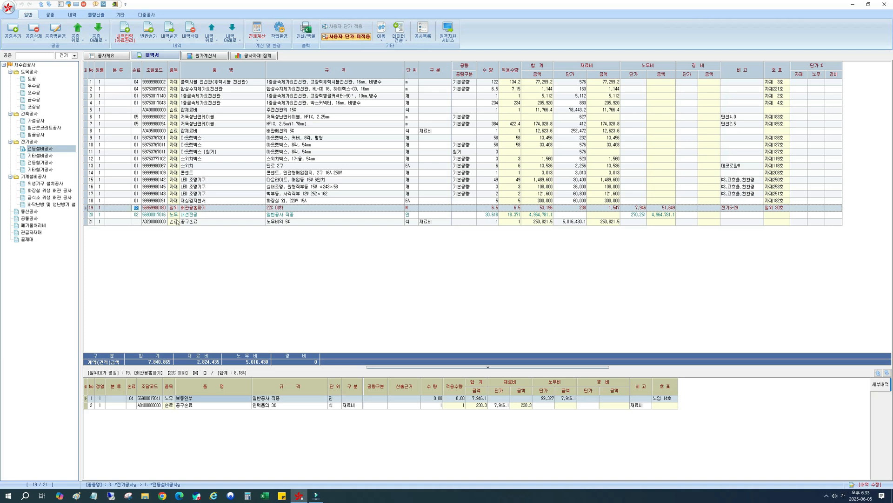
type("06")
key("Return")
Extend the 공구손료 row's 조달코드 to A0206 so it covers both codes, and recalculate the whole estimate.
left_click(149, 222)
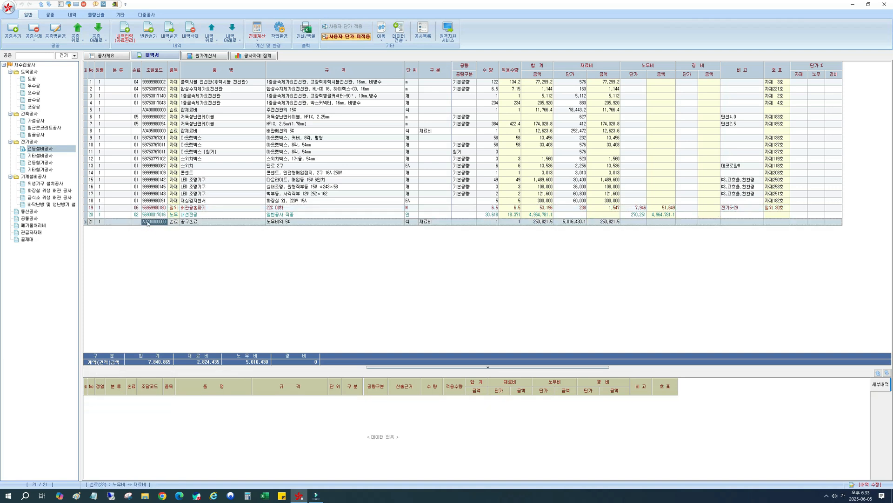
left_click(147, 222)
left_click_drag(149, 222, 191, 227)
type("06")
key("Return")
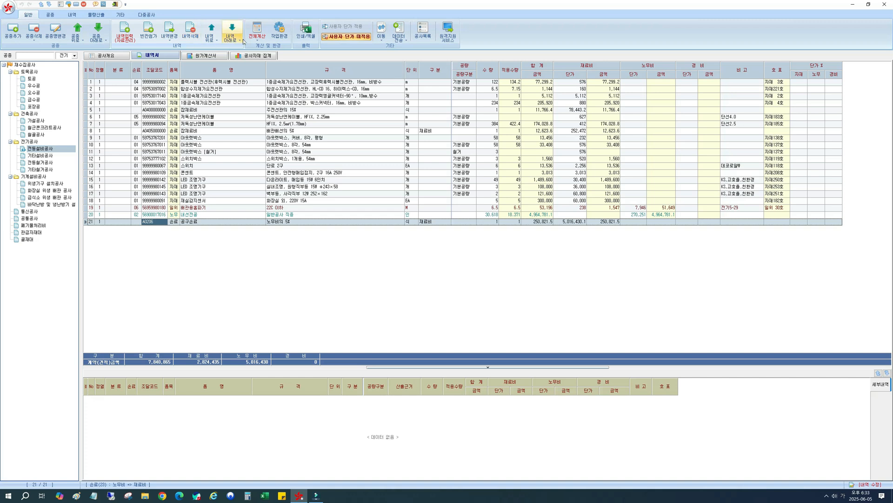
left_click(258, 41)
left_click(260, 46)
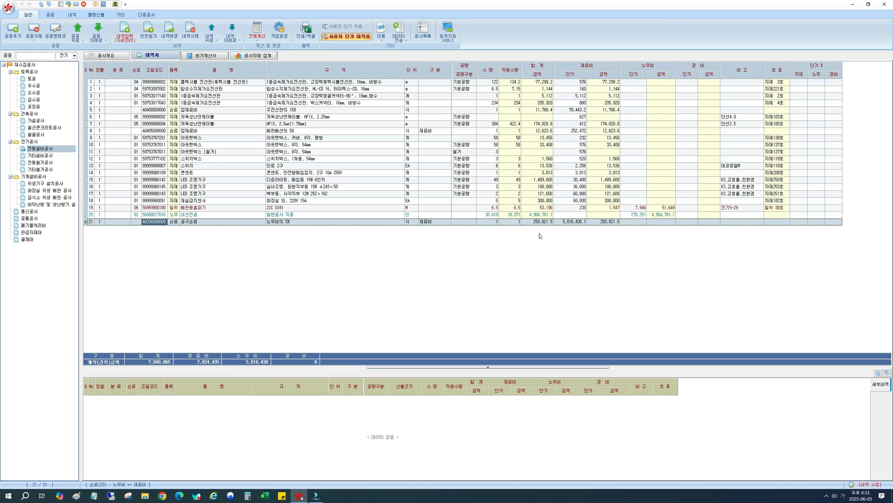
Search the item data for 도서할증, add it below the 공구손료 row at 20% of 노무비, and return to the item list.
left_click(225, 223)
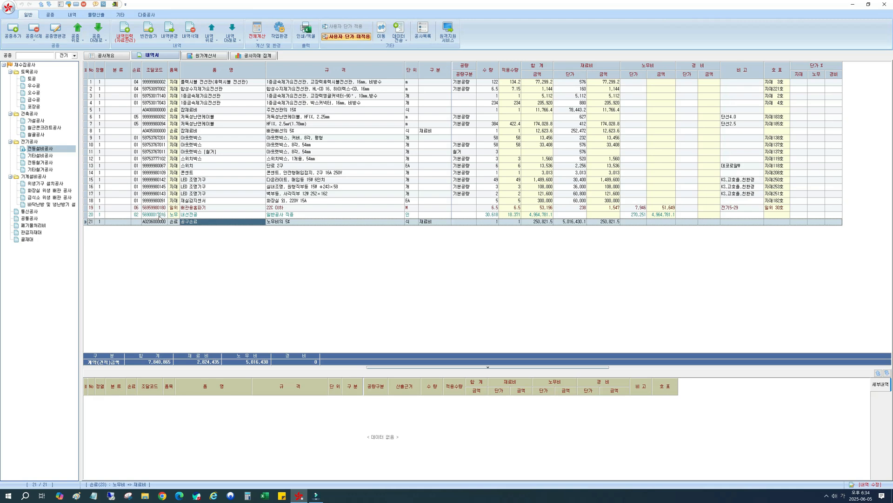
left_click(158, 215)
left_click(152, 221)
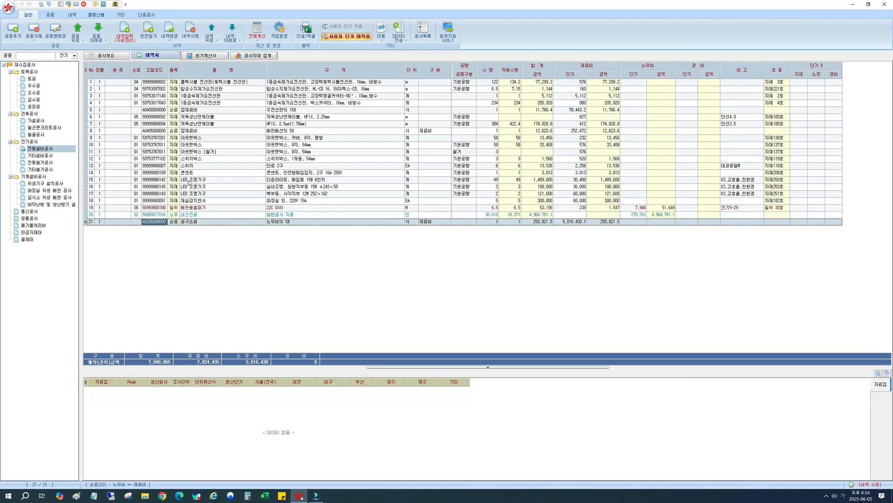
left_click(124, 27)
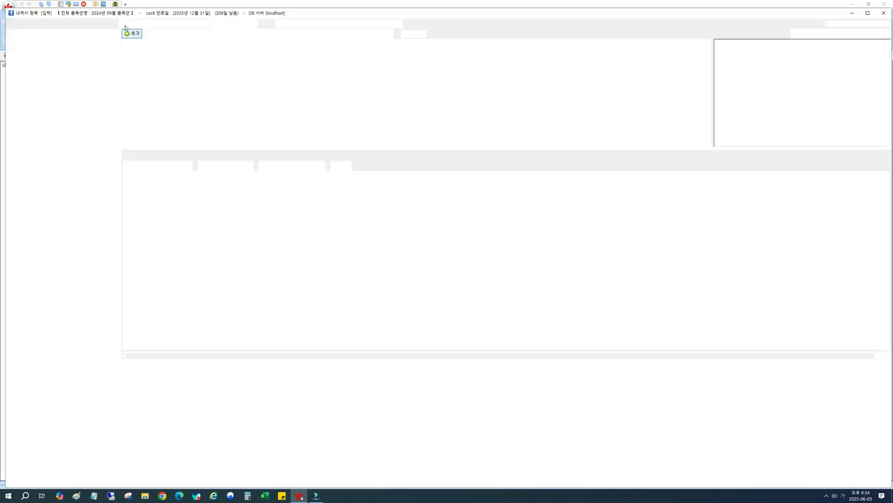
type("도배")
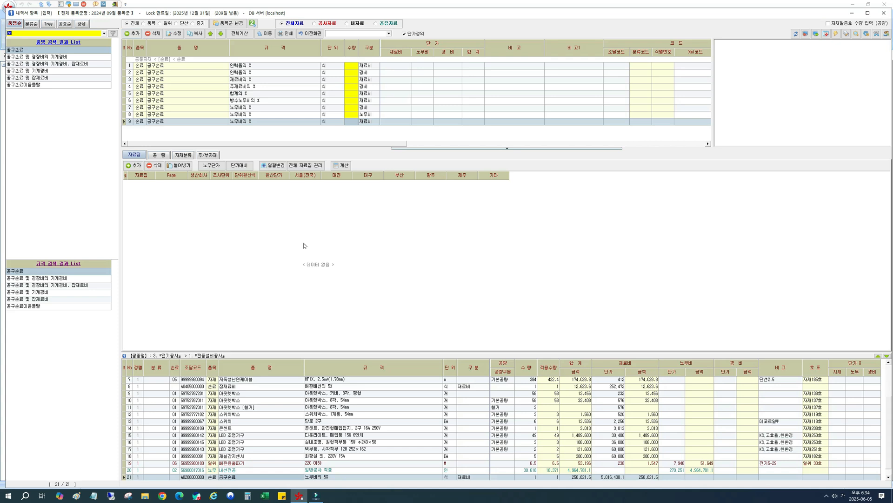
type("할증")
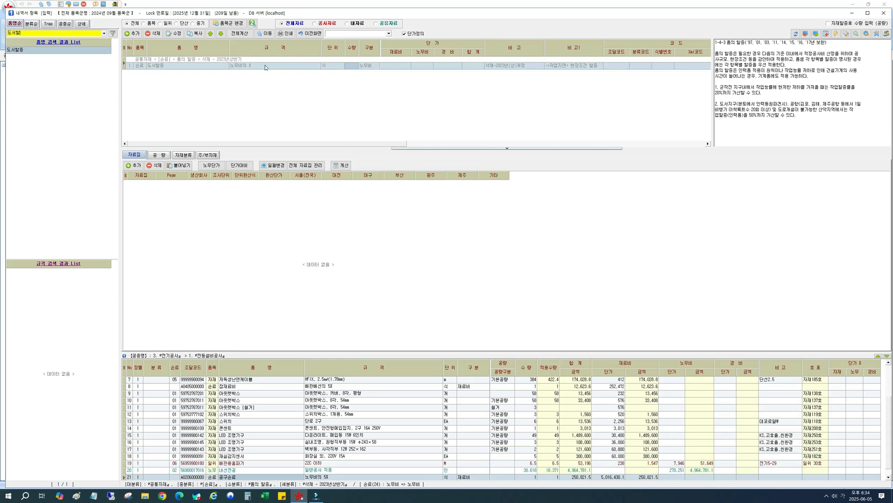
left_click(281, 69)
left_click(346, 69)
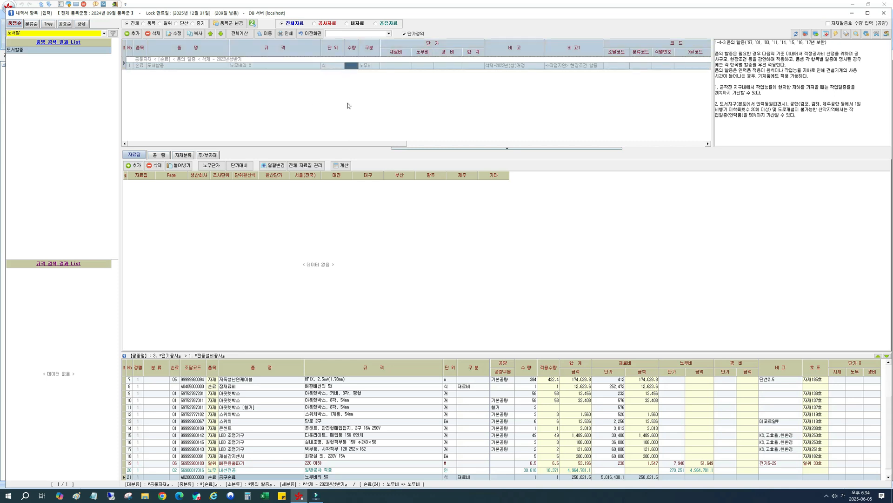
type("20")
key("Return")
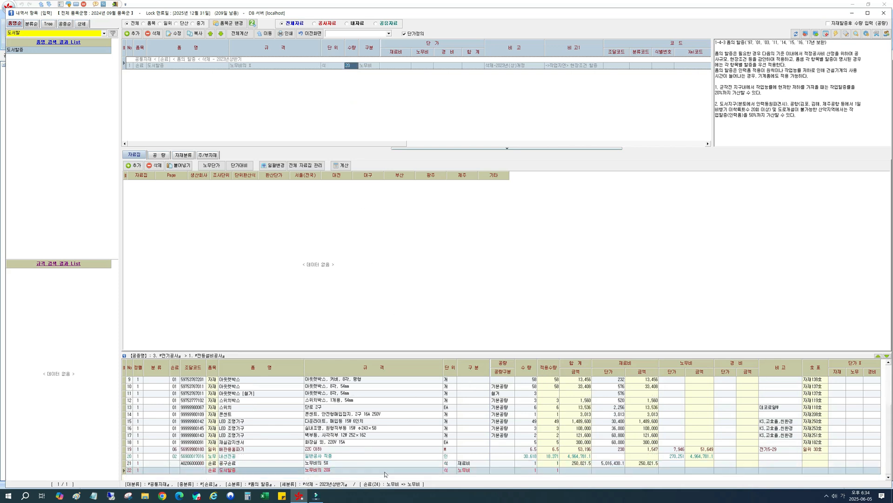
left_click(375, 471)
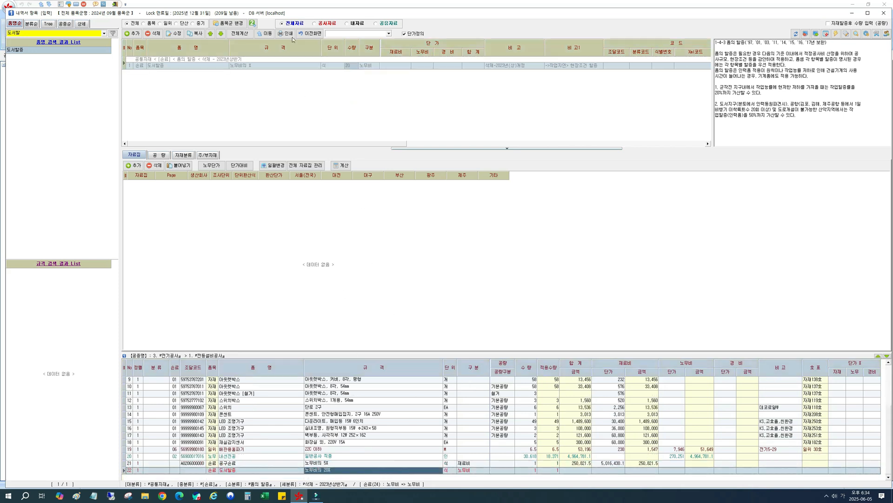
left_click(309, 33)
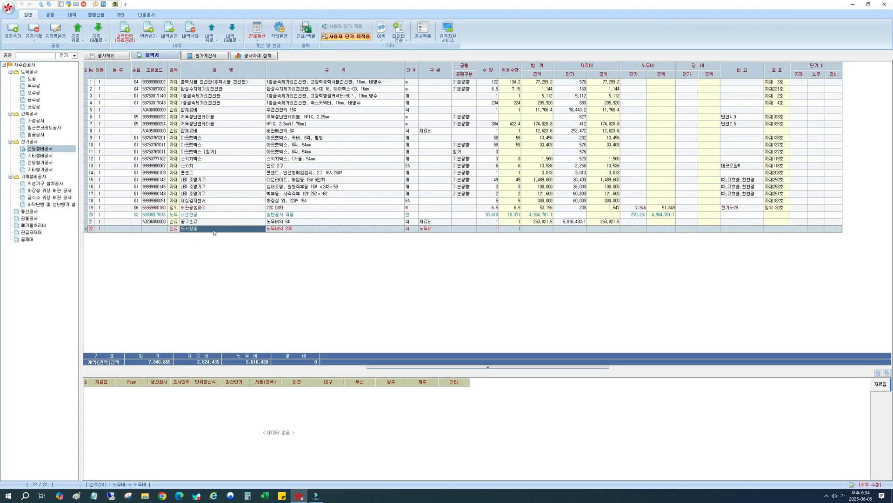
Review the new 도서할증 row against the 내선전공 row and recalculate the whole estimate.
left_click(275, 230)
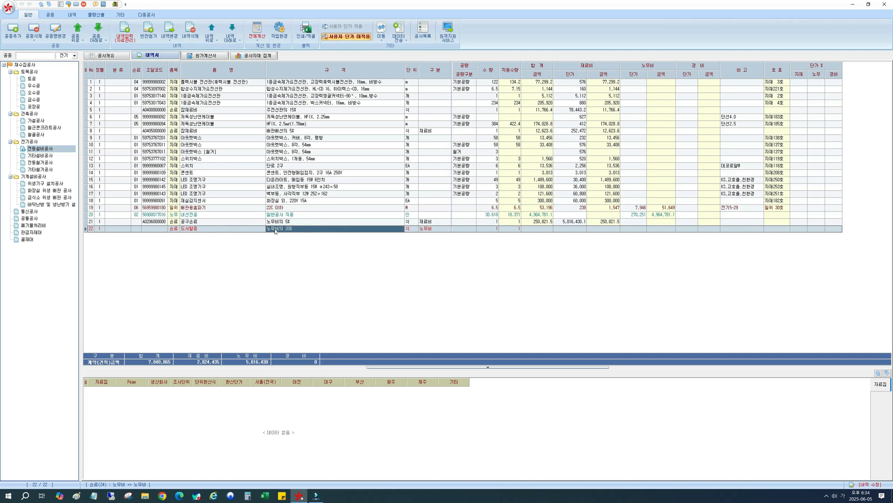
left_click(190, 229)
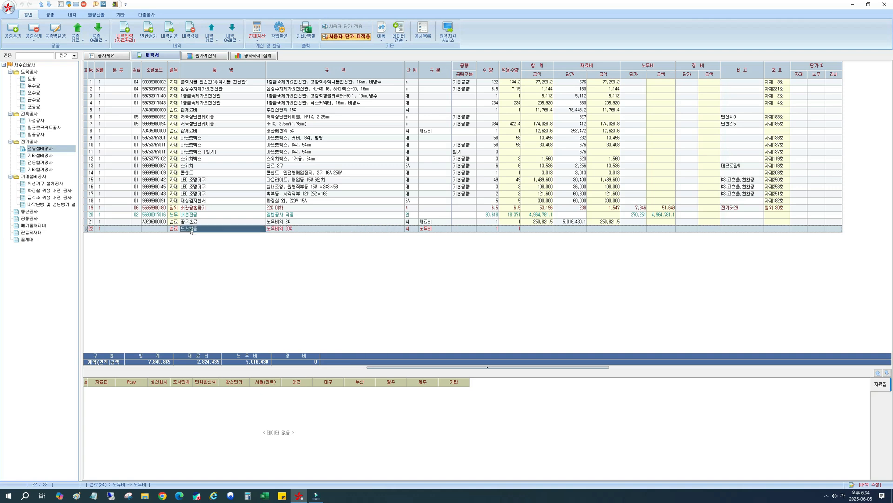
left_click(159, 216)
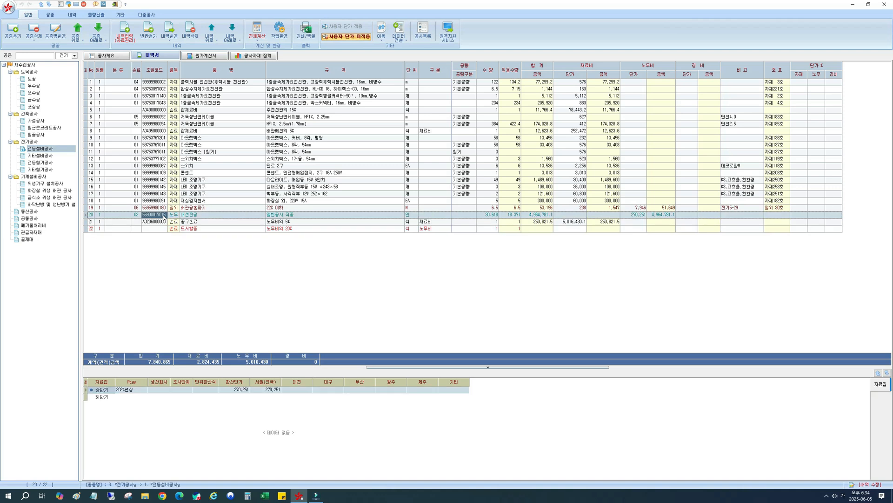
left_click(173, 229)
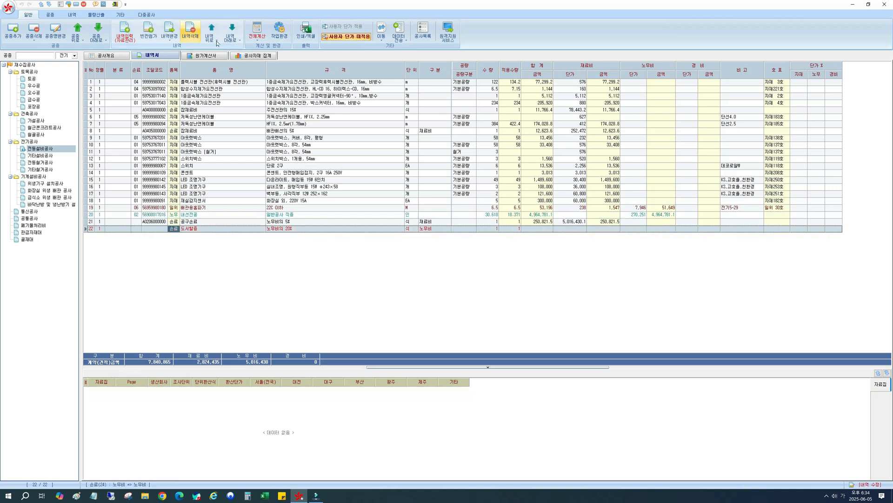
left_click(257, 32)
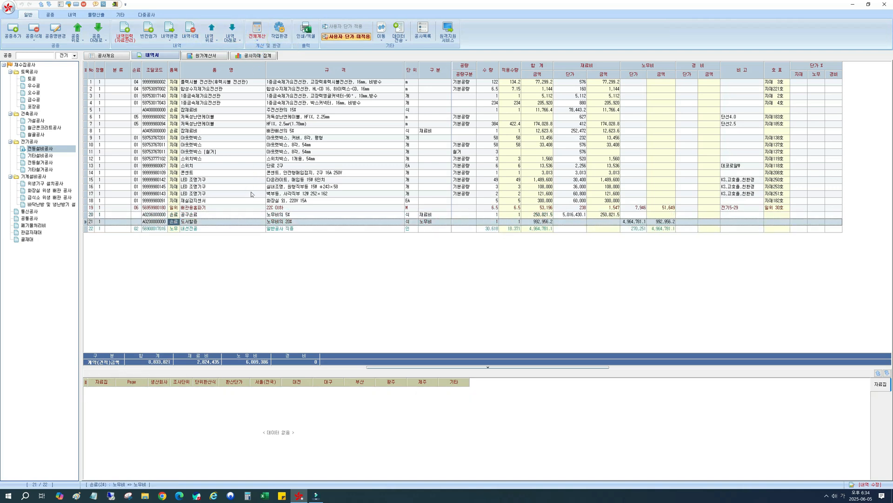
Compare the 도서할증 row's 조달코드 with the 손료 code of the 내선전공 row.
left_click(190, 223)
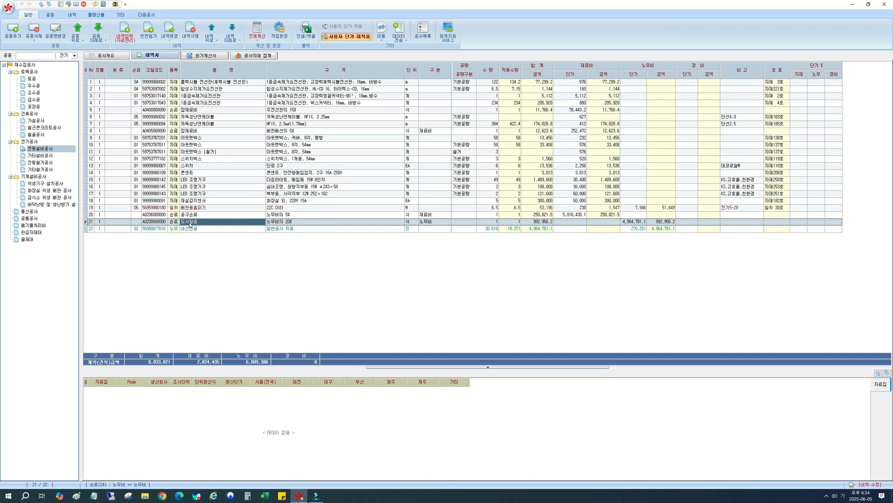
left_click(154, 222)
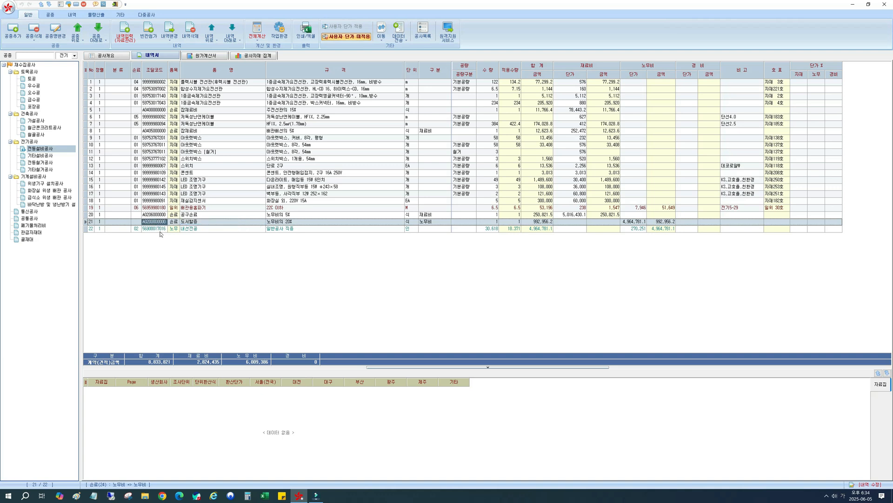
left_click(186, 229)
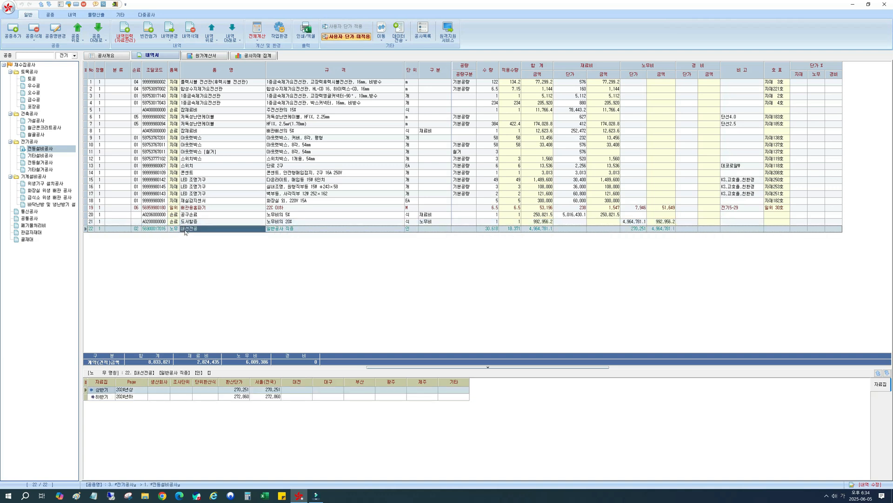
left_click(148, 223)
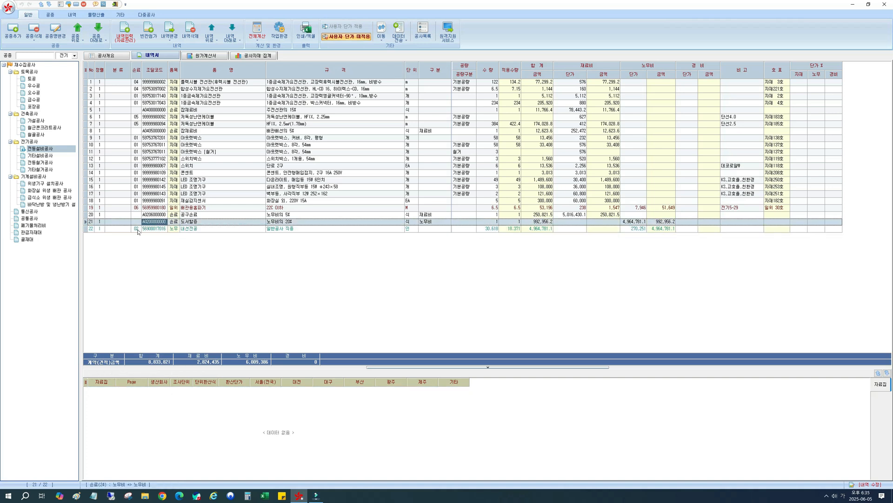
left_click(137, 232)
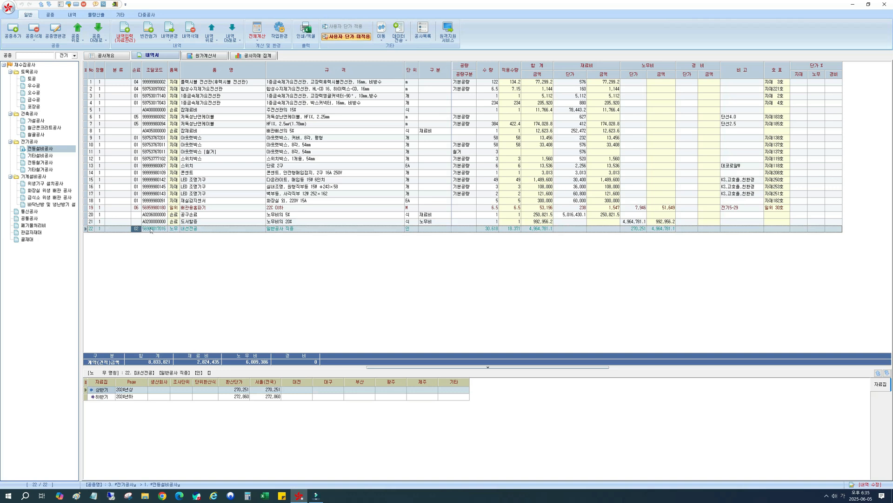
Check the 도서할증 row's 구분 setting and its 노무비 amount.
left_click(222, 224)
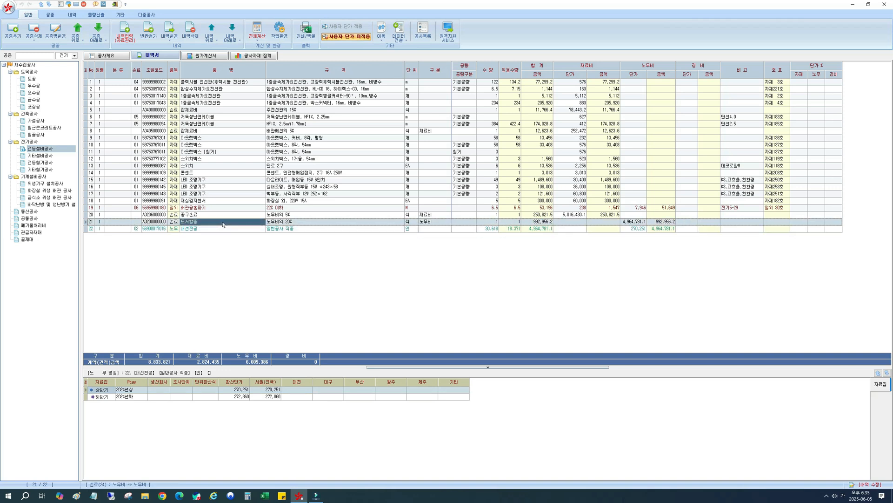
left_click(445, 223)
left_click(666, 223)
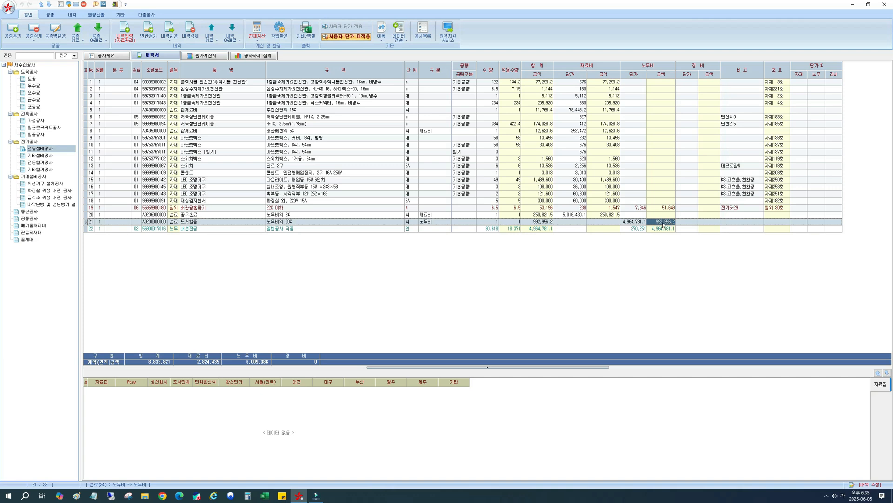
Move the 공구손료 row below the 내선전공 row so that it is last in the item list.
left_click(209, 216)
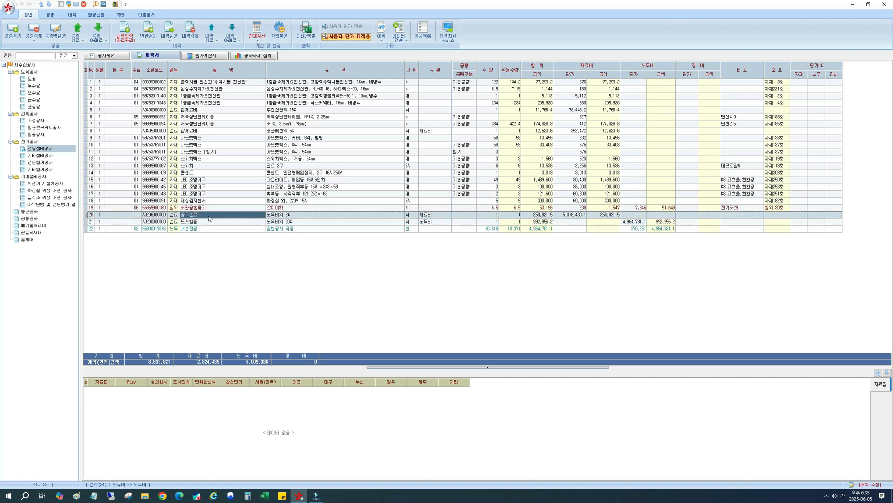
left_click_drag(209, 219, 231, 228)
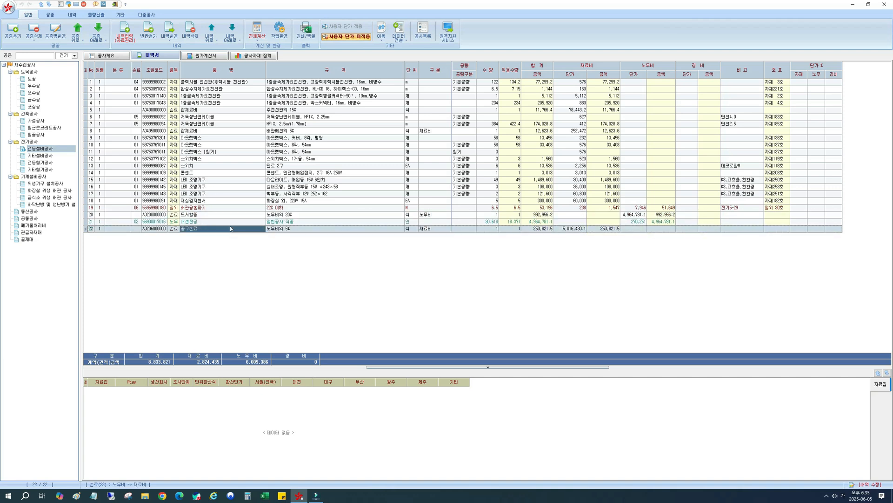
key("Left")
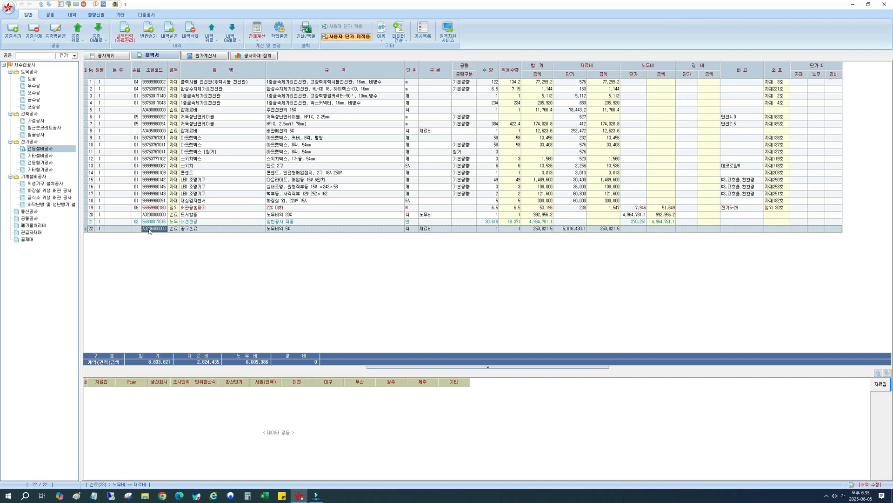
Compare the 도서할증 row's 노무비 amount and 손료 code with the 공구손료 row's 재료비 amount and 조달코드.
left_click(188, 216)
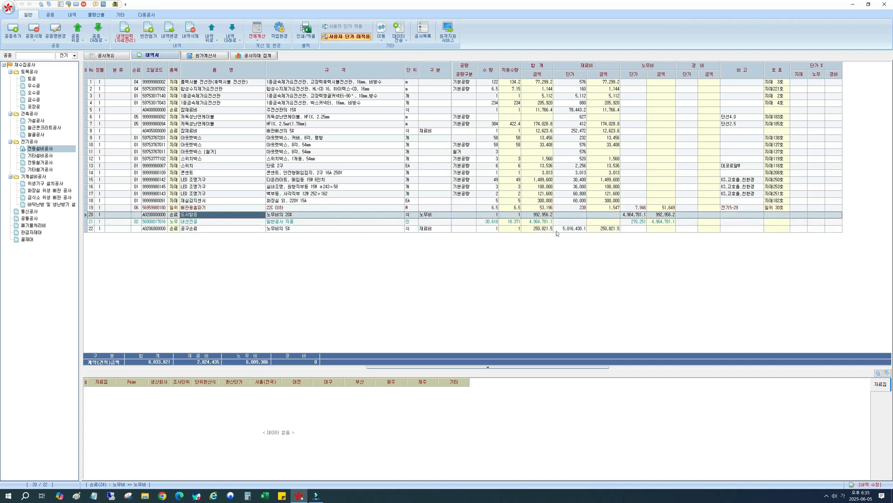
left_click(663, 215)
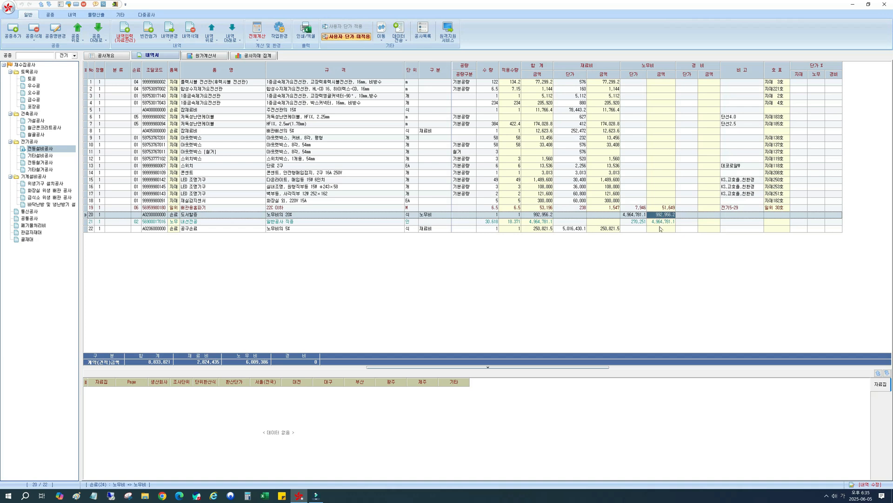
left_click(612, 229)
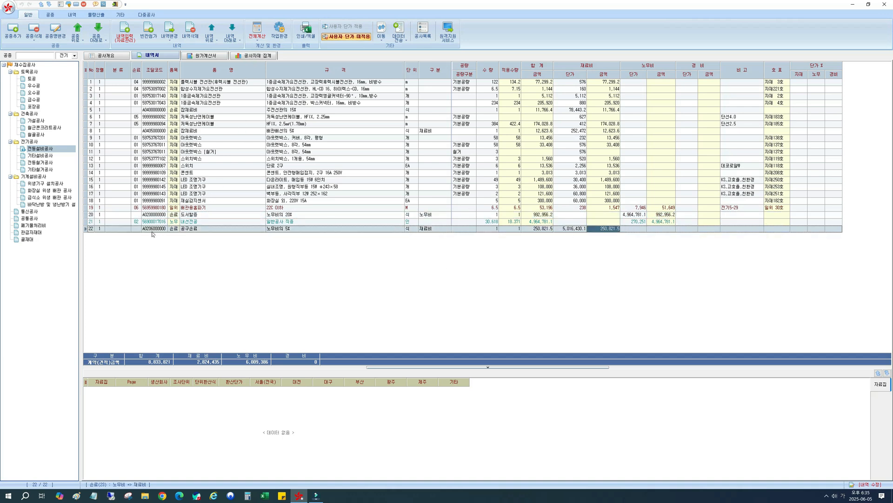
left_click(157, 215)
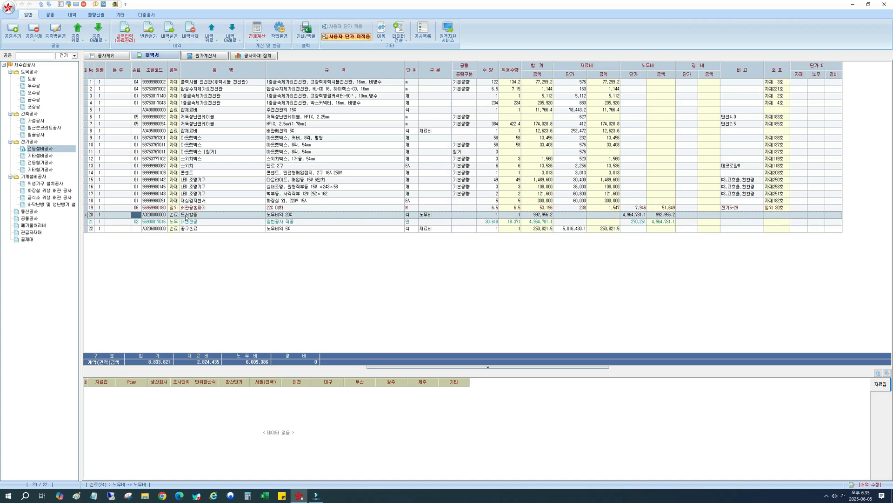
left_click(139, 216)
left_click(151, 229)
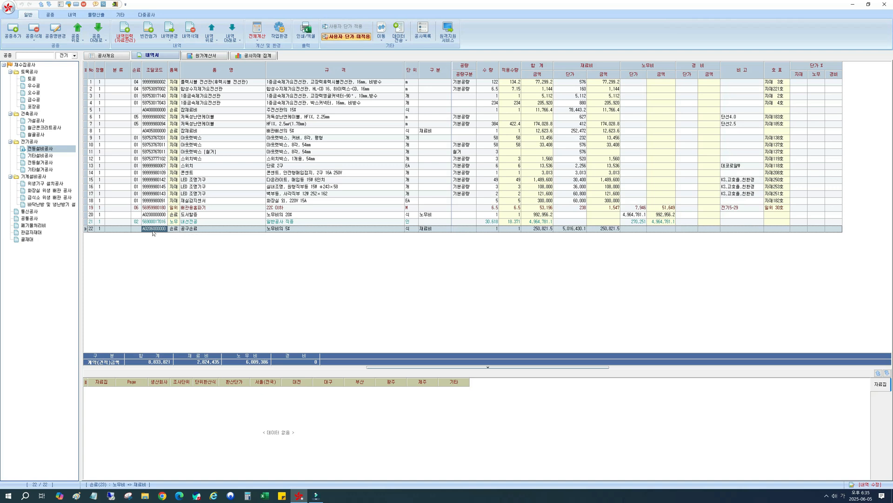
left_click(181, 231)
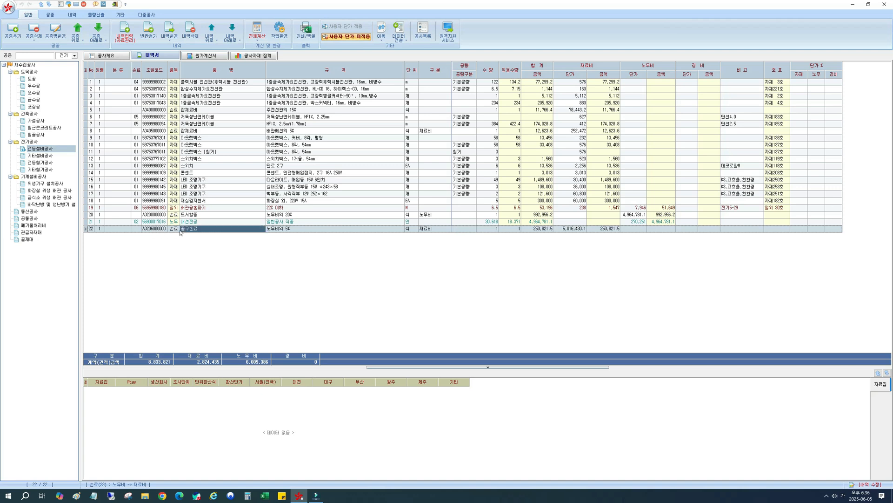
left_click(145, 232)
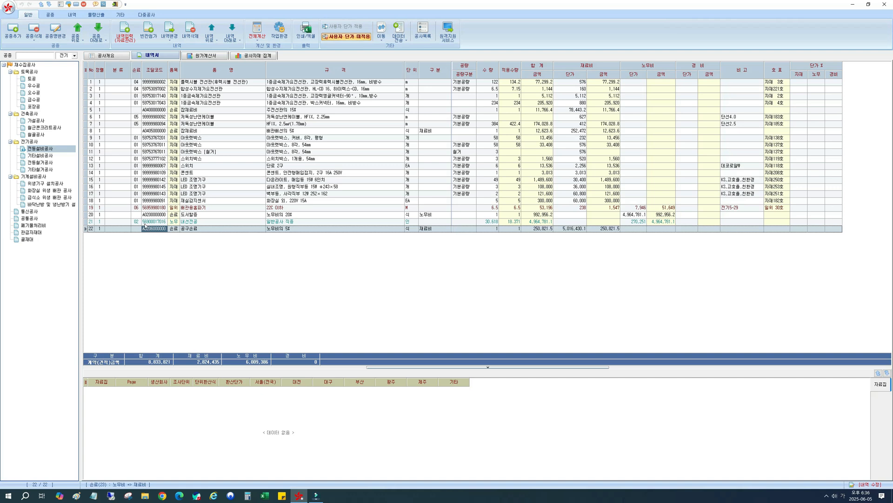
Enter a 손료 code beginning with 0 for the 도서할증 row.
left_click(138, 215)
type("07")
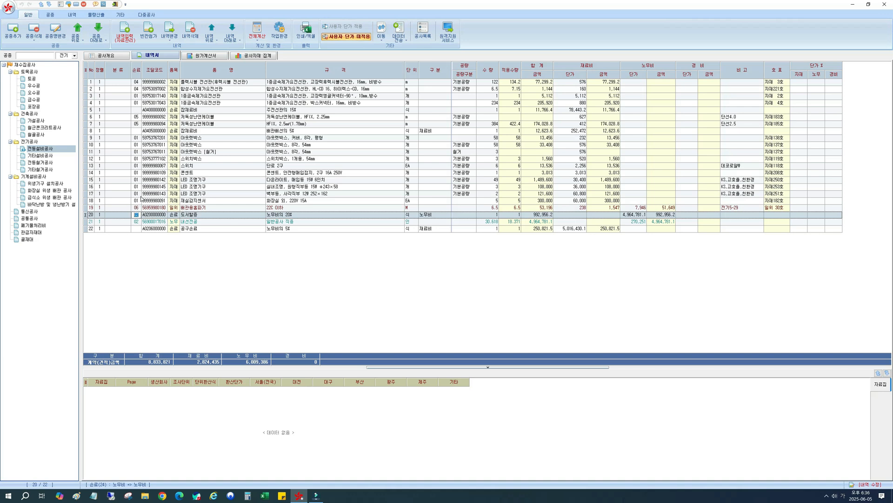
Set the 도서할증 row's 손료 code to 07.
type("07")
key("Return")
key("Down")
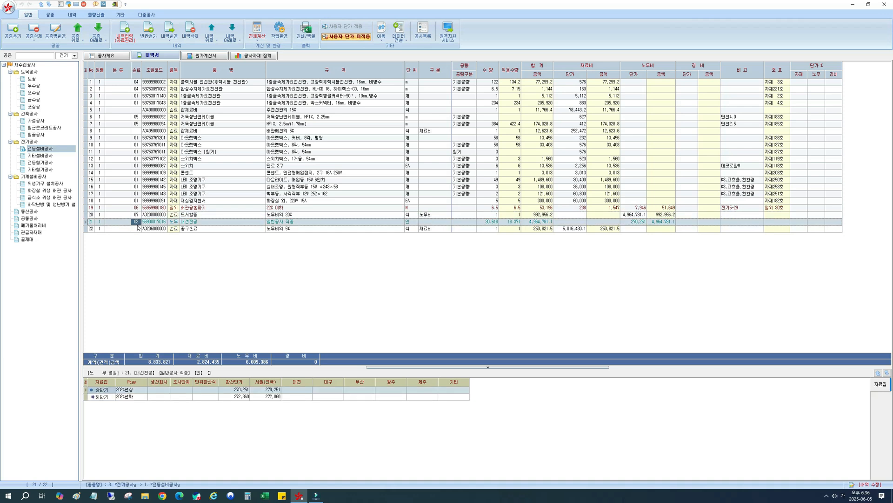
left_click(195, 230)
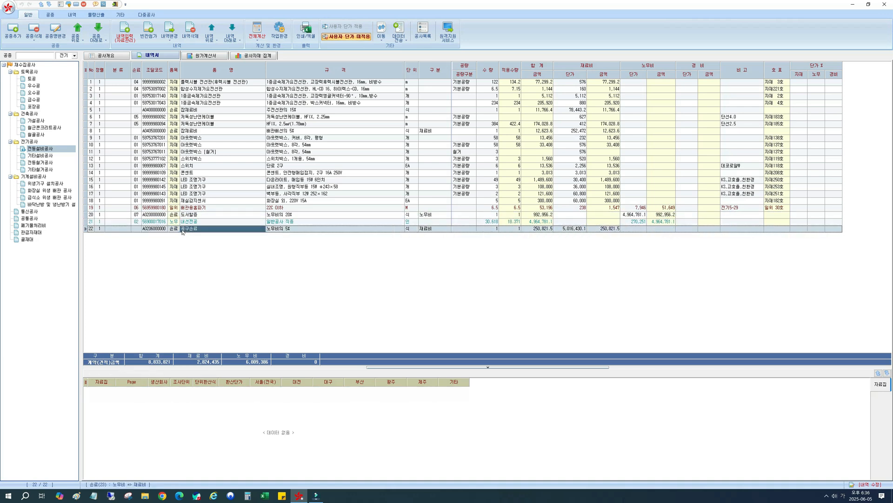
left_click(134, 215)
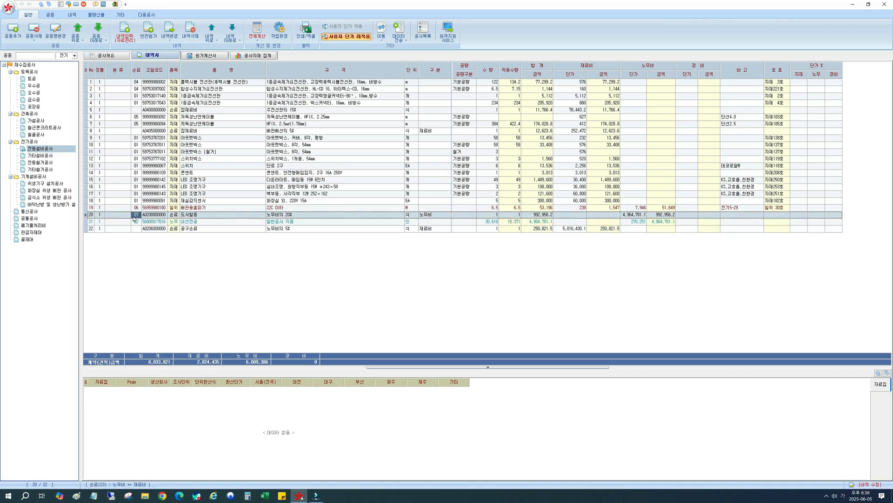
Set the 공구손료 row's 조달코드 to A020607, recalculate the current work type and check the row's 재료비.
left_click(153, 230)
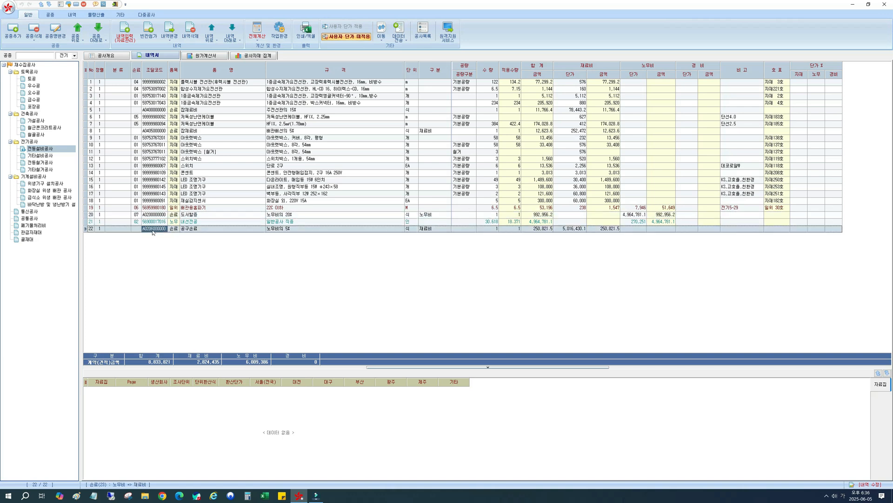
left_click(153, 229)
type("A020607")
key("Return")
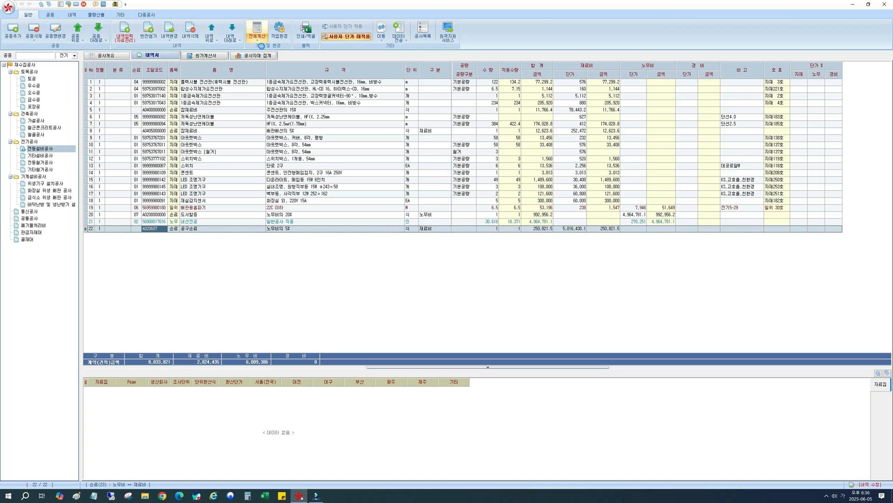
left_click(261, 46)
left_click(592, 229)
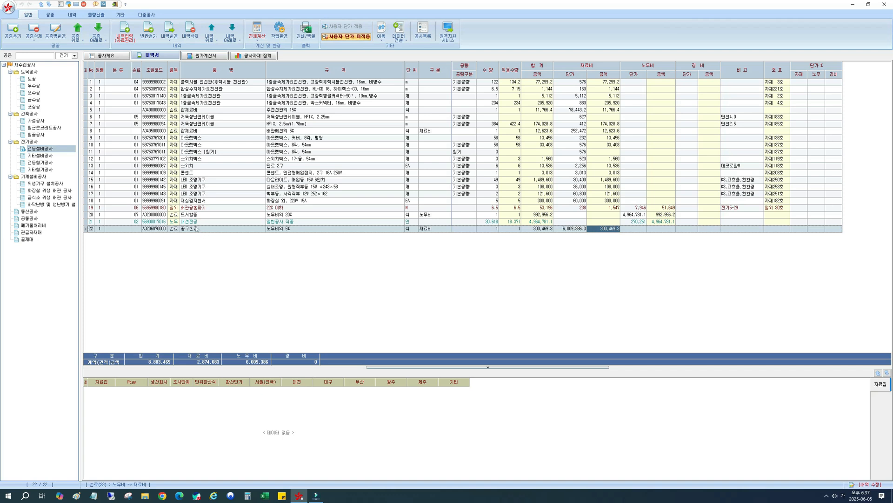
Open the 폐기물처리비 work type and select the 혼합건설폐기물 운반비 row.
left_click(36, 226)
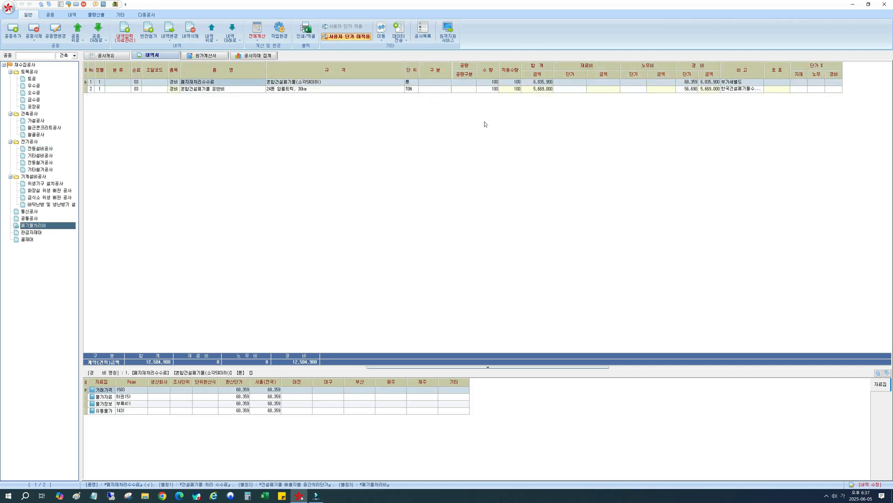
left_click(192, 89)
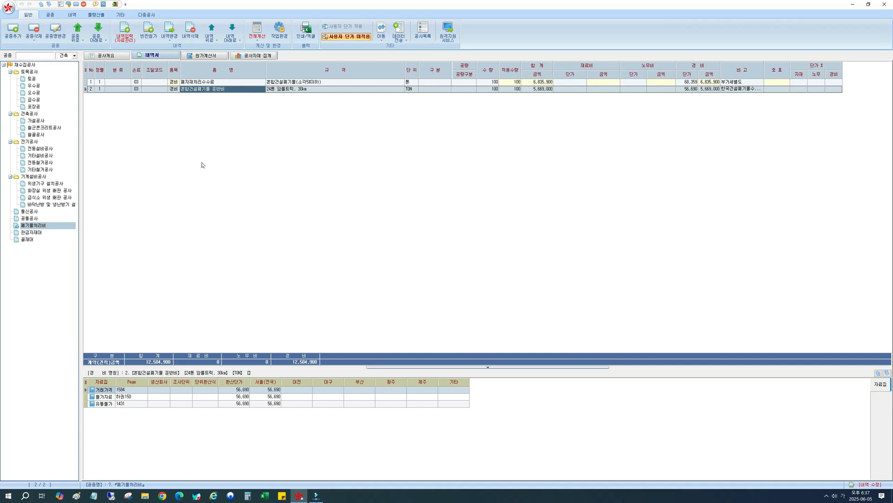
Add a blank row below 혼합건설폐기물 운반비 and set its 분류 to 부가가치세.
left_click(147, 34)
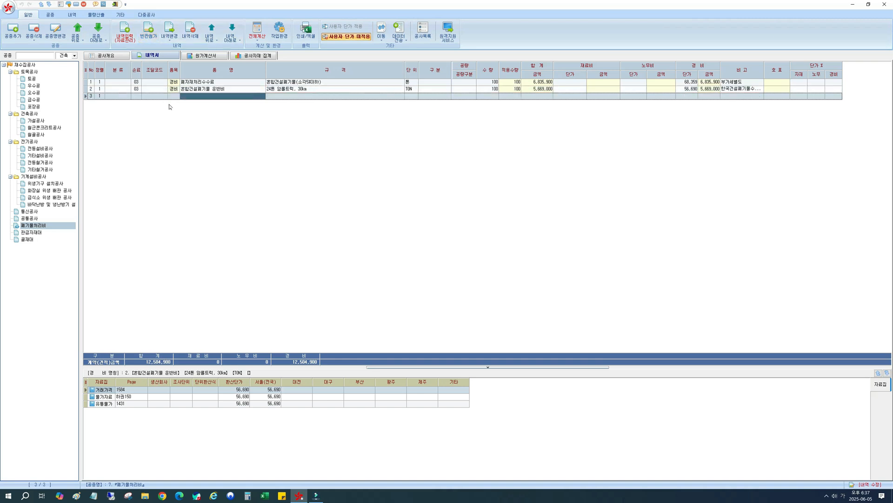
left_click(120, 97)
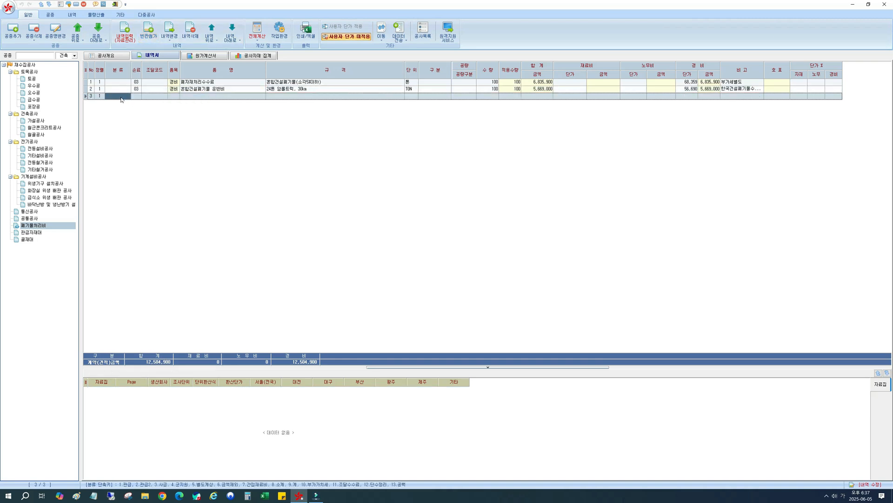
left_click(123, 99)
left_click(128, 97)
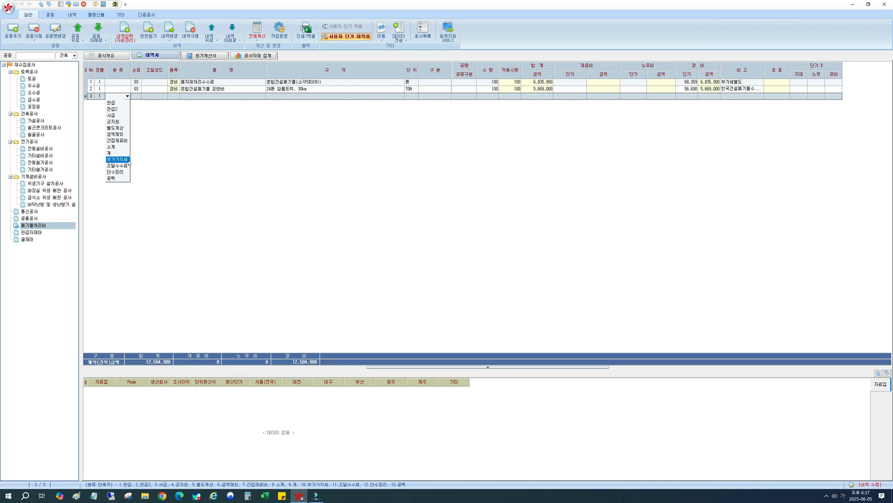
left_click(126, 160)
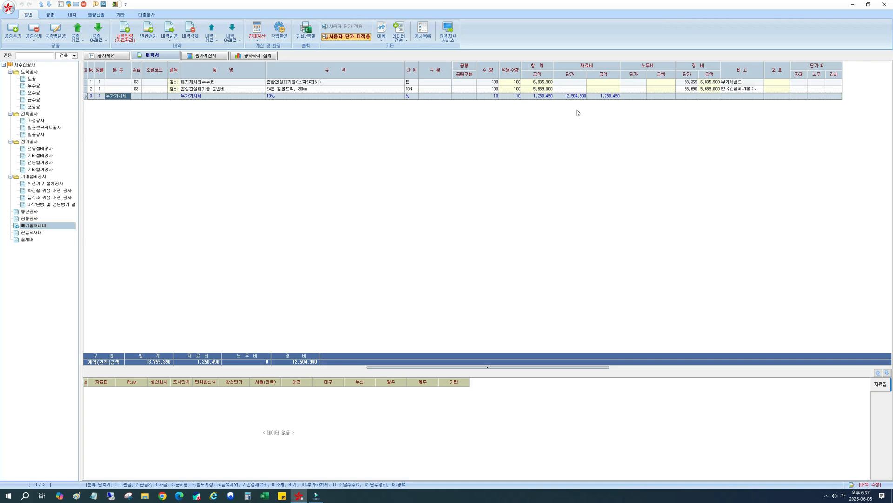
Check the 부가가치세 row's 재료비 figures and delete the row.
left_click(595, 97)
left_click(575, 96)
left_click(204, 98)
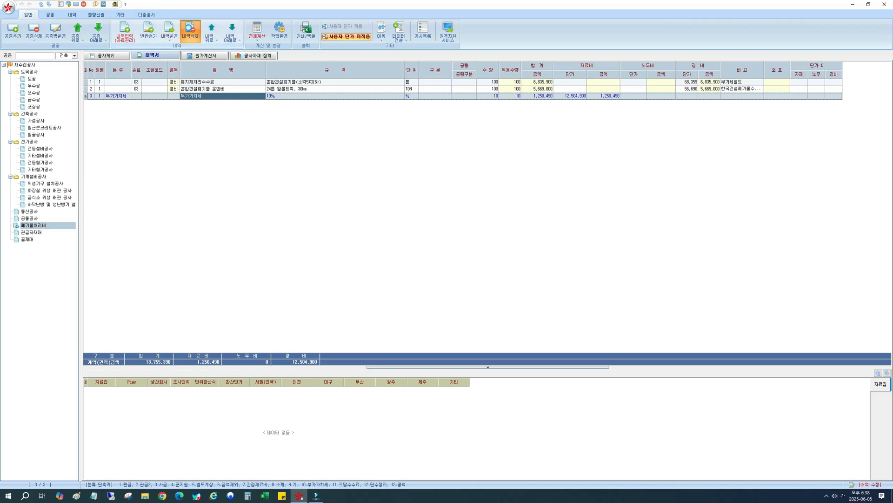
left_click(190, 32)
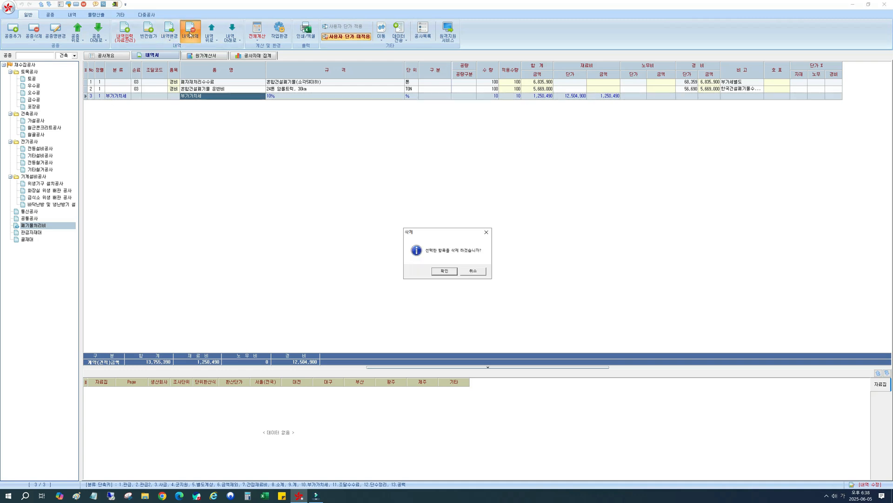
left_click(444, 270)
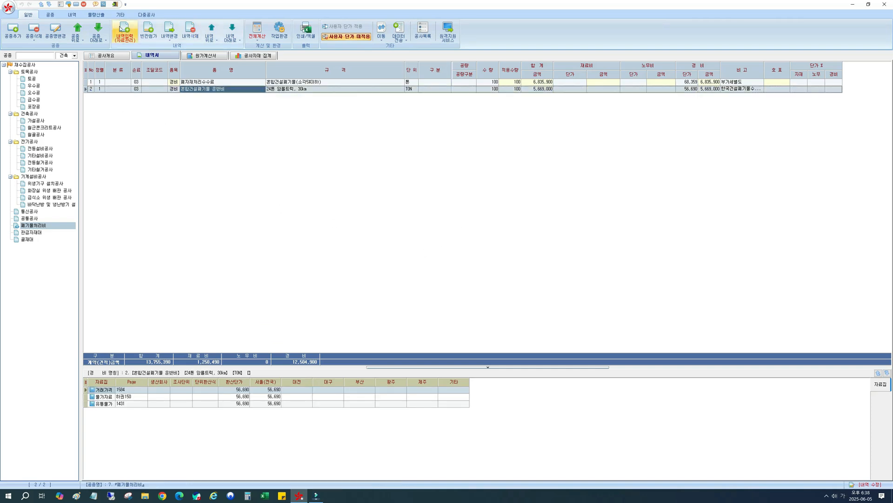
Open the item database for entering items and search it for 부가세.
left_click(122, 28)
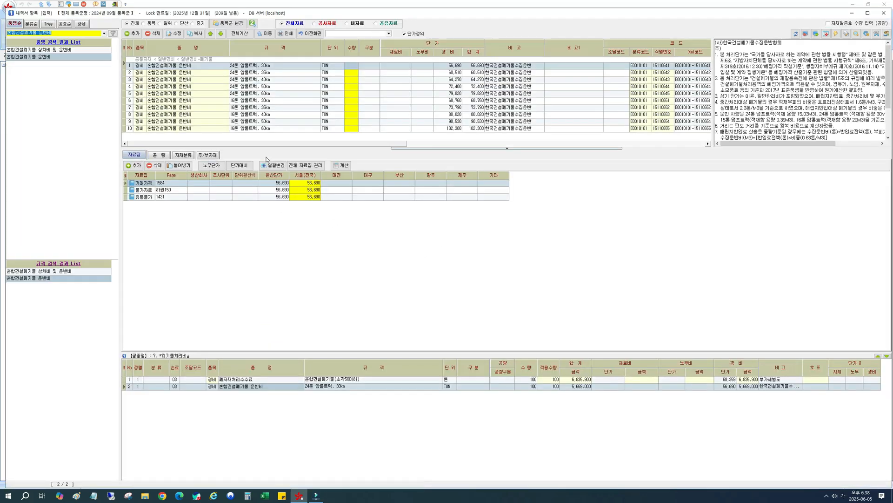
type("부가")
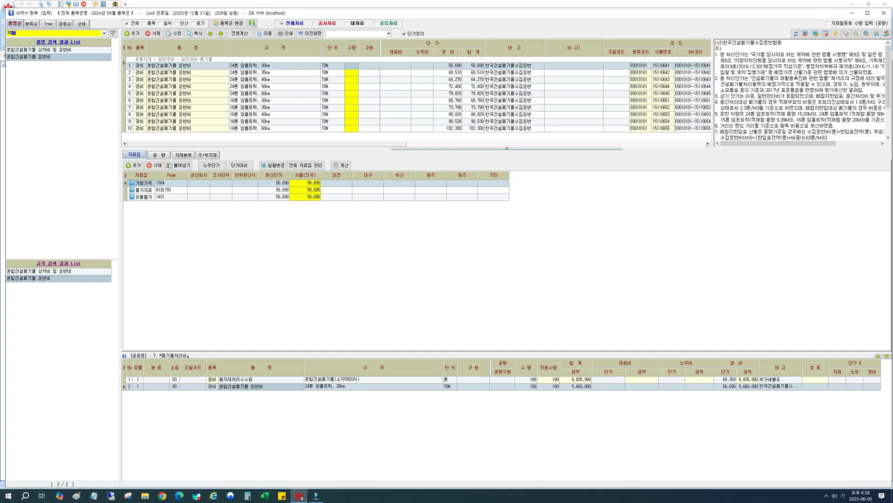
type("세")
key("Return")
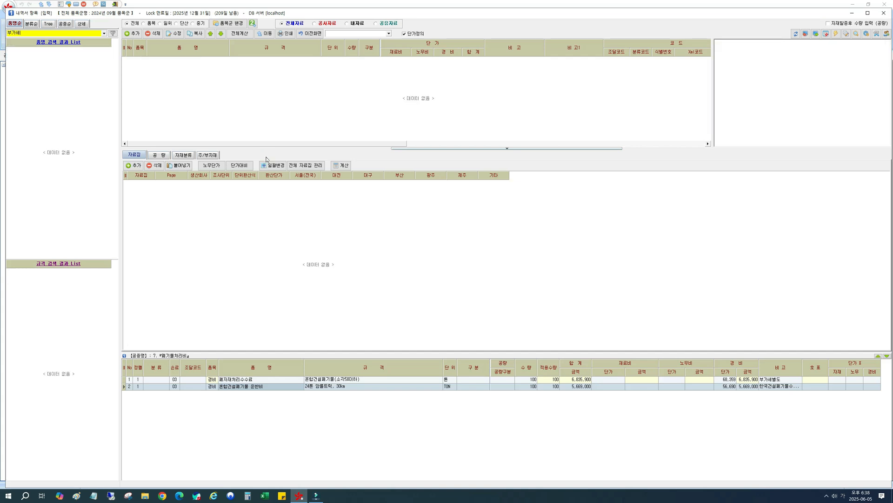
Search the item database for 잡재 and list the 잡재료비 items.
key("BackSpace")
key("BackSpace")
type("잡재")
key("Return")
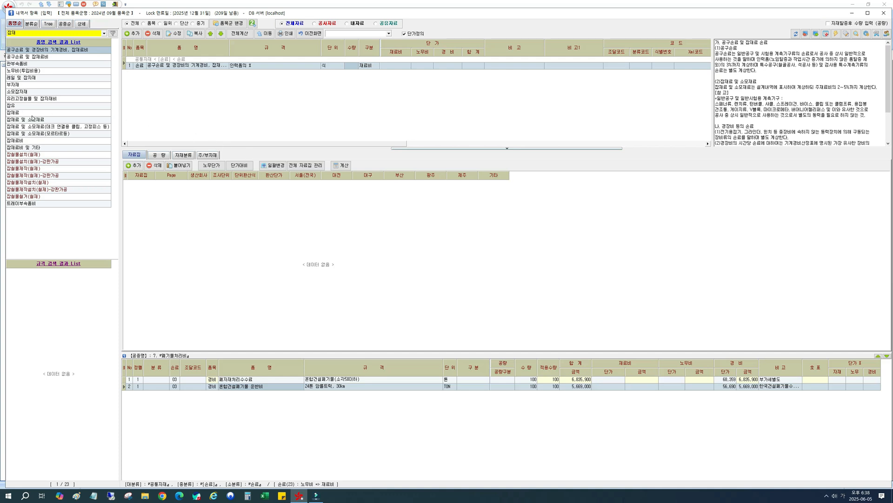
left_click(32, 141)
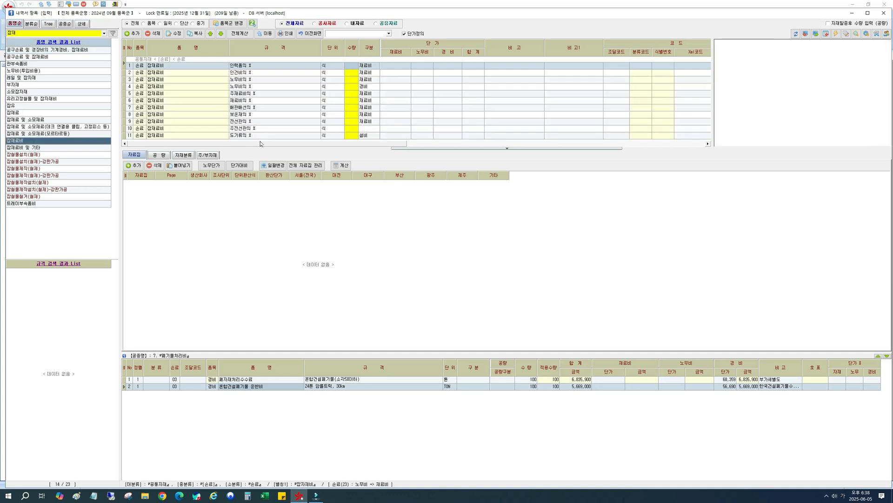
Start a copy of the 잡재료비 item 인력품의 %, with 품명 부가세 and 규격 경비의 %.
left_click(240, 66)
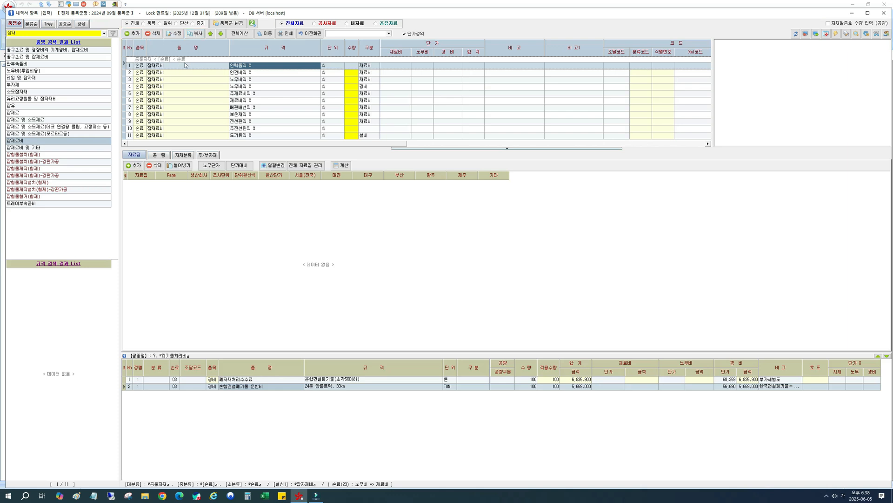
left_click(198, 34)
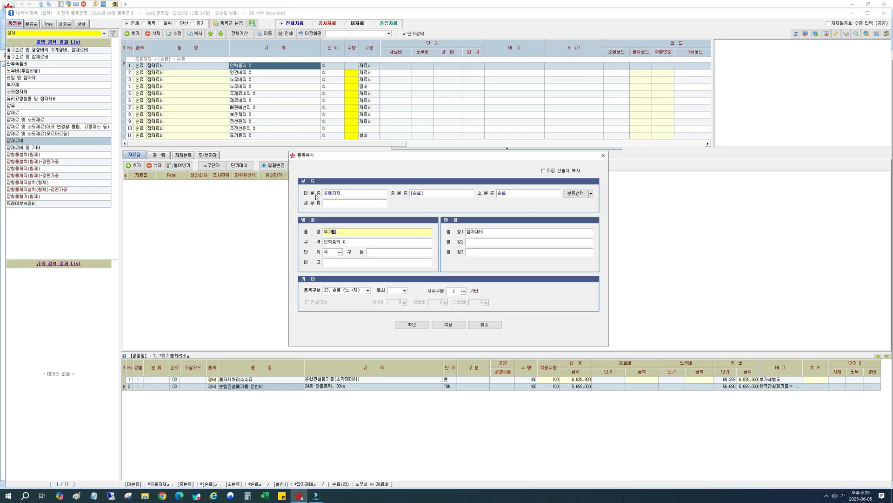
key("Tab")
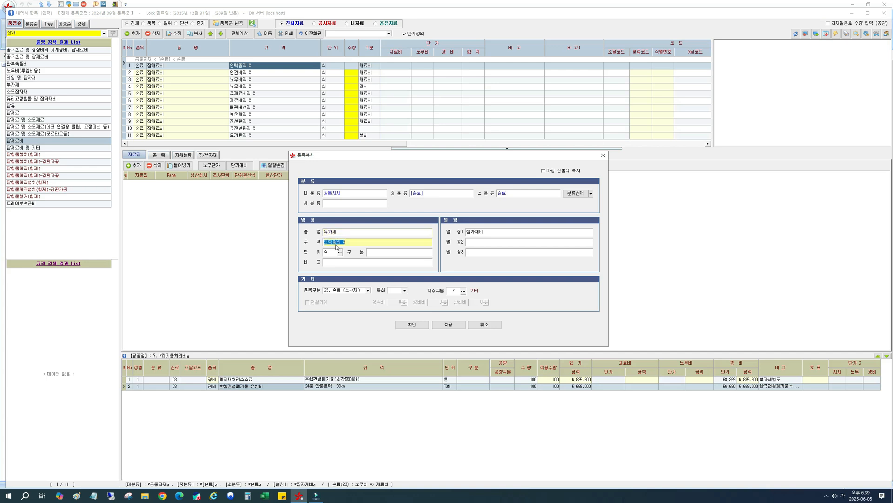
key("shift+Left")
key("shift+Left")
key("shift+Left")
type("공")
type("비")
key("Tab")
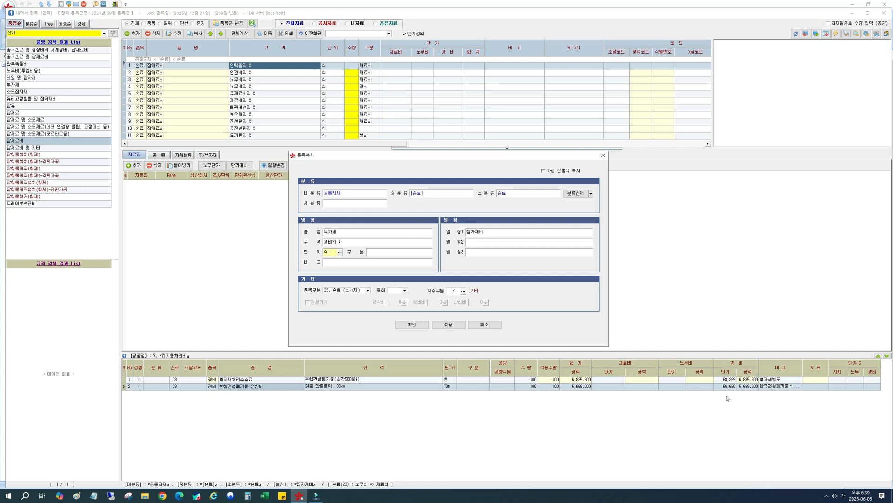
Set the copied item's 품목구분 to 28. 손료 (경->경) and save it.
left_click(351, 291)
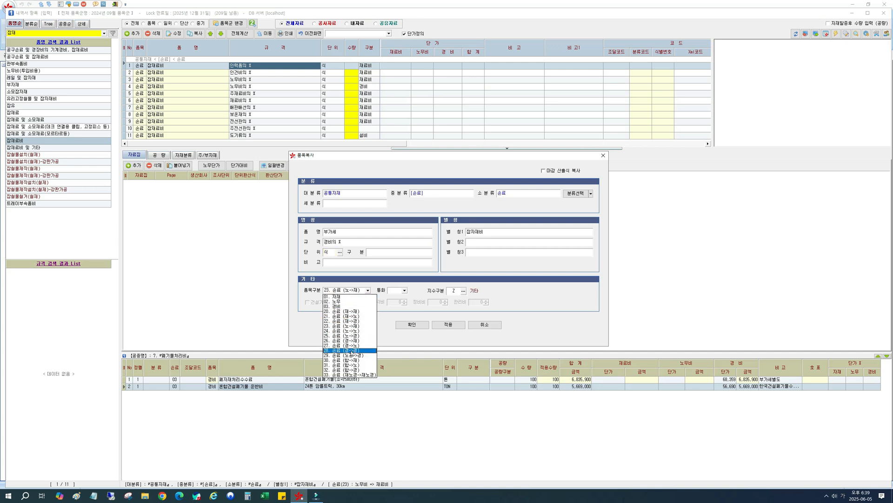
left_click(352, 350)
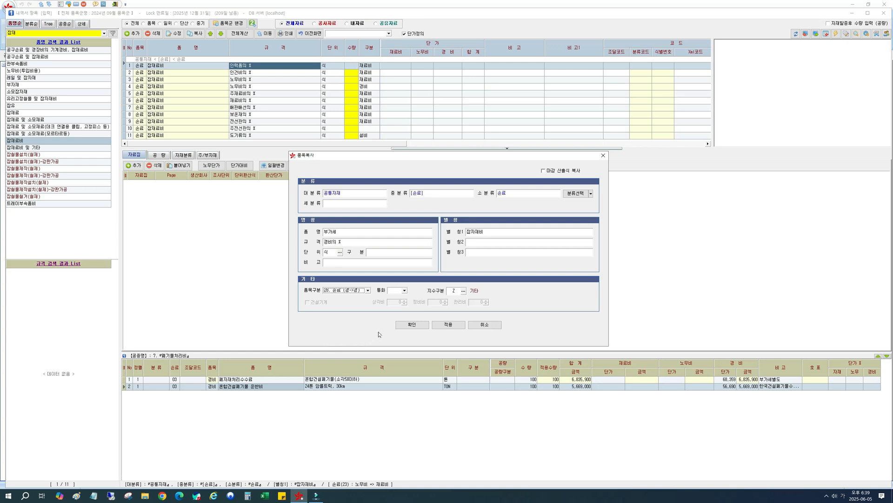
left_click(407, 327)
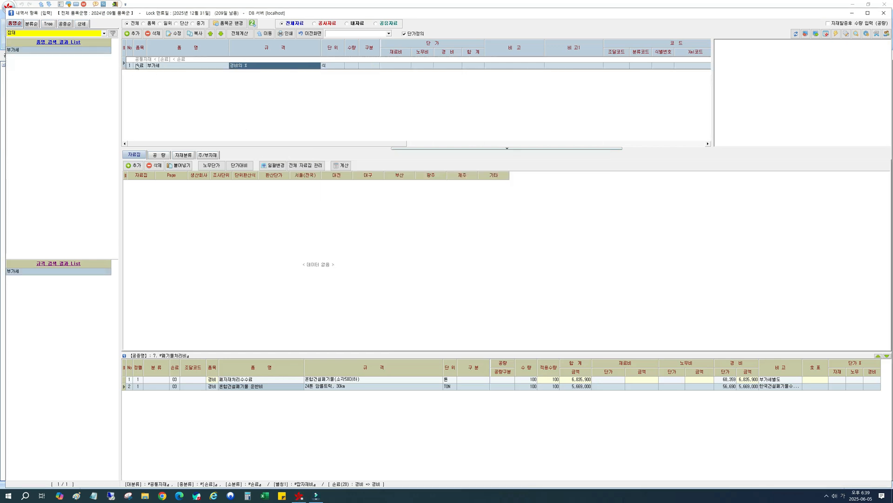
Add the 부가세 item to 폐기물처리비 with 수량 10 and return to the 내역서.
left_click(139, 69)
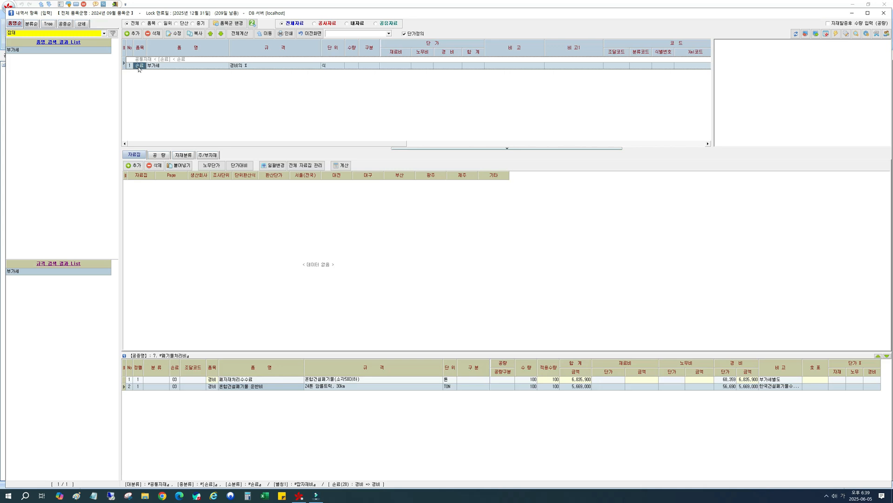
left_click(352, 69)
type("10")
key("Return")
double_click(392, 234)
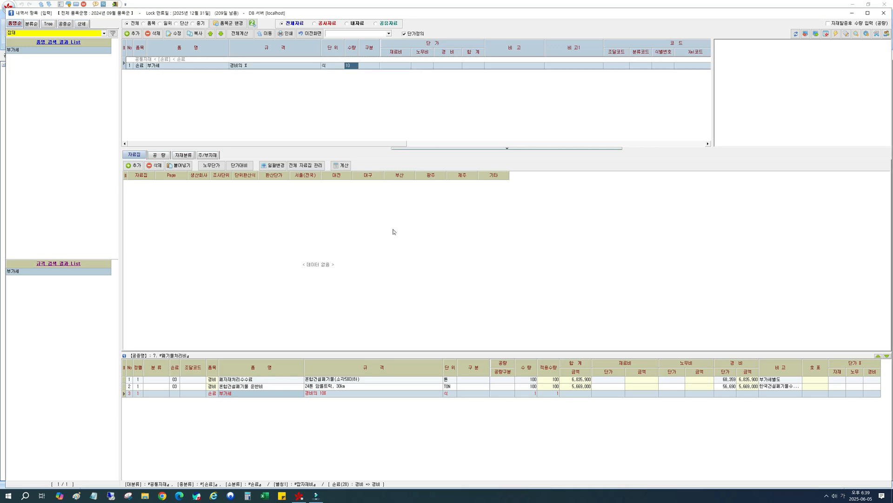
left_click(382, 388)
left_click(261, 394)
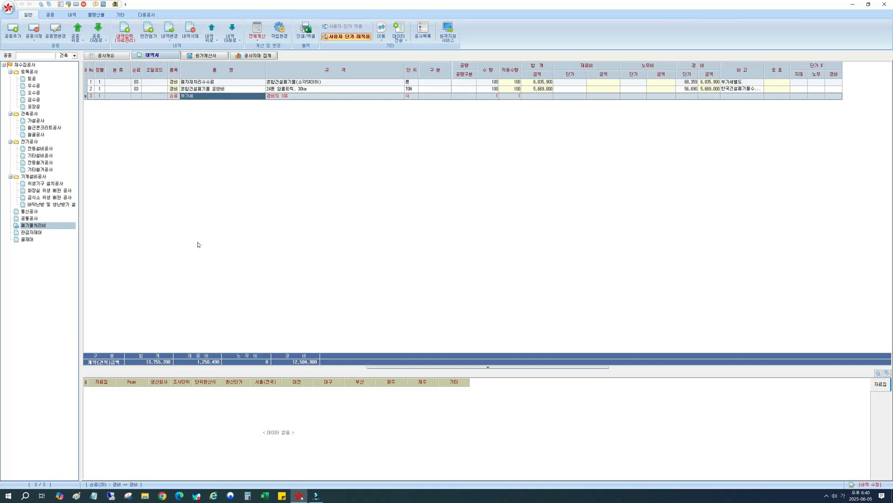
Match the 부가세 row to the 03 items by entering A03 as its 조달코드.
left_click(155, 95)
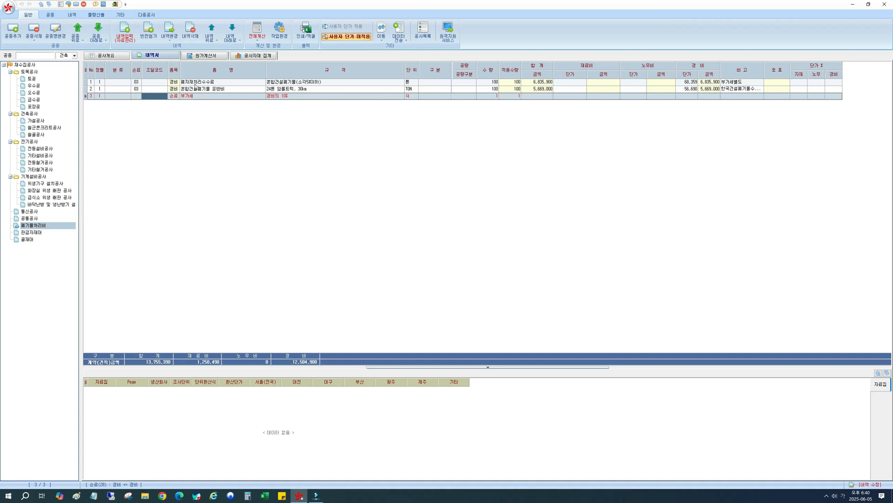
left_click(136, 88)
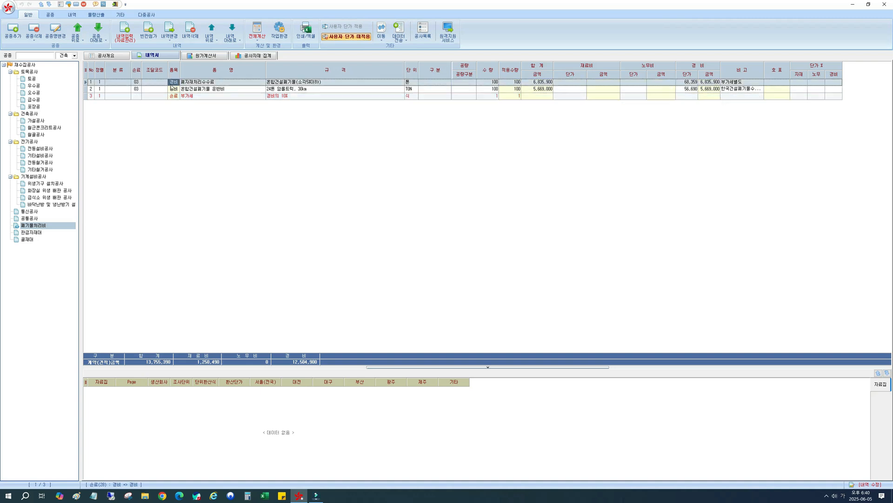
left_click(144, 98)
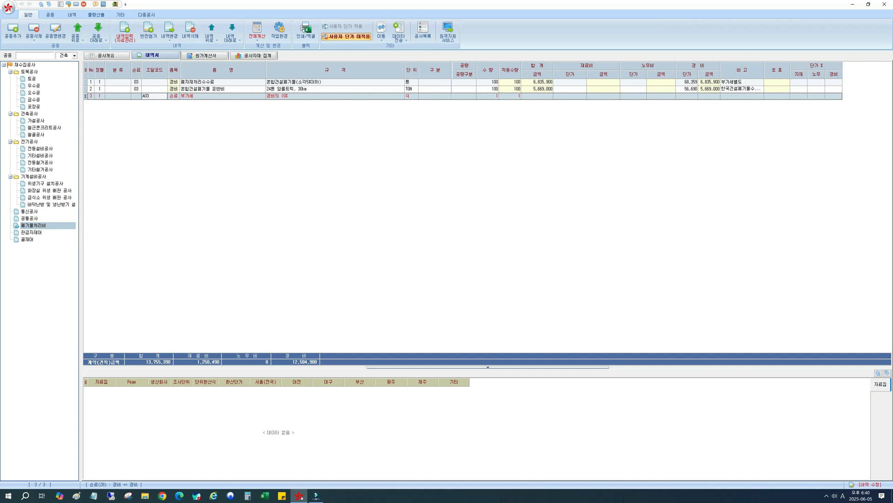
key("Return")
left_click(294, 96)
left_click(489, 97)
left_click(277, 98)
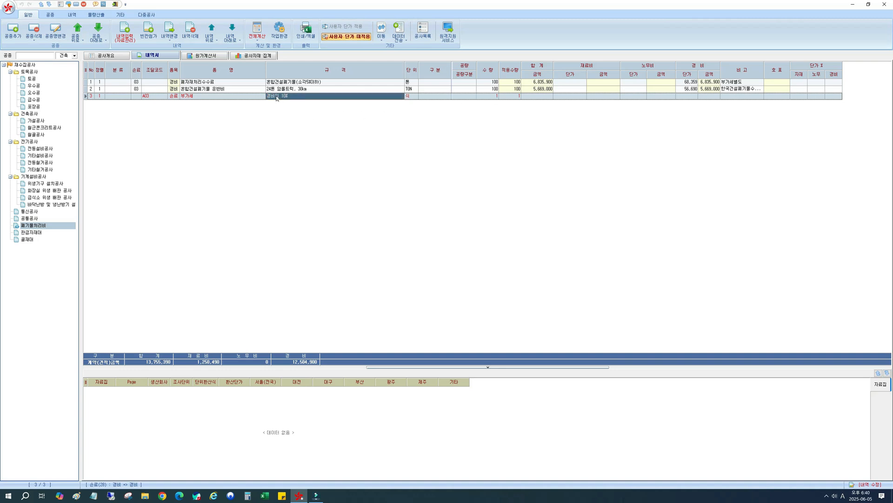
Recalculate the current work type and widen the 경비 columns to check the 부가세 row's amount.
left_click(257, 41)
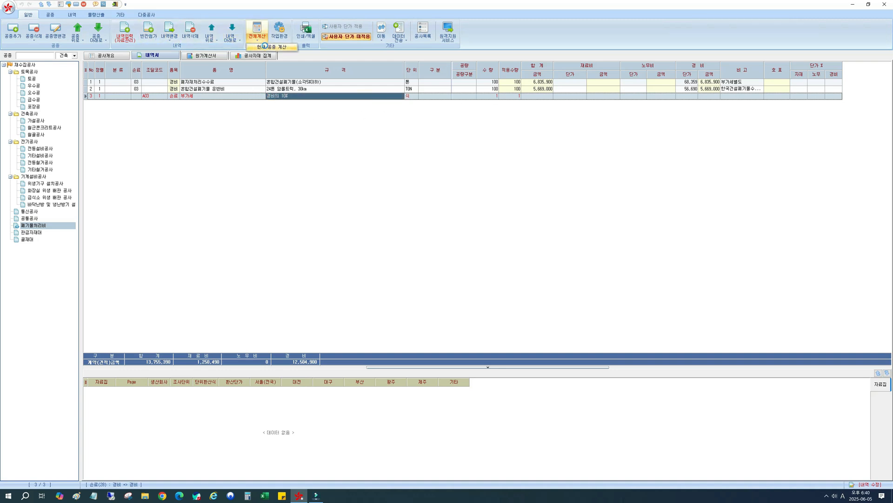
left_click(265, 46)
left_click(716, 97)
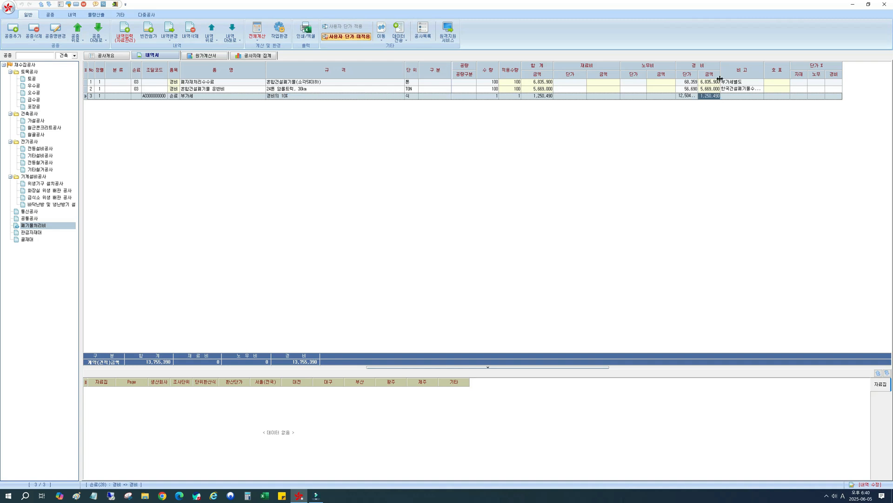
mouse_move(721, 76)
left_mouse_down()
mouse_move(732, 80)
mouse_move(700, 75)
mouse_move(707, 76)
left_mouse_up()
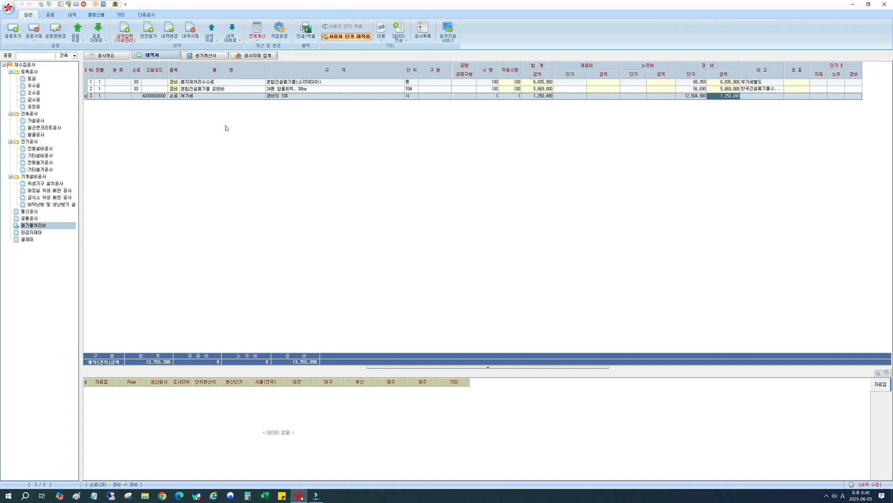
left_click(208, 97)
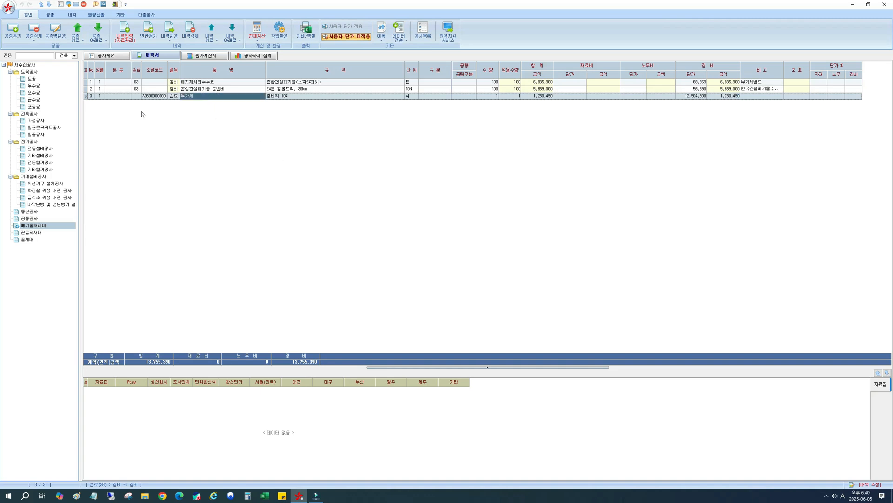
left_click(176, 99)
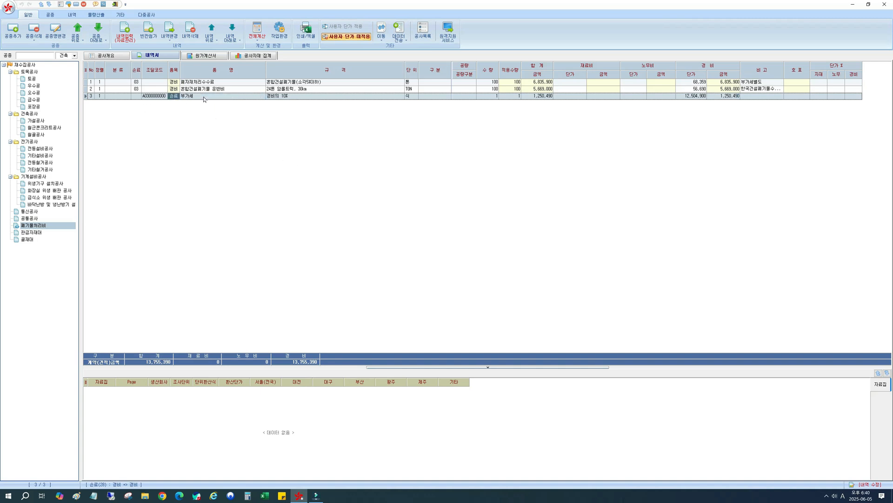
left_click(203, 99)
Reopen 전등설비공사 and review its 잡재료비 and 공구손료 rows.
left_click(64, 231)
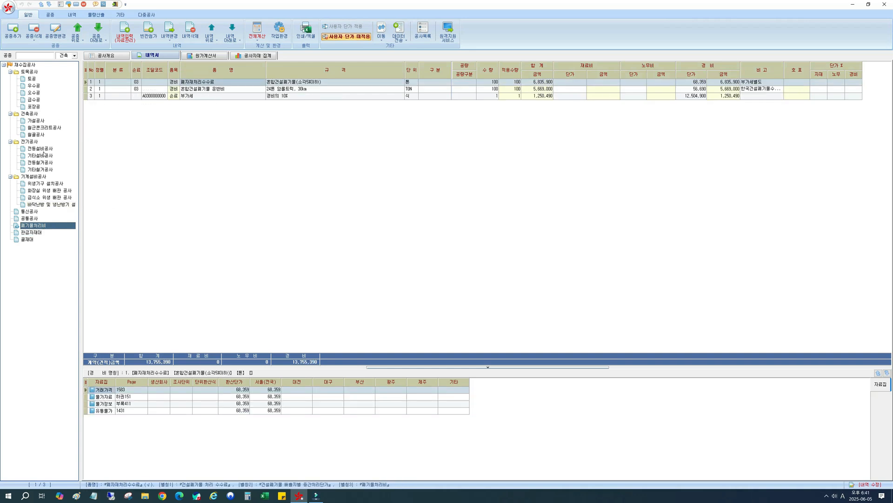
left_click(44, 150)
left_click(192, 110)
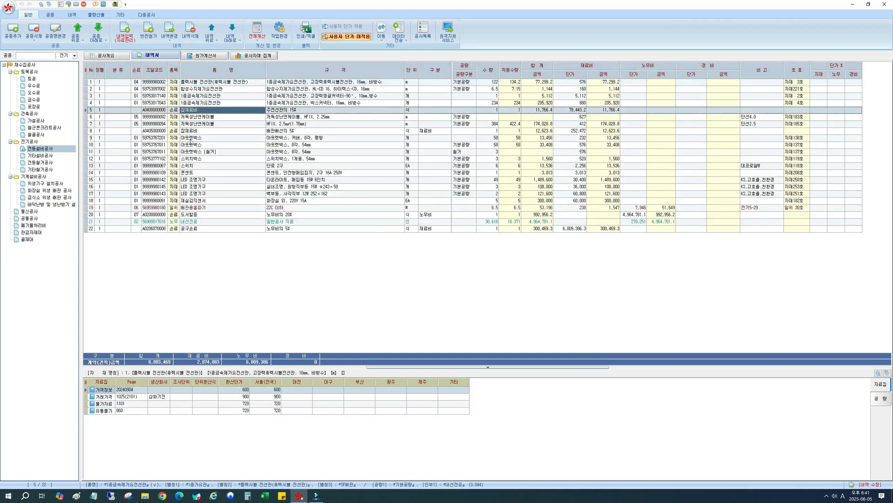
left_click(194, 228)
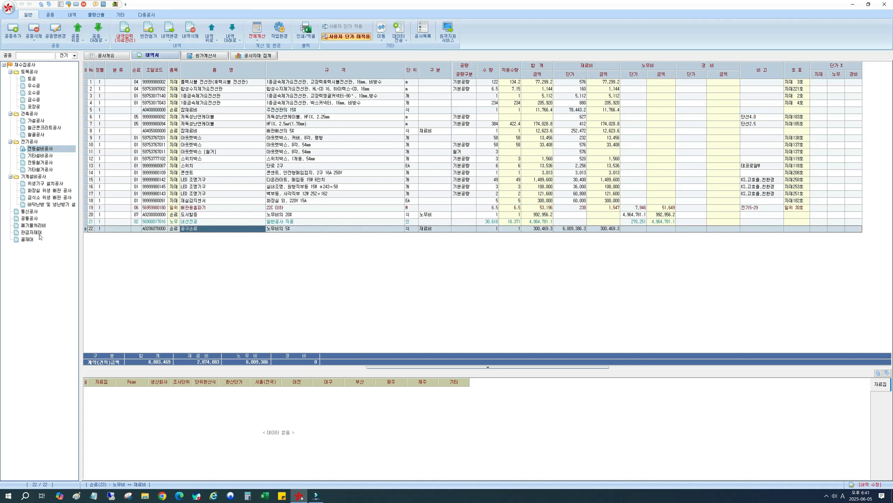